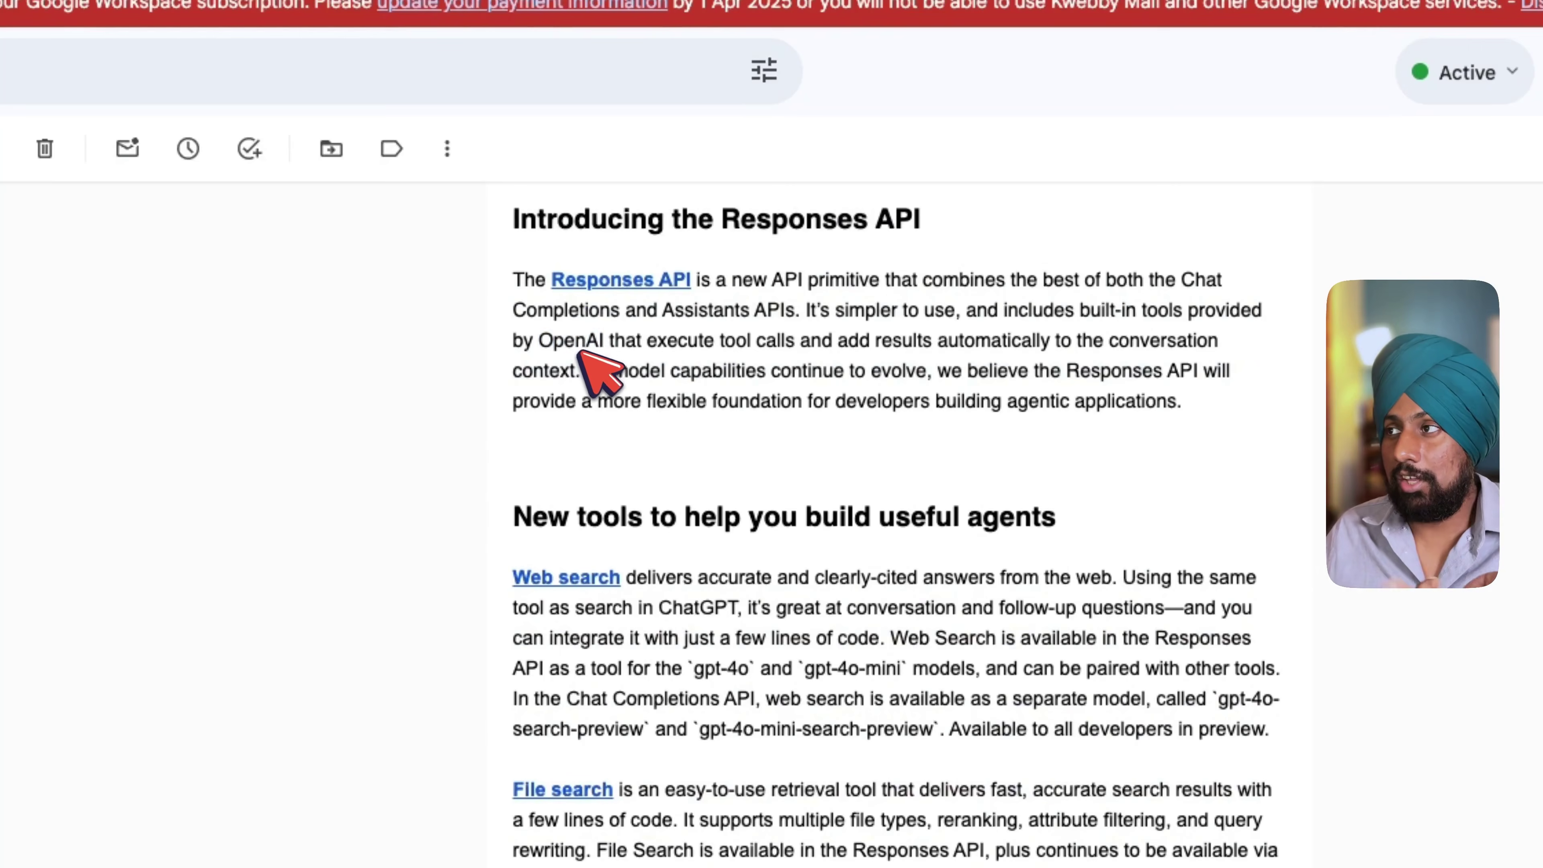
Read the email's sections on the Responses API and the new agent tools, including Computer use
triple_click(582, 356)
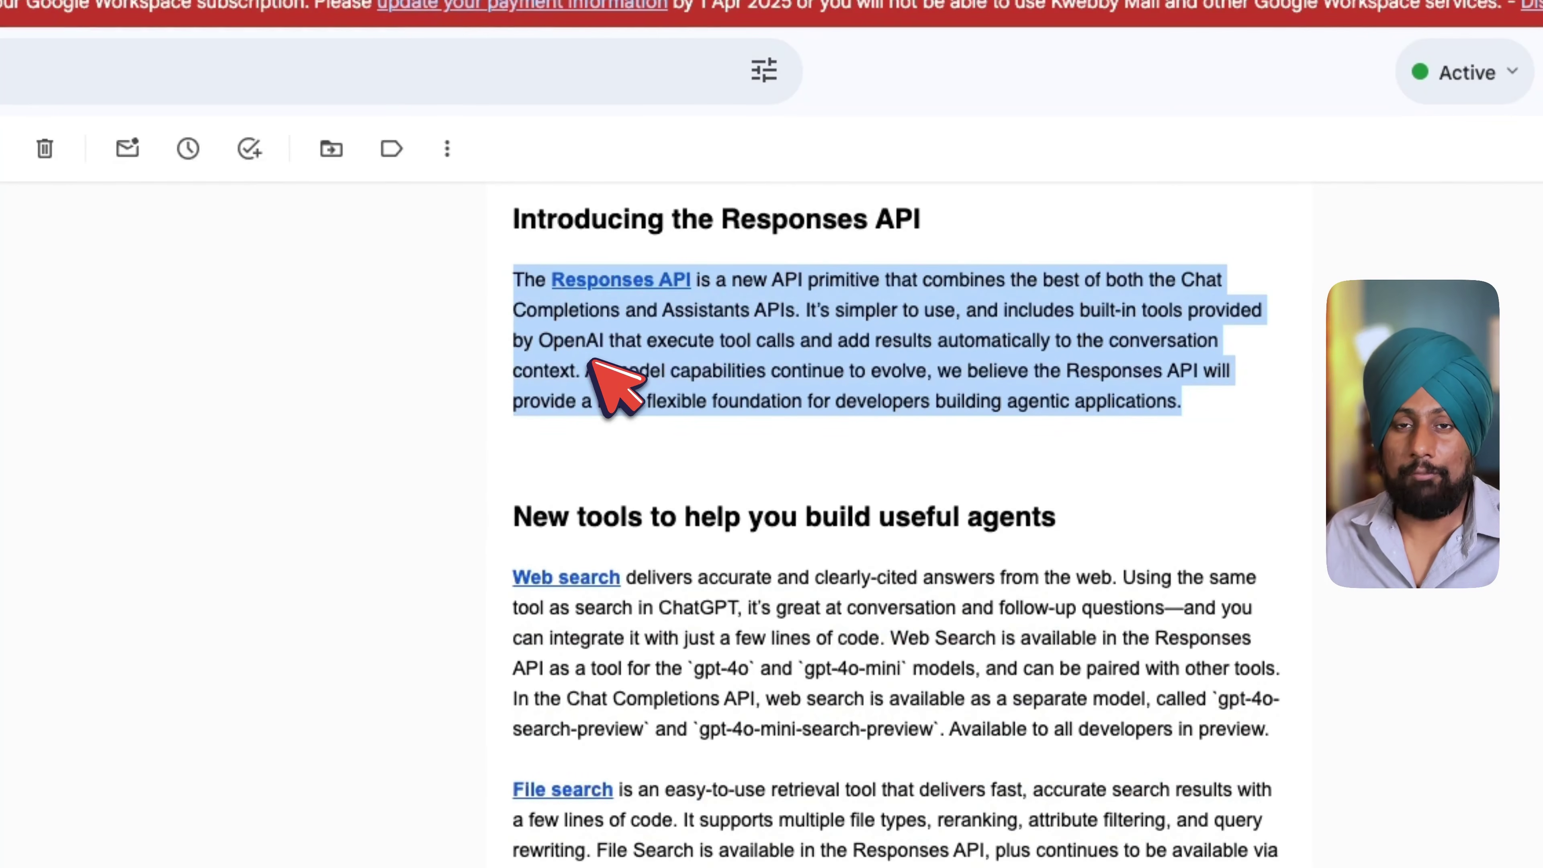
scroll(587, 363, down, 5)
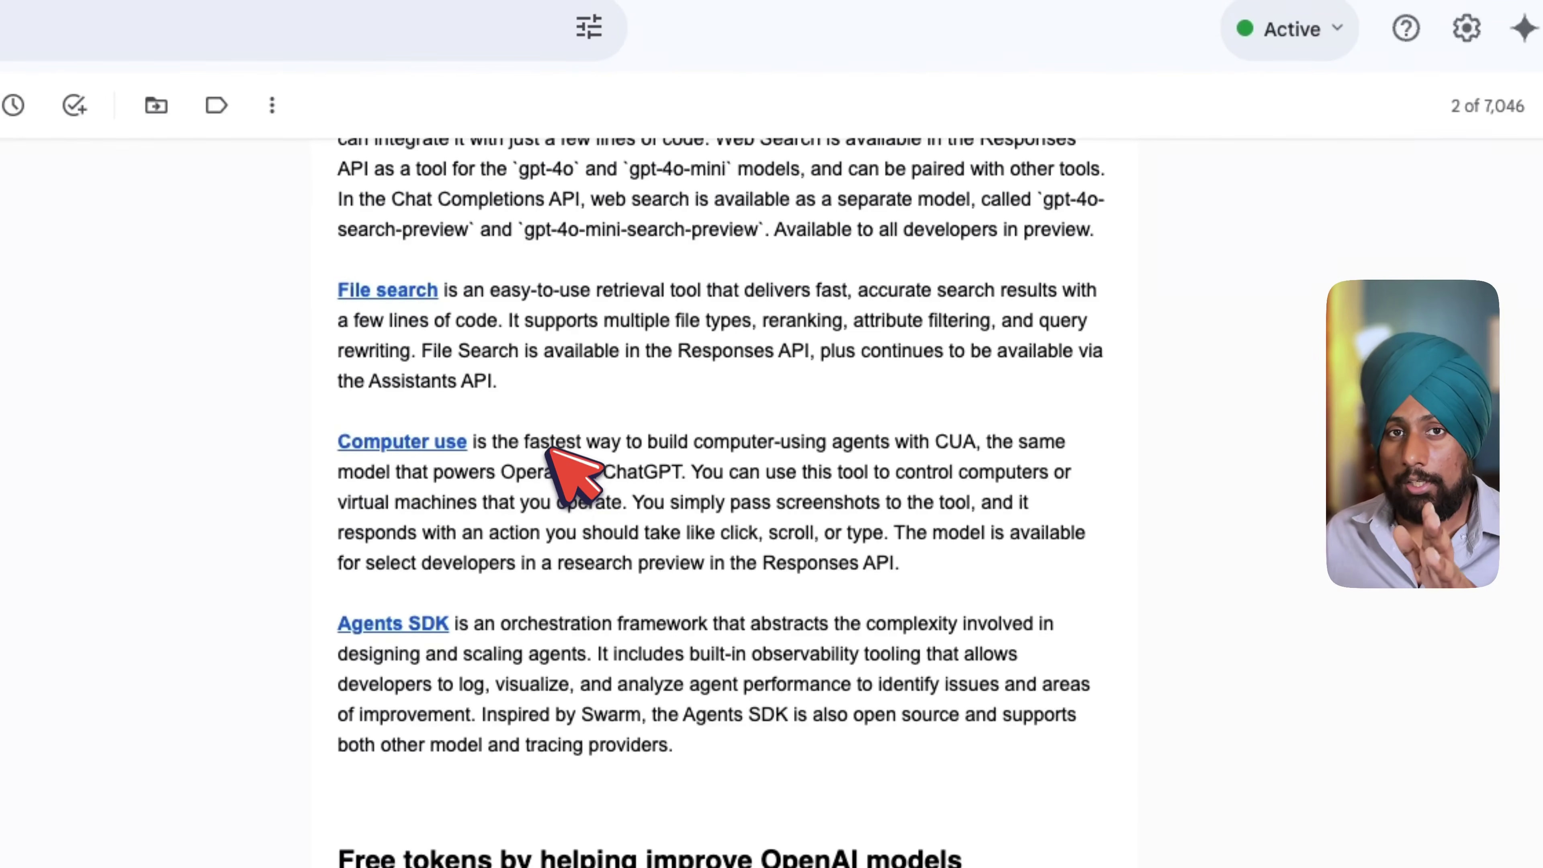
drag(989, 441, 465, 472)
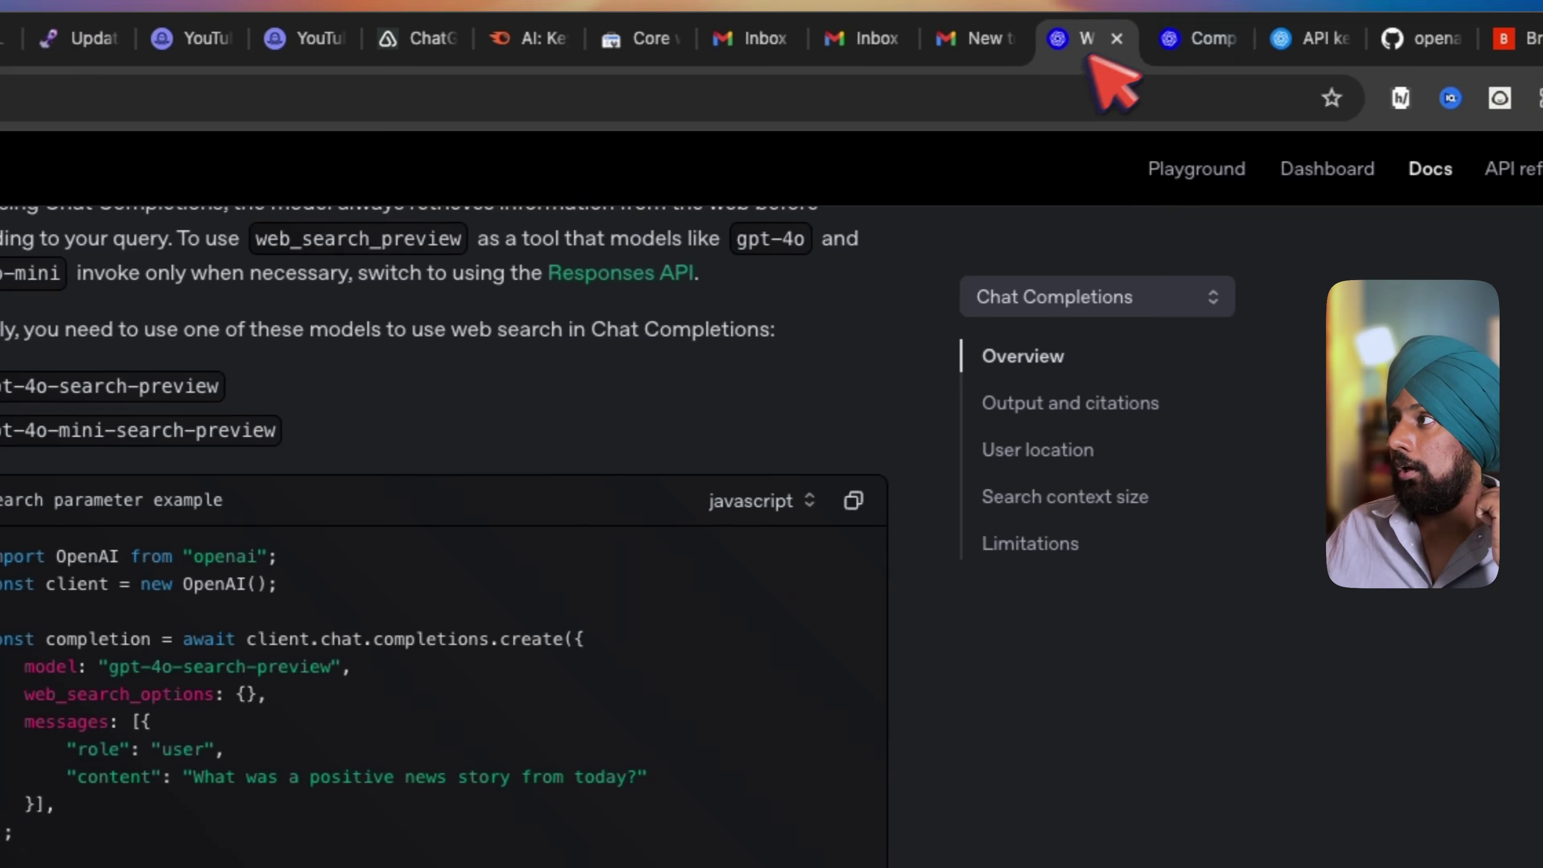
Examine the OpenAI Computer use guide, focusing on the local browsing environment, browser instance and local virtual machine setup
click(1163, 52)
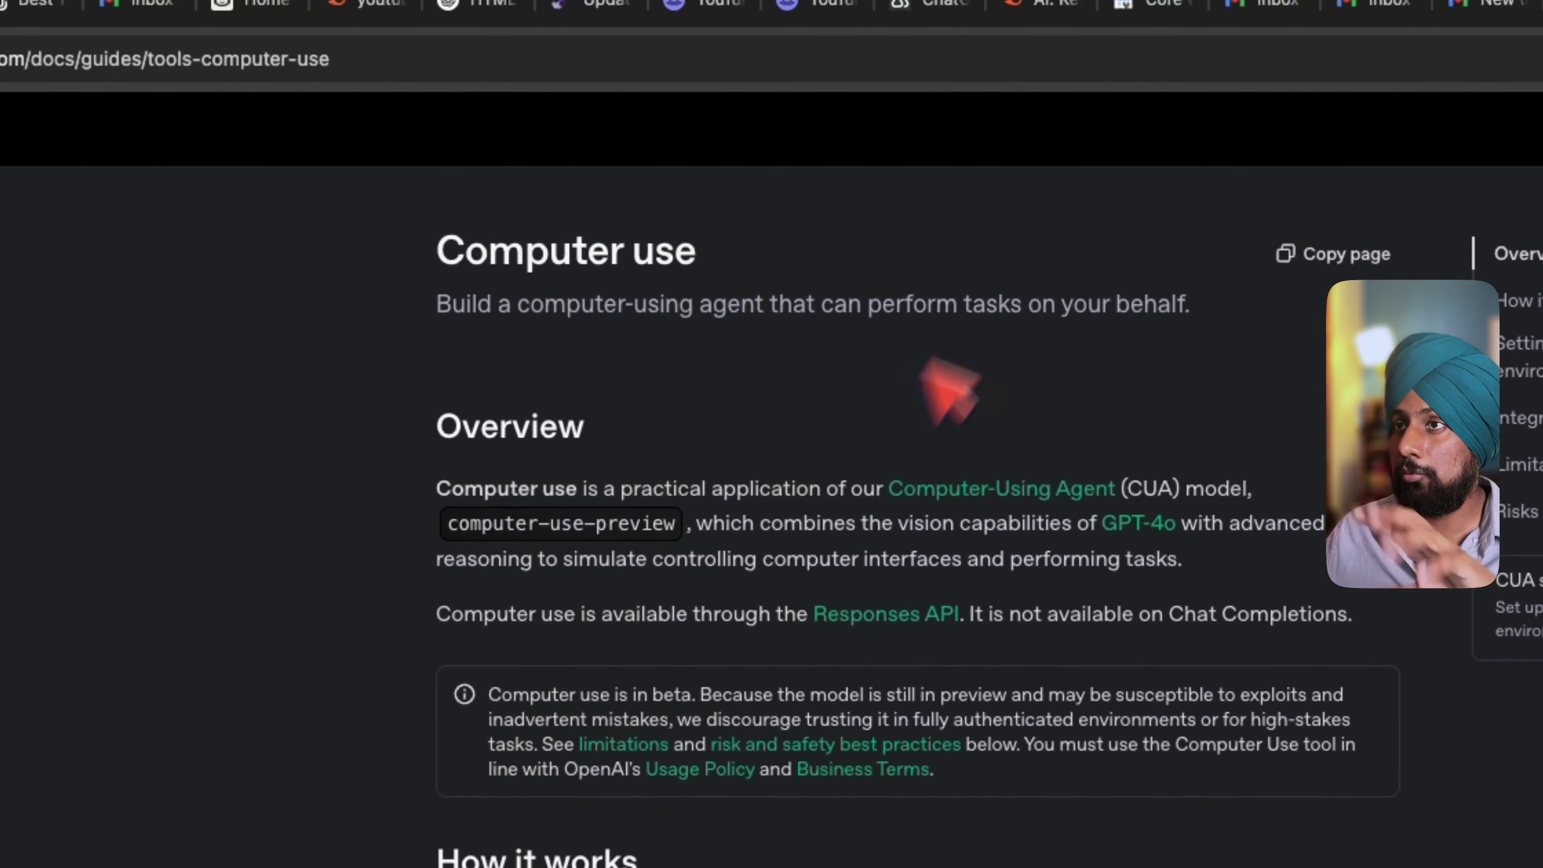
scroll(948, 392, down, 10)
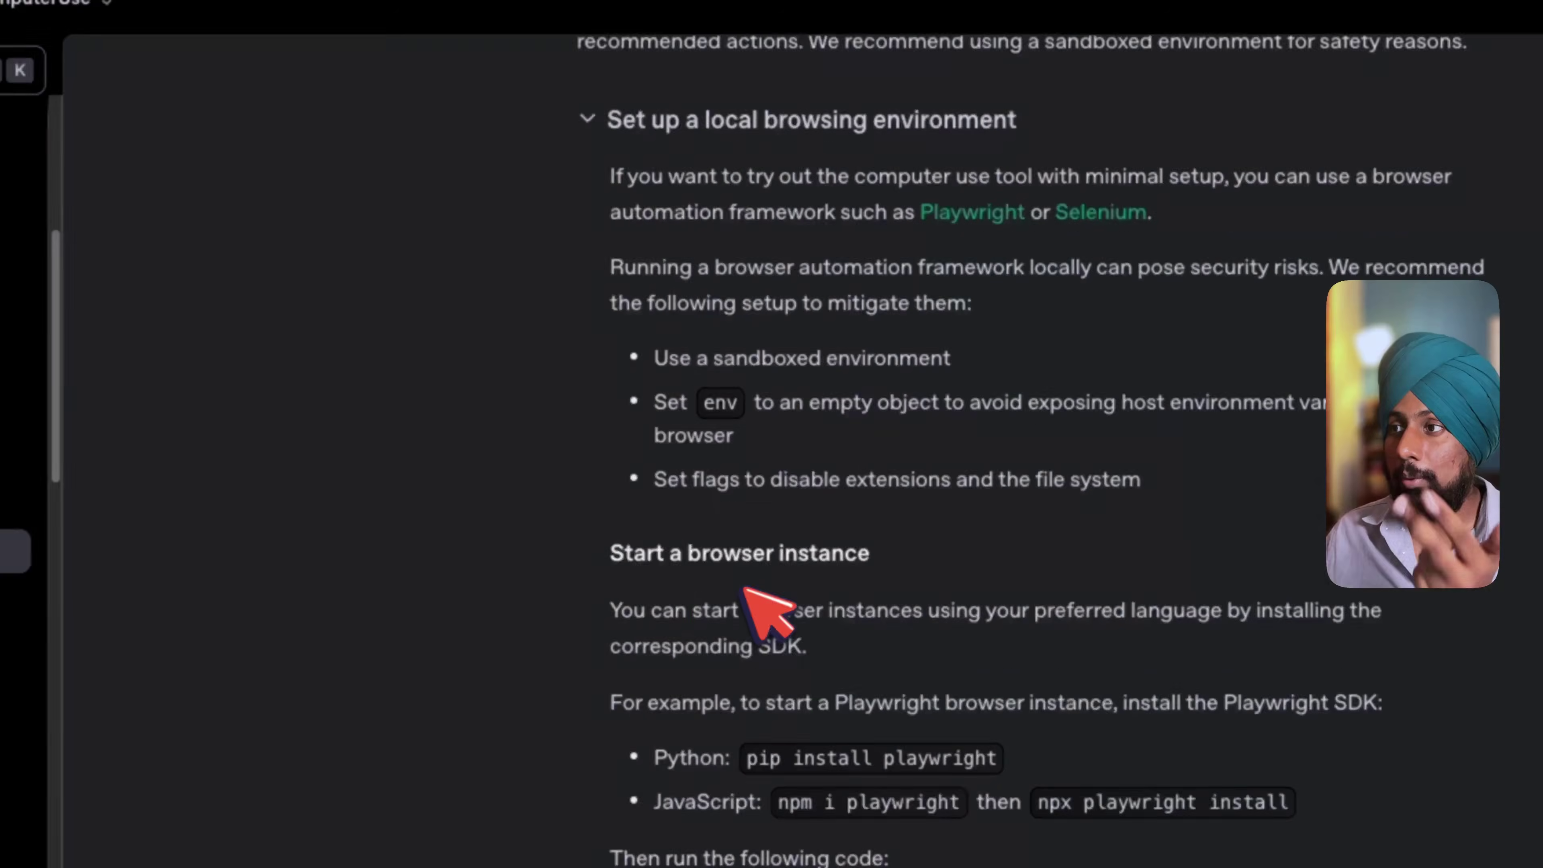
scroll(751, 586, down, 1)
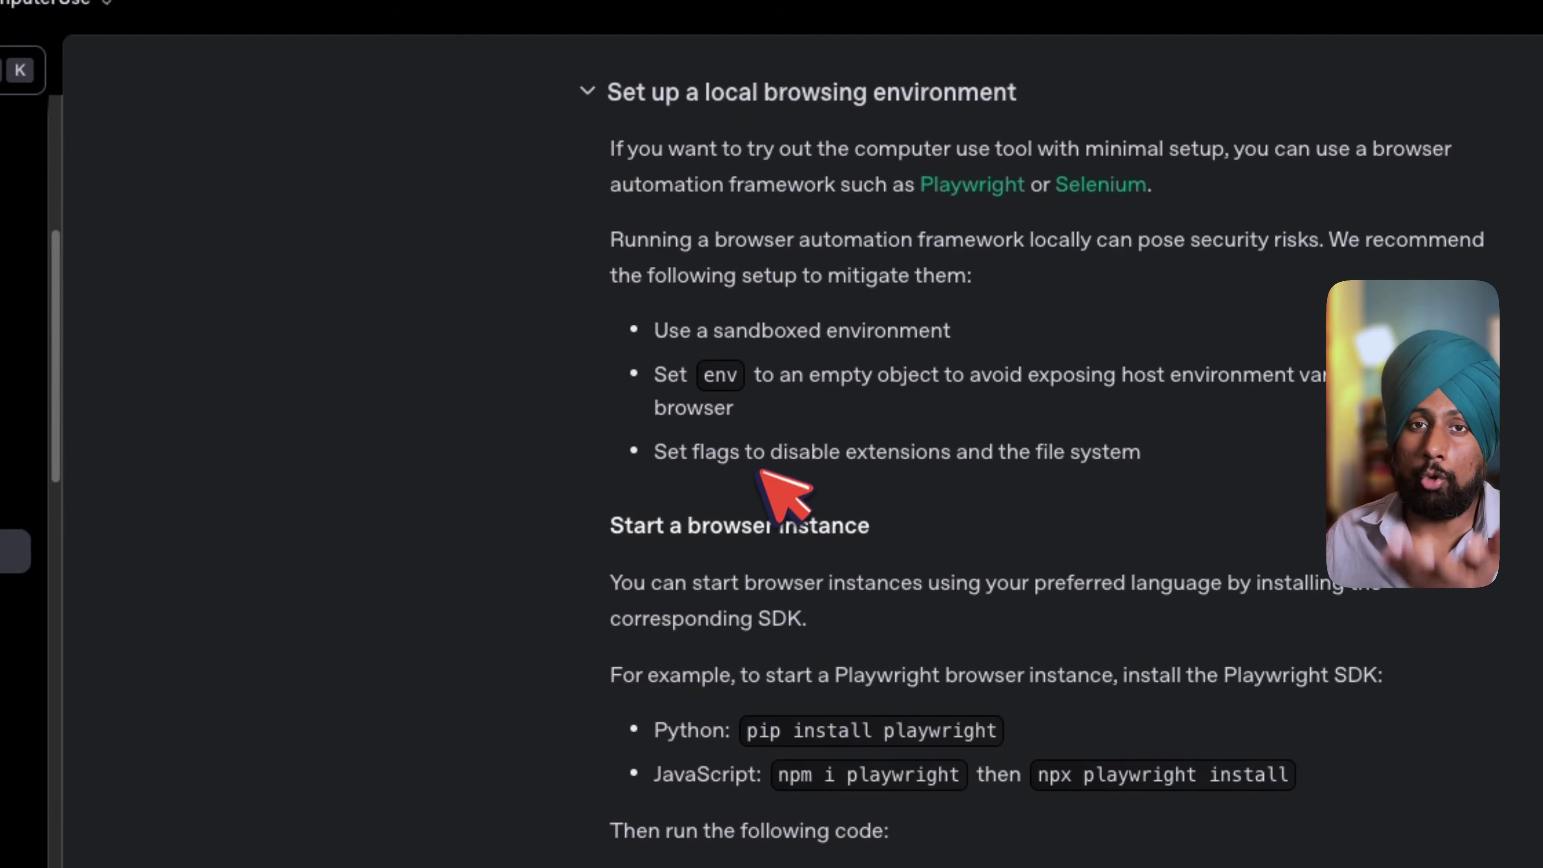
scroll(751, 493, down, 12)
click(783, 558)
scroll(631, 614, down, 8)
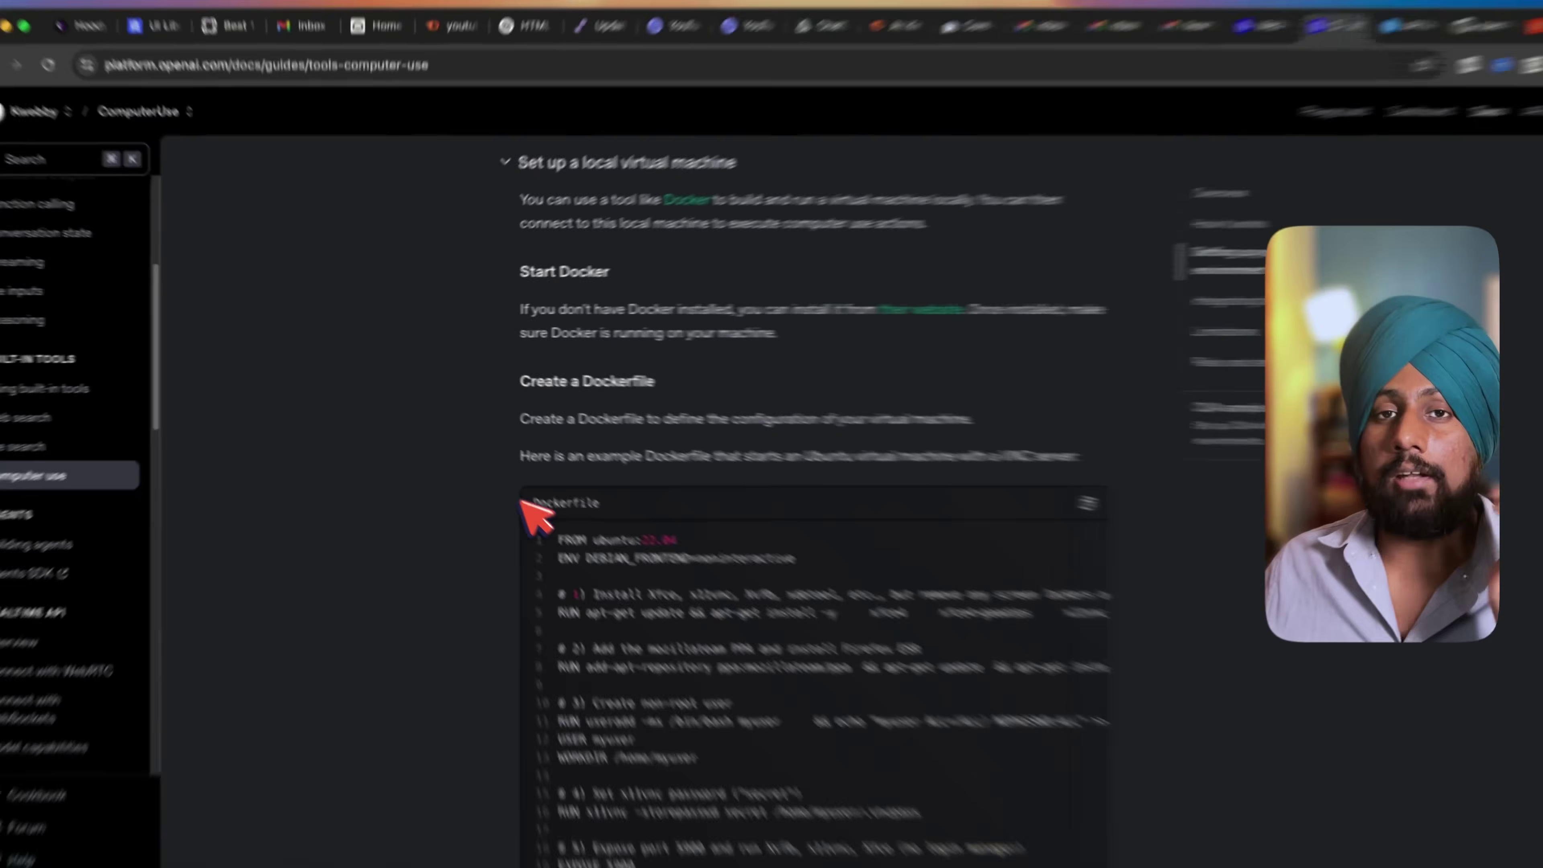
scroll(626, 608, up, 15)
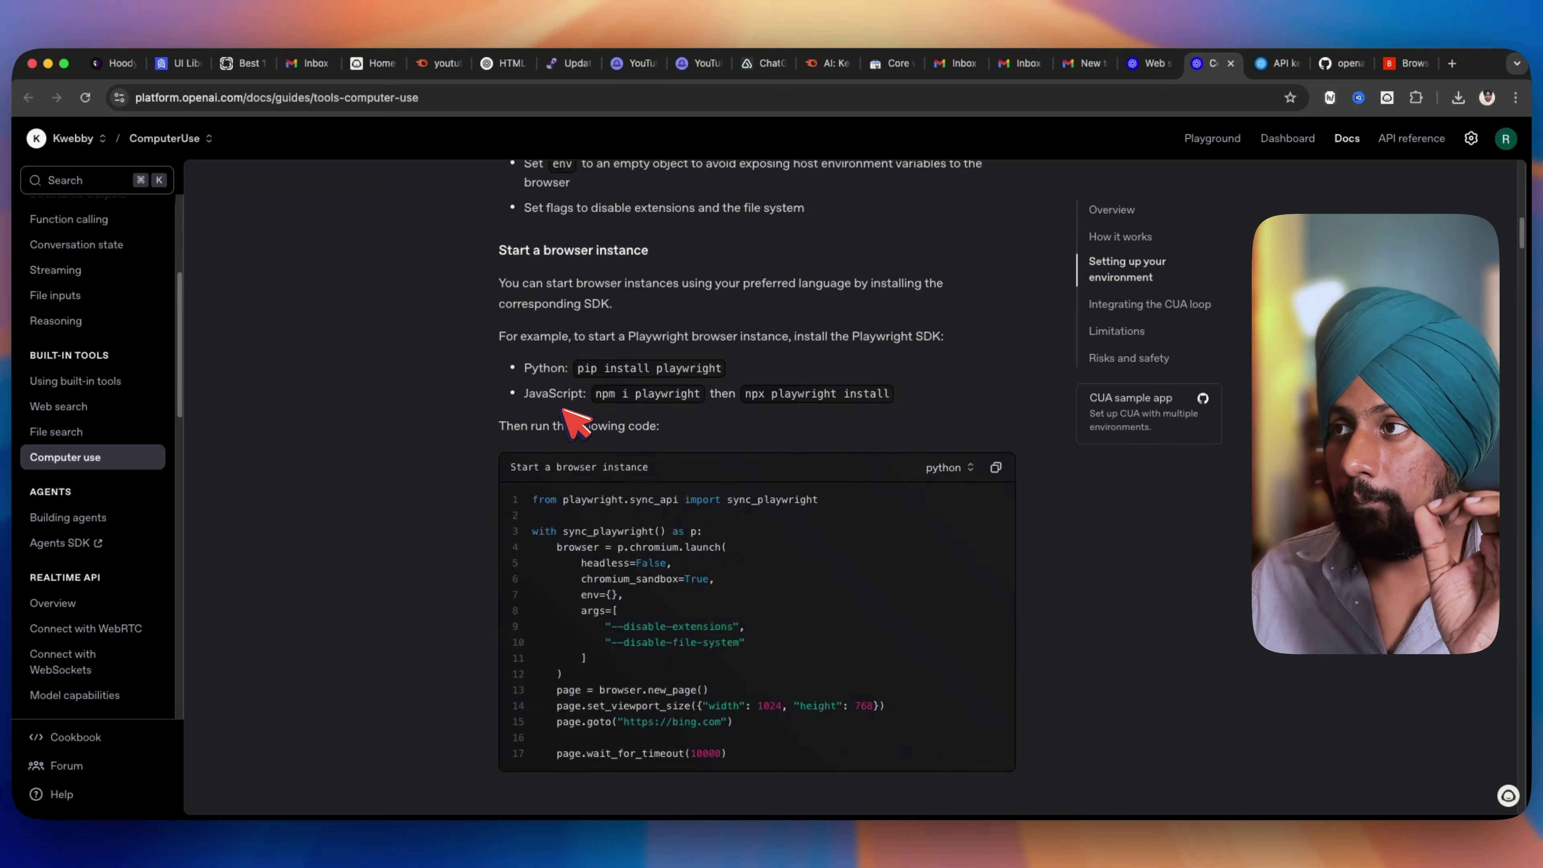
drag(668, 305, 864, 304)
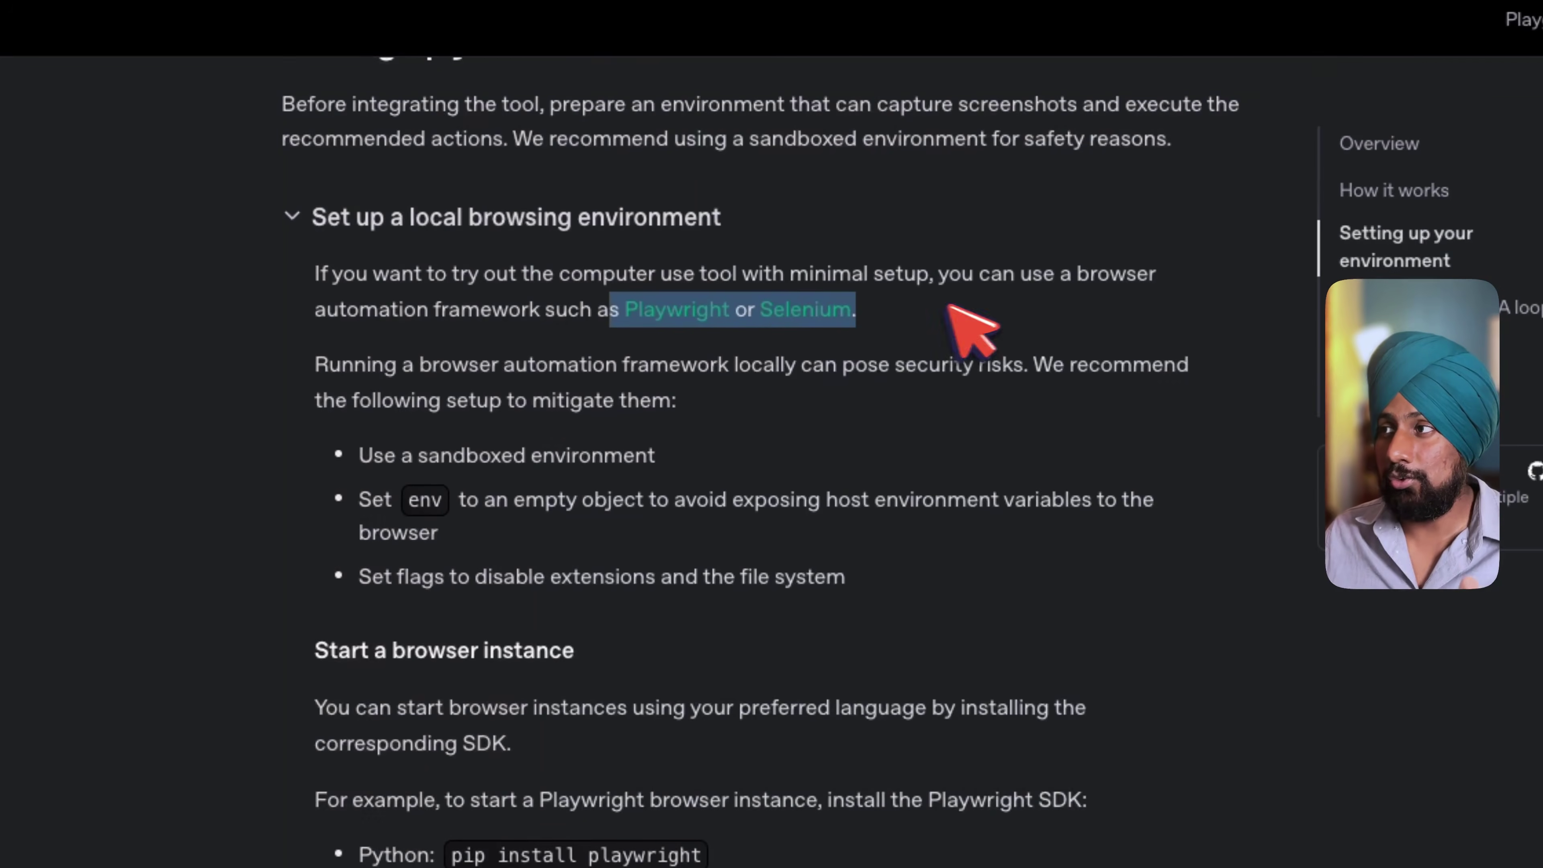
scroll(649, 486, down, 7)
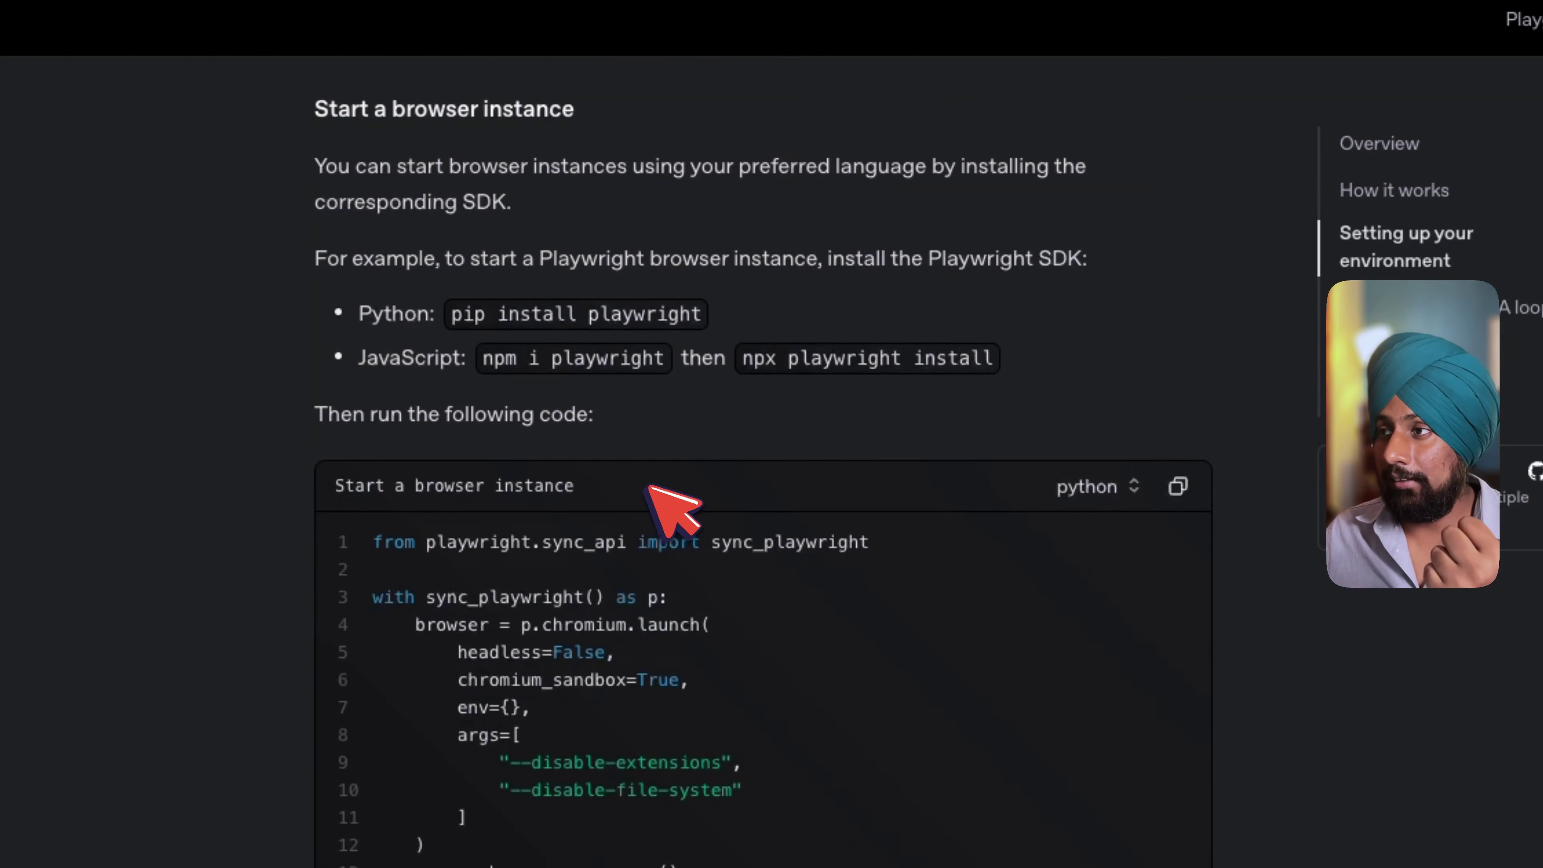
scroll(647, 486, down, 5)
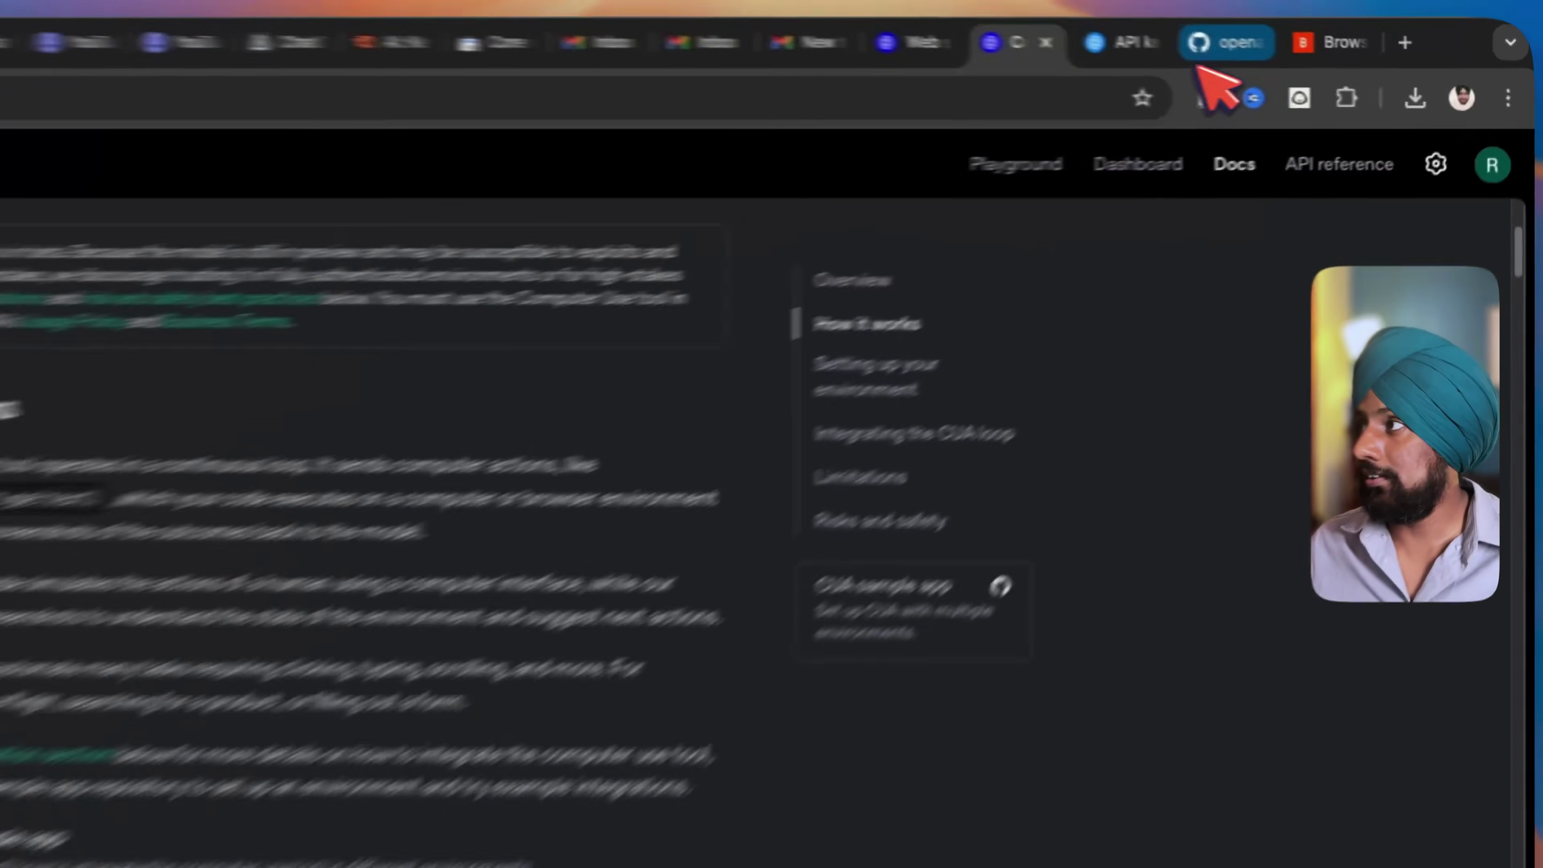
Open the openai-cua-sample-app repository on GitHub and read the README's Set Up & Run instructions
drag(1329, 69, 1245, 67)
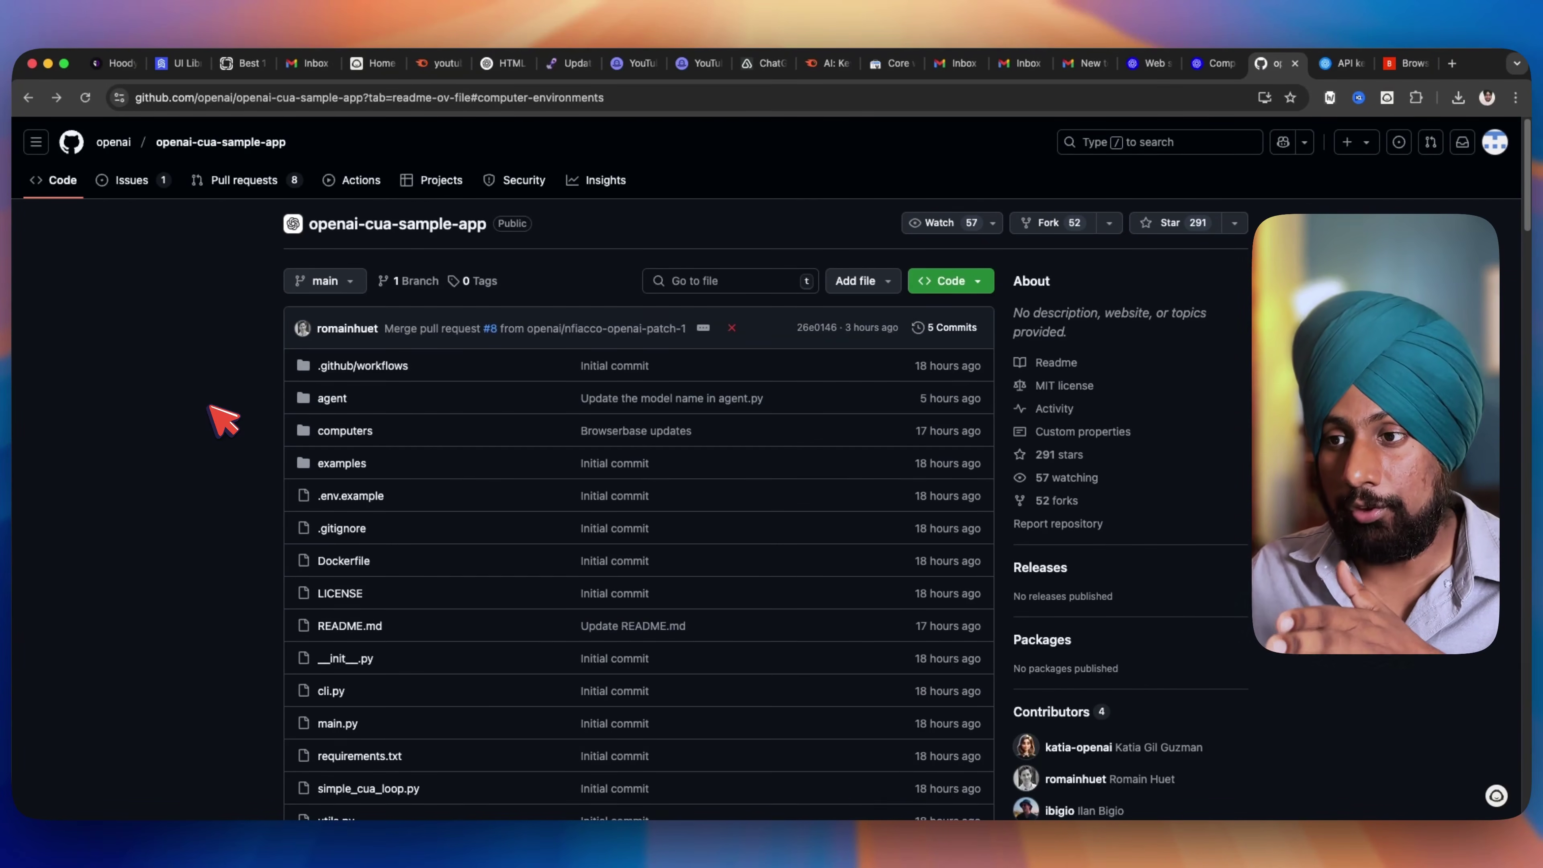
scroll(210, 406, down, 8)
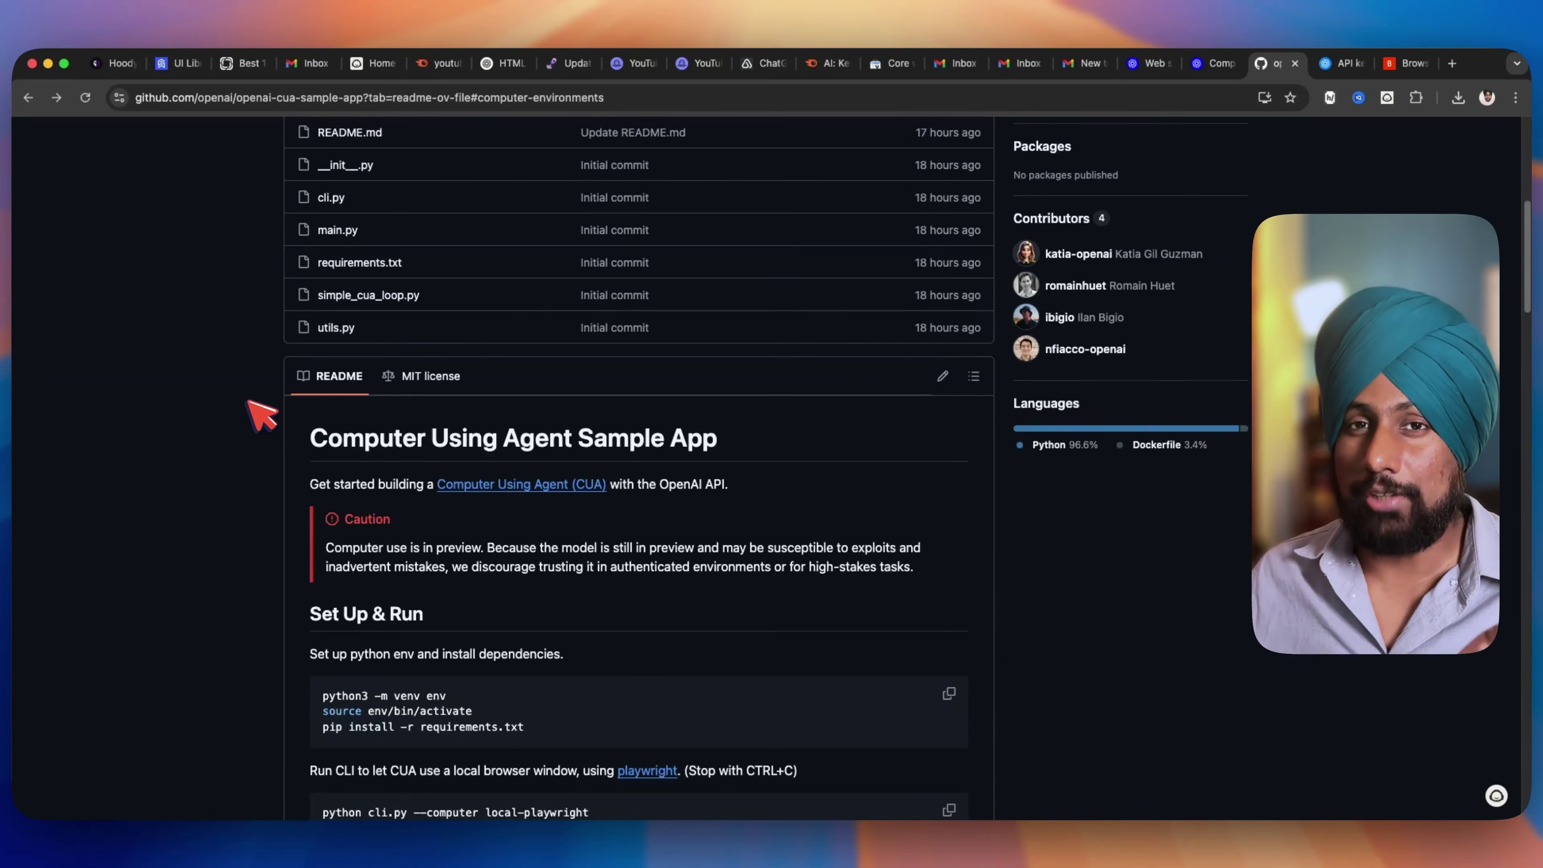
scroll(249, 402, down, 5)
scroll(261, 432, down, 3)
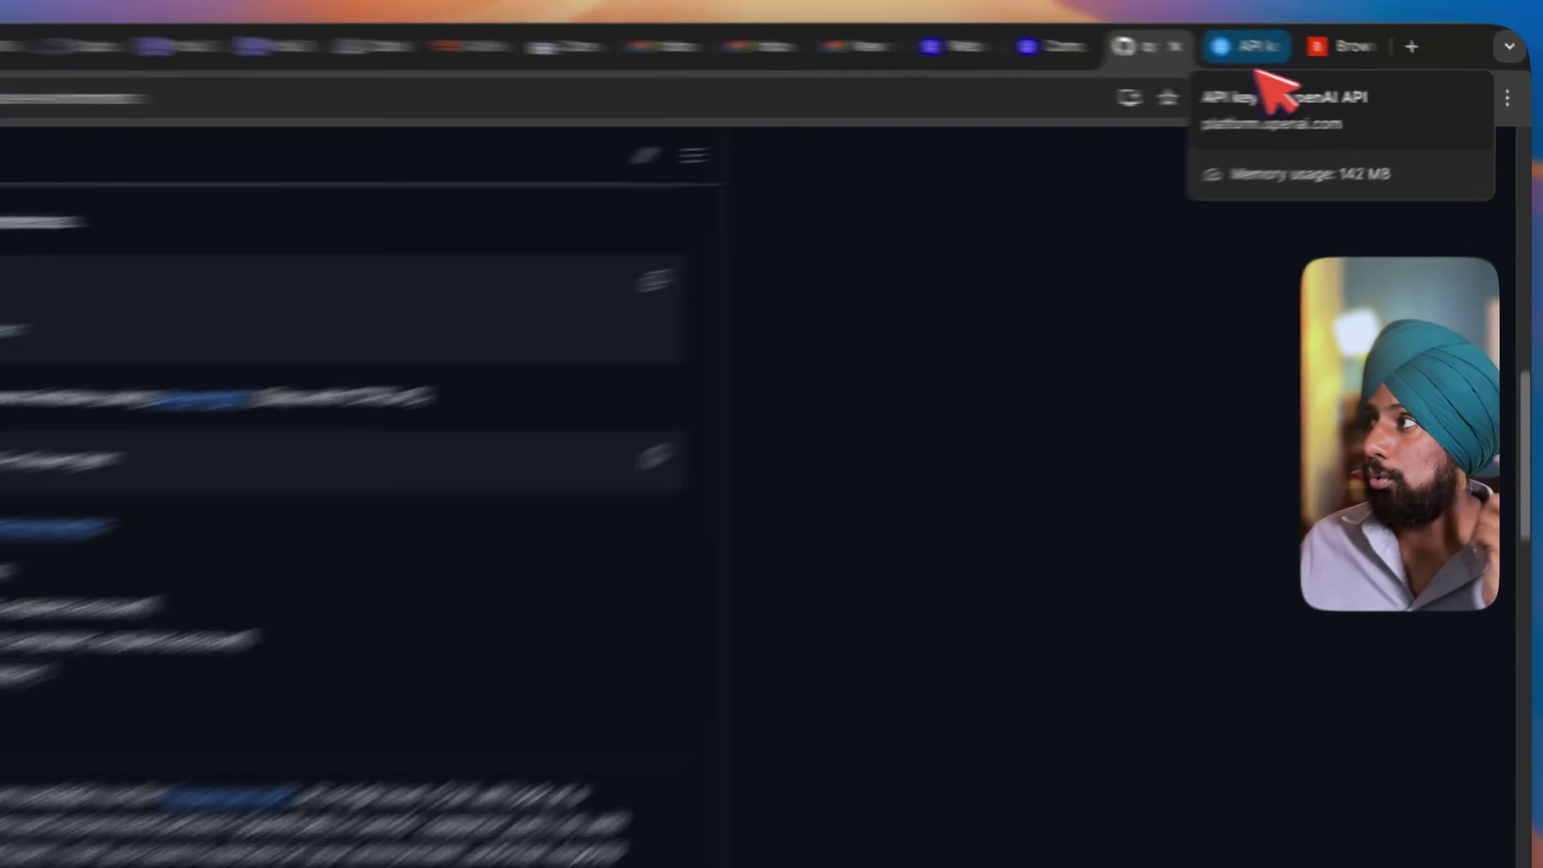
Check the organization's credit balance in the OpenAI platform's billing settings
click(1333, 78)
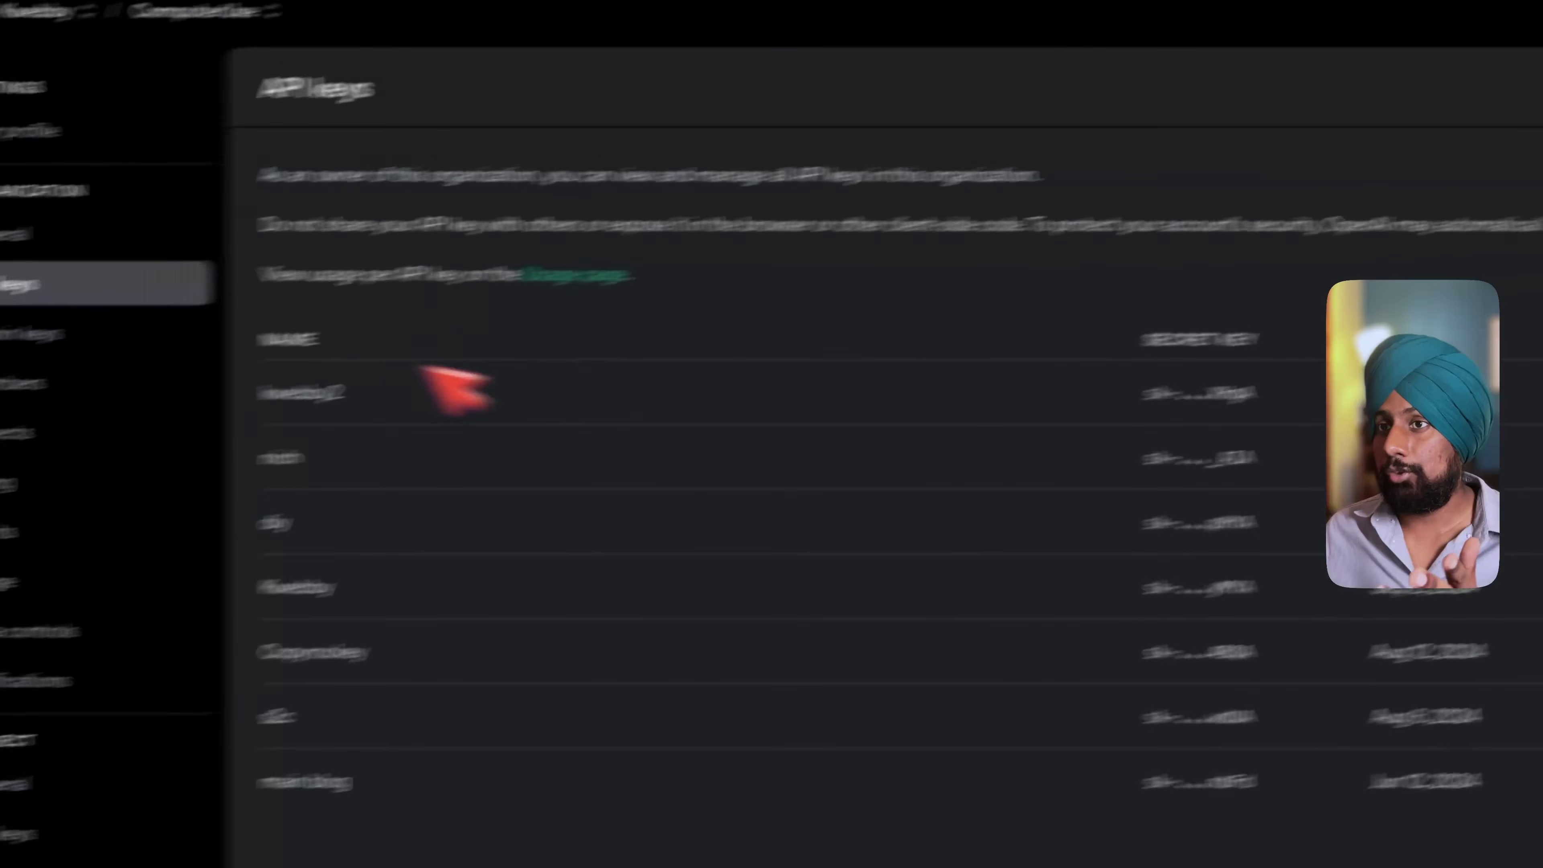
click(153, 470)
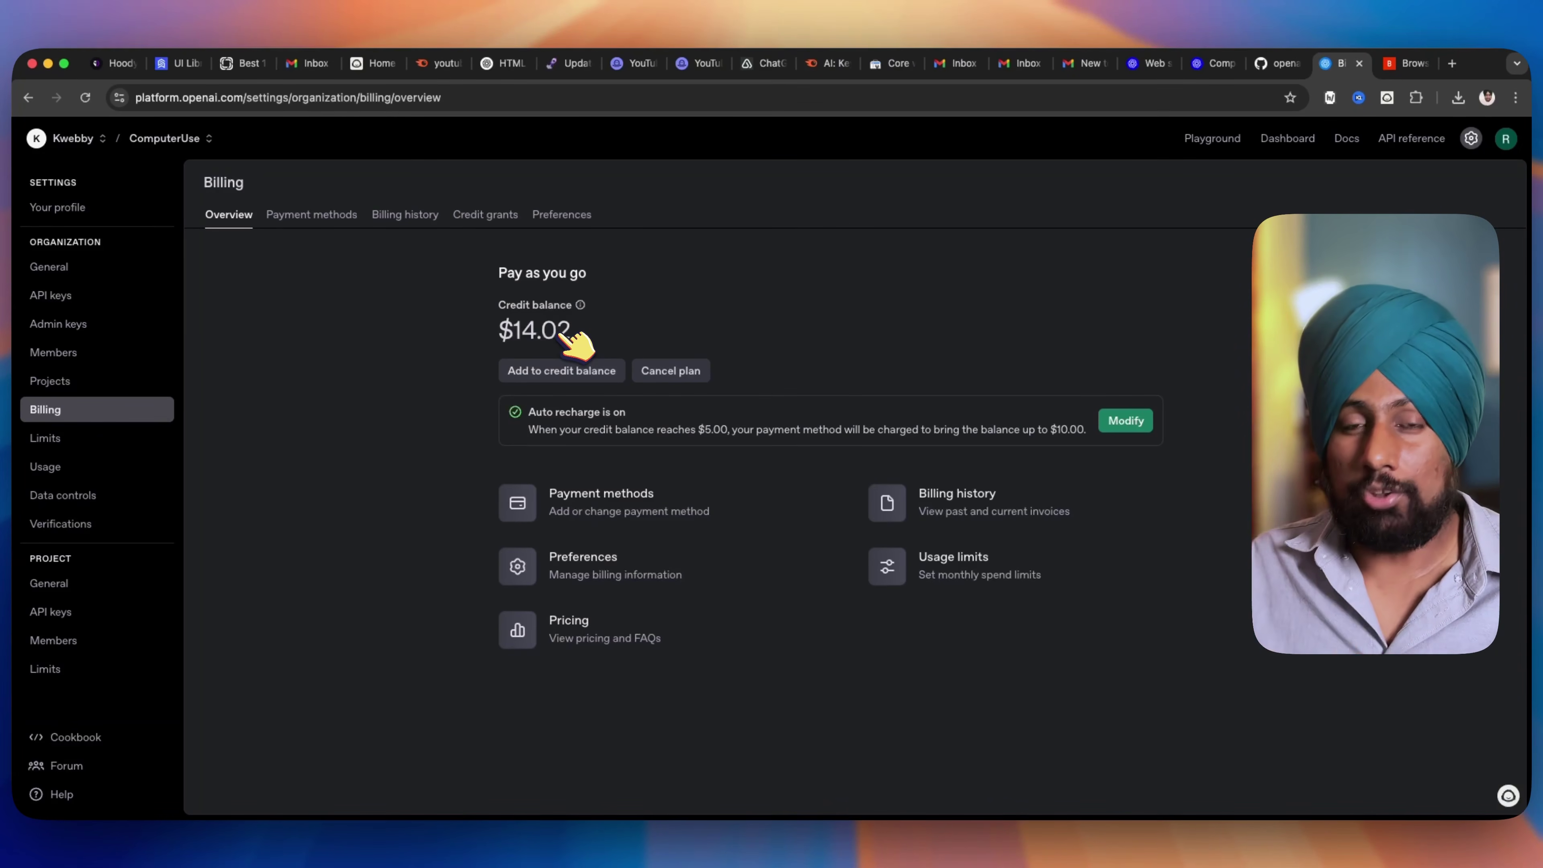
Download the openai-cua-sample-app repository as a ZIP and extract openai-cua-sample-app-main.zip in the Downloads folder
click(1280, 66)
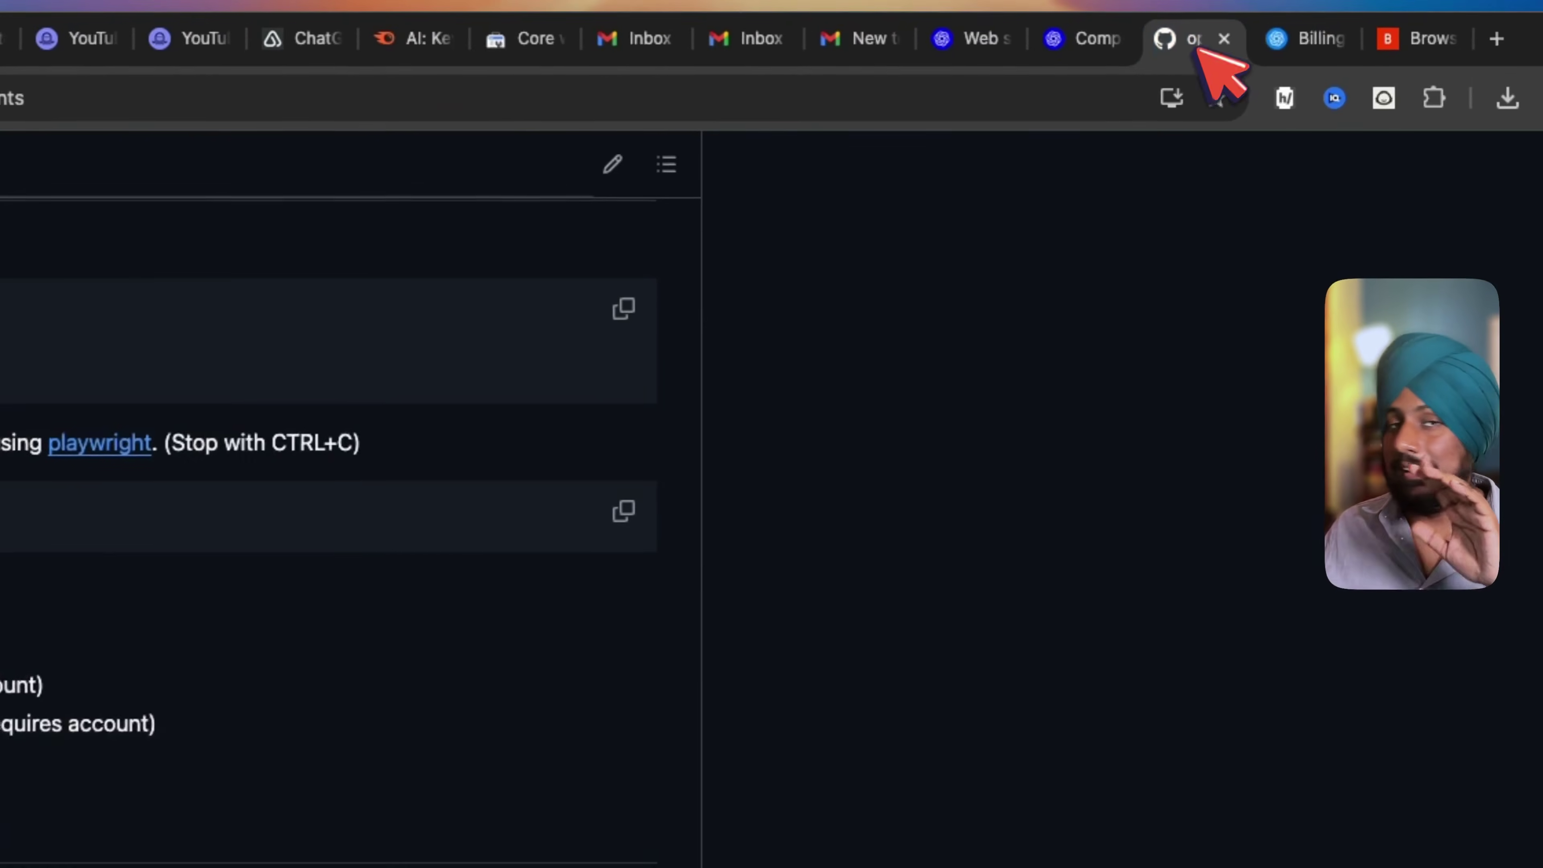
scroll(1026, 208, up, 10)
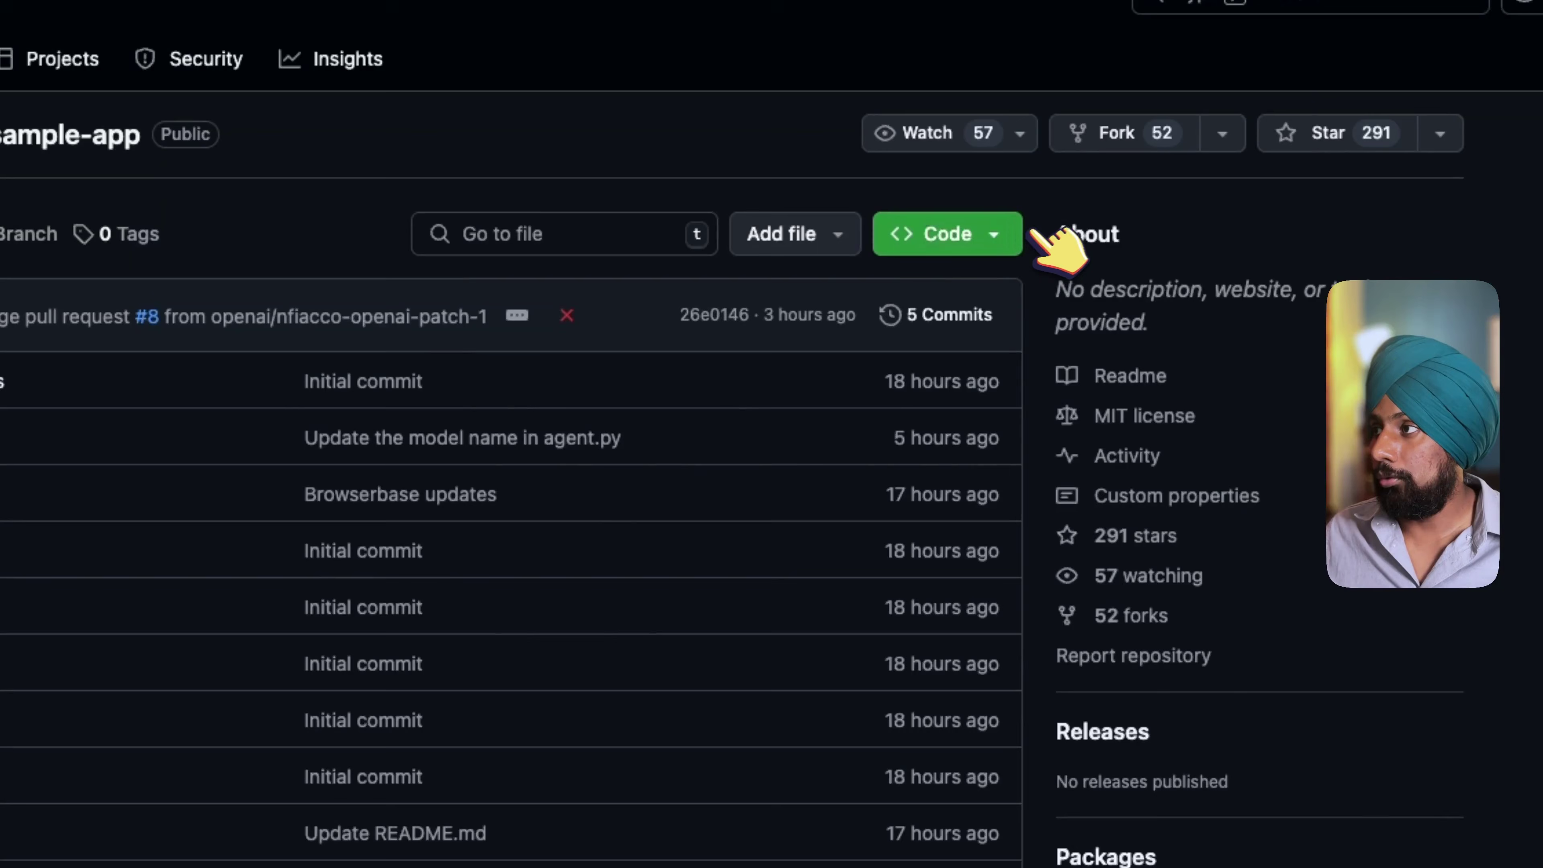
click(1015, 233)
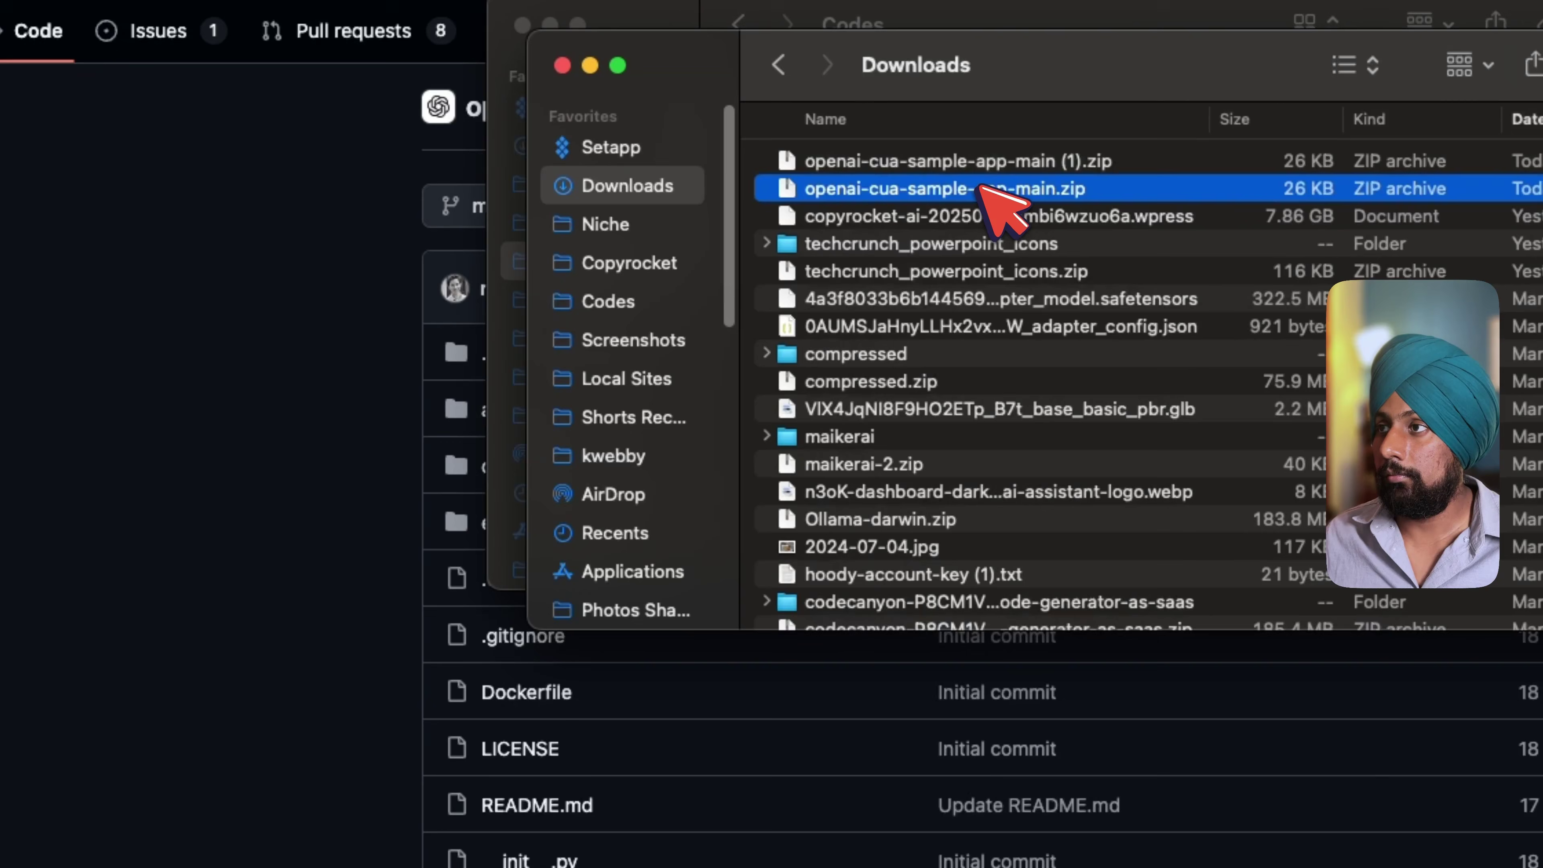
double_click(984, 208)
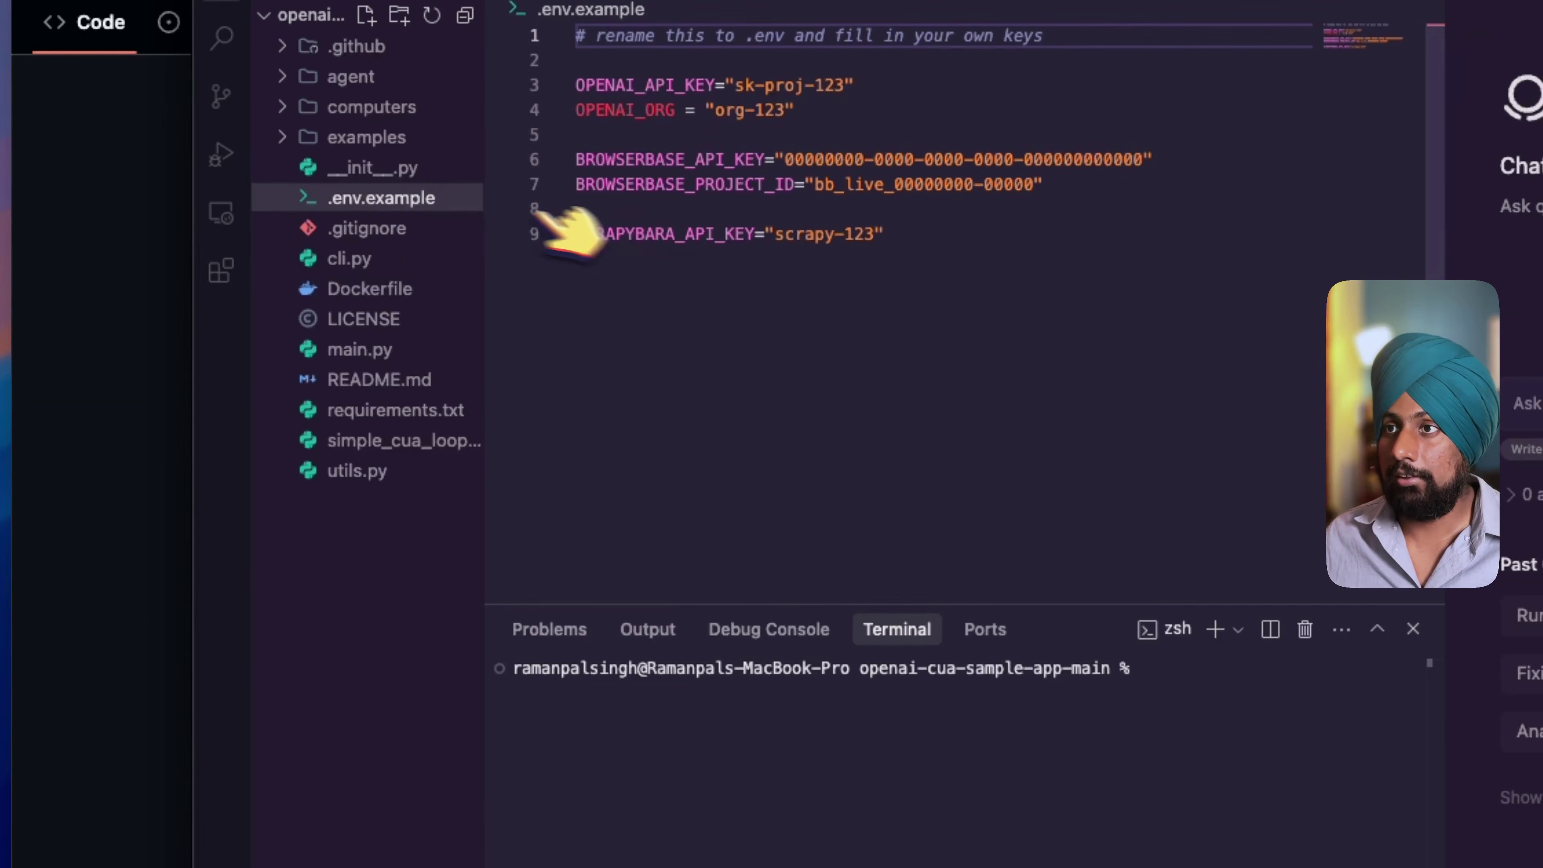
Rename the sample project's .env.example file to .env in the code editor
right_click(434, 197)
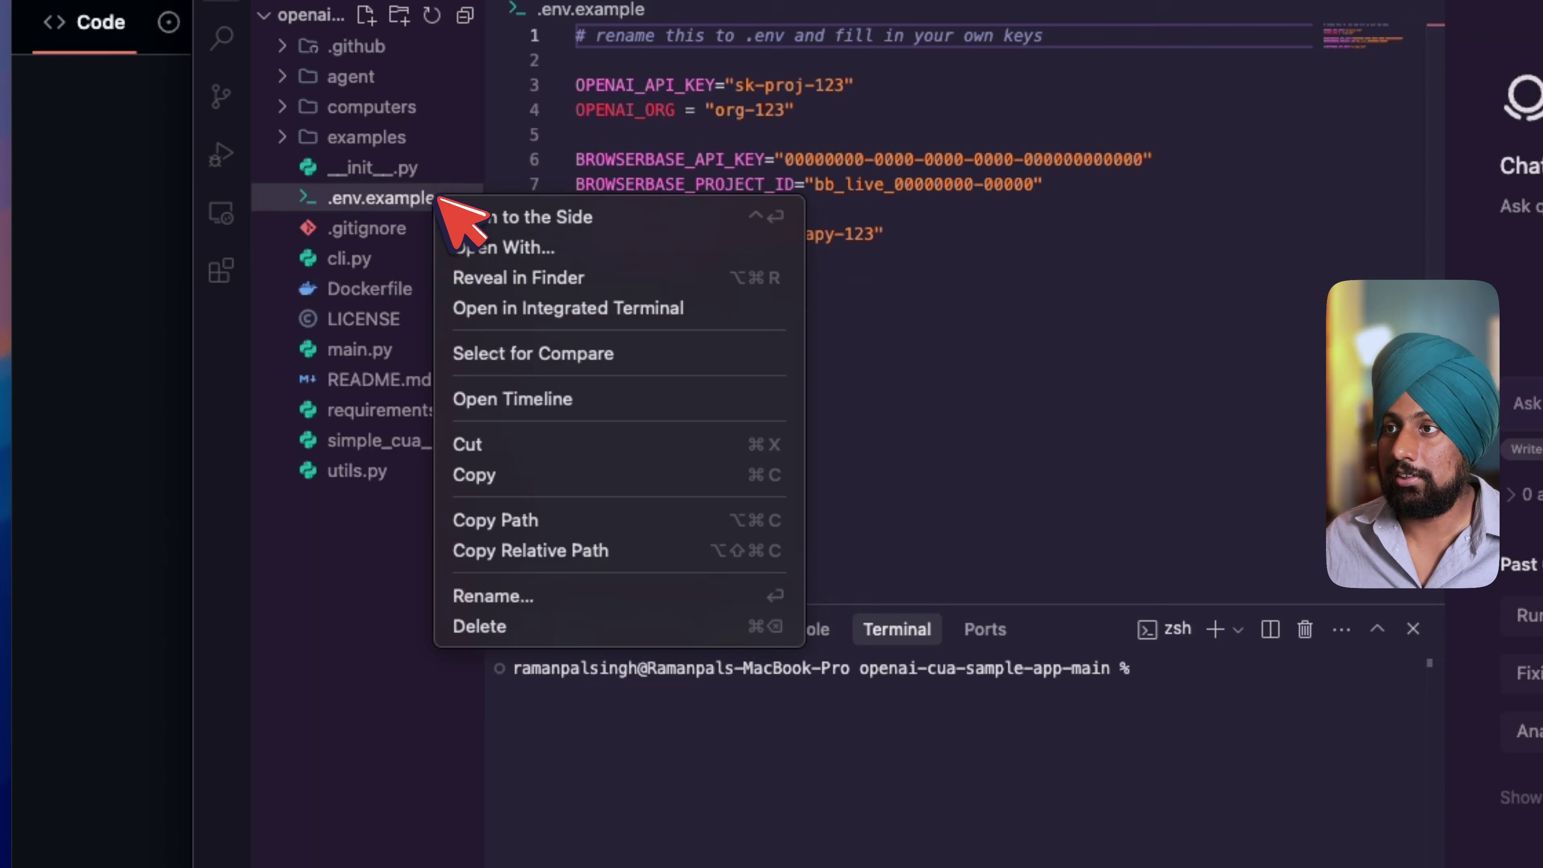
click(546, 596)
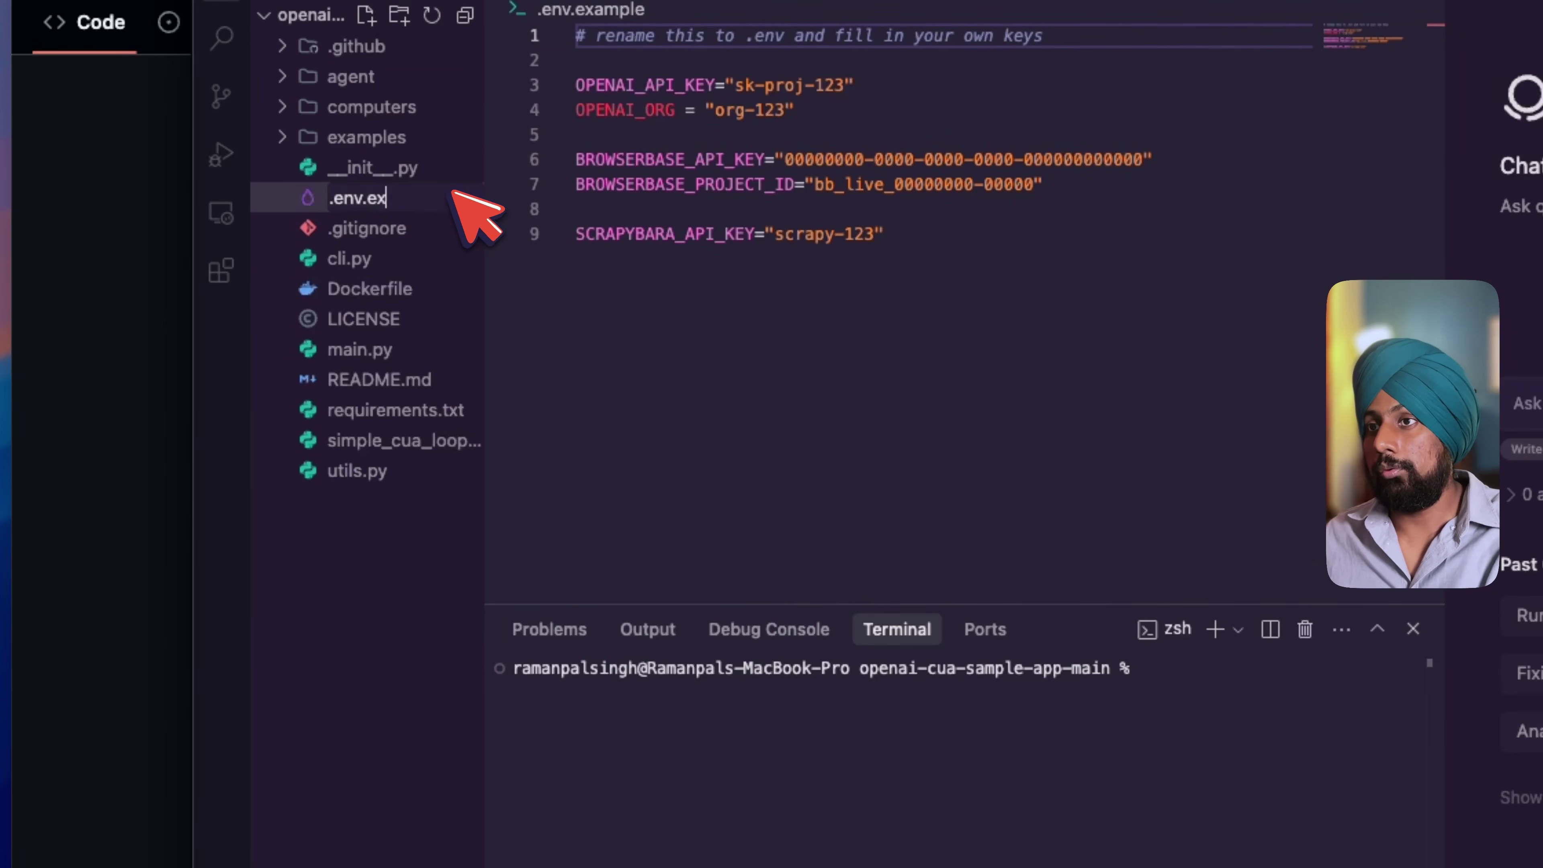
key(Return)
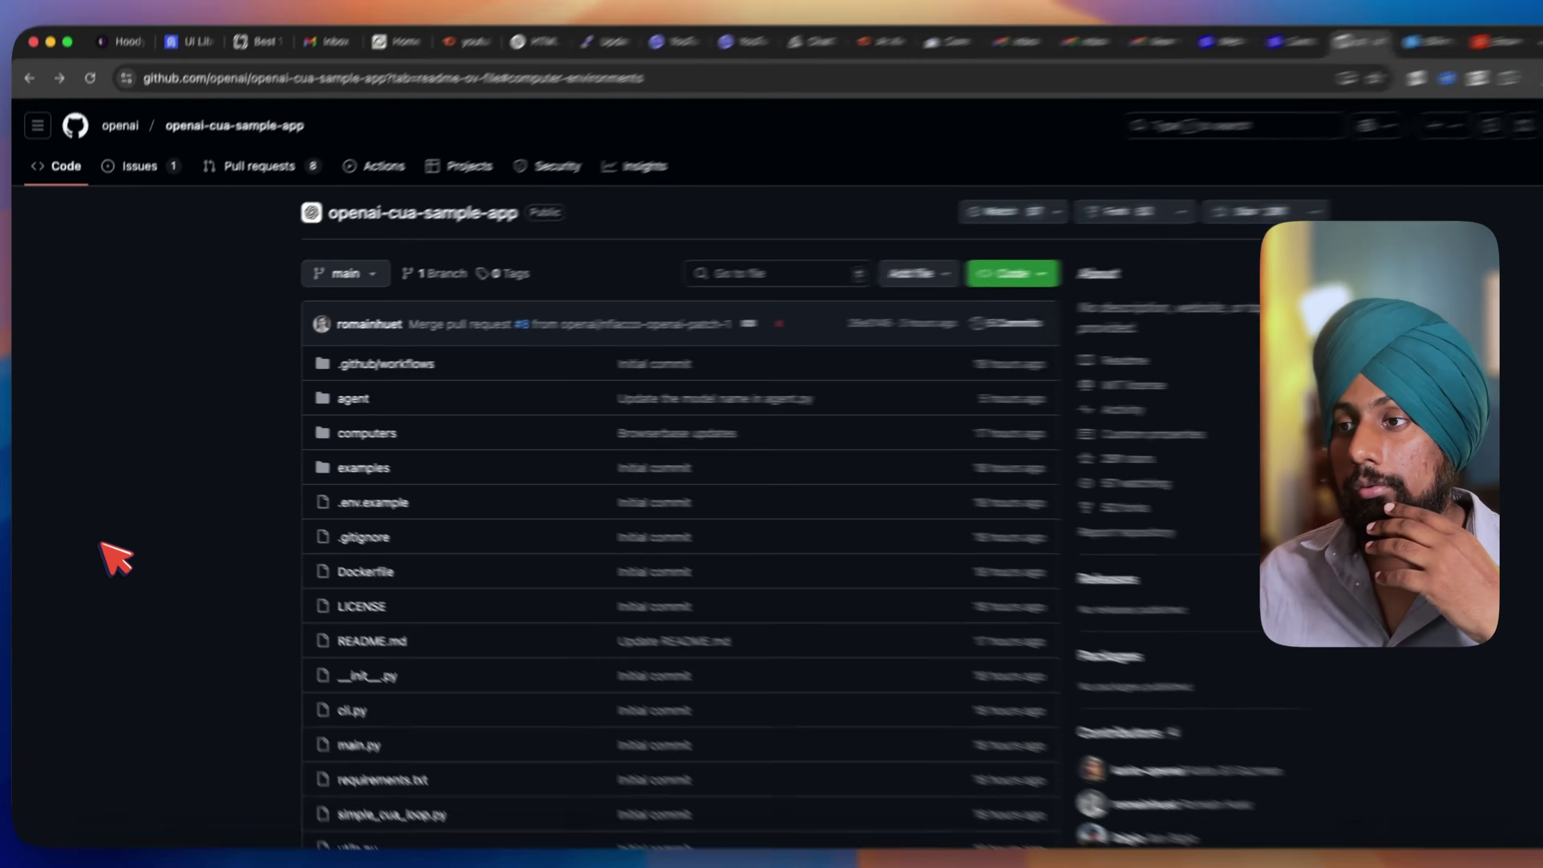
Return to the repository's README, then open the Python.org downloads page and review the available Python downloads
scroll(547, 518, down, 3)
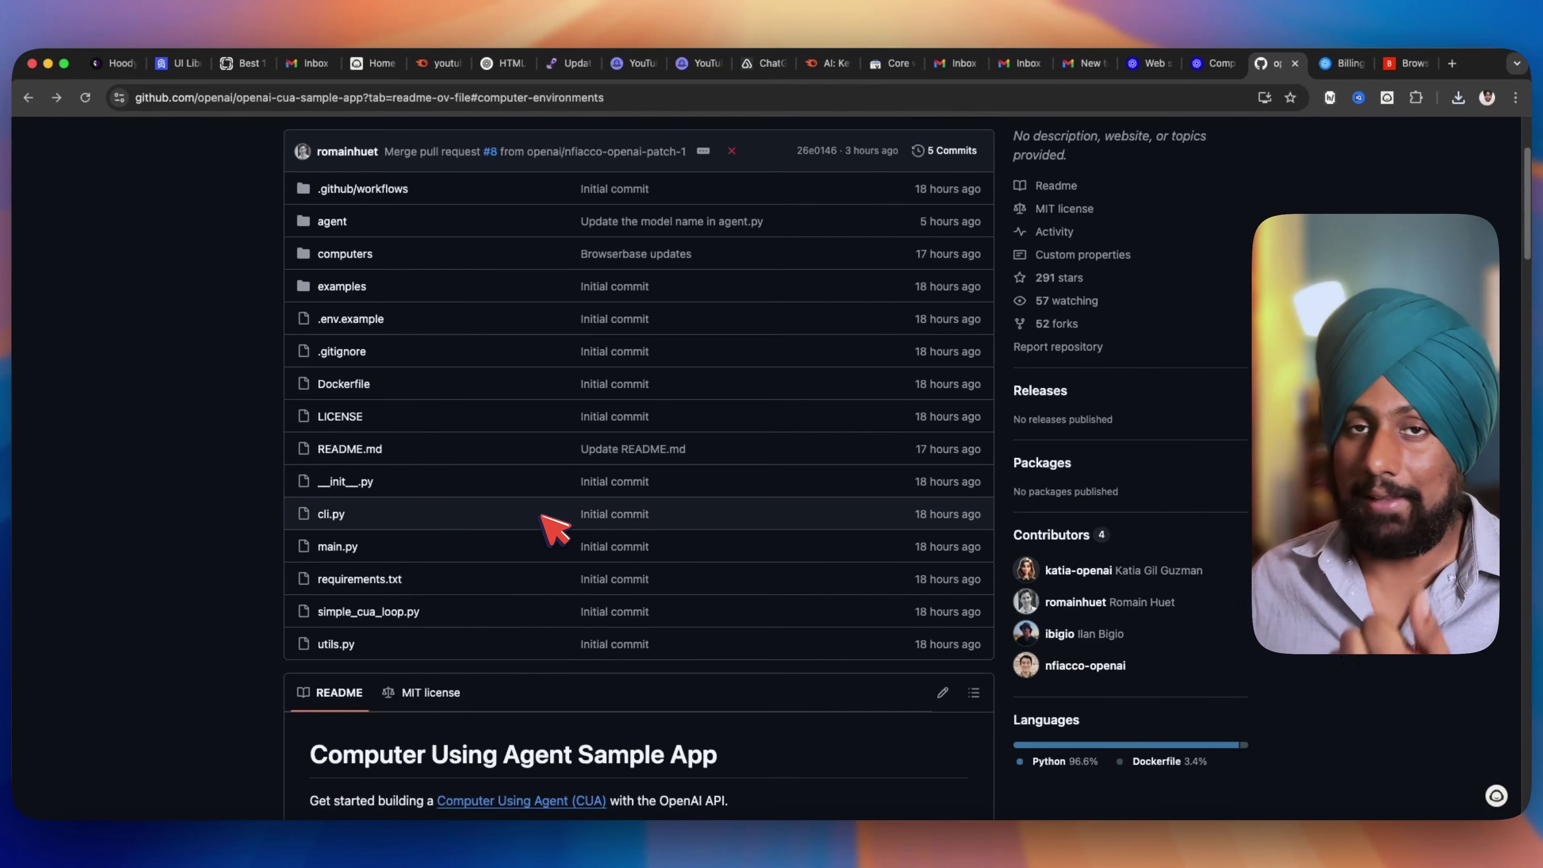
scroll(462, 534, down, 5)
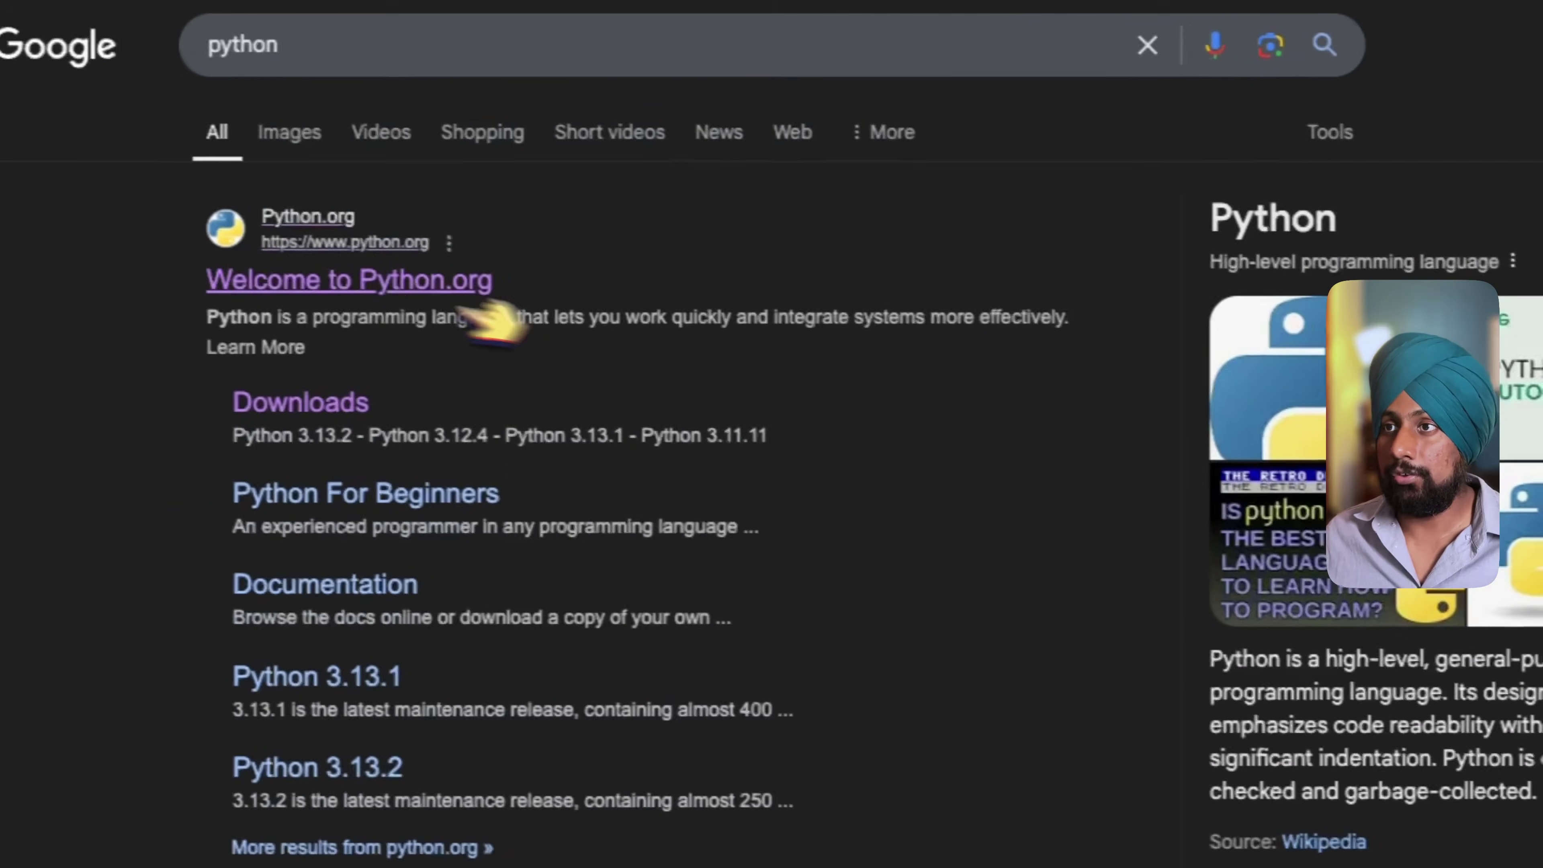
click(473, 286)
click(814, 253)
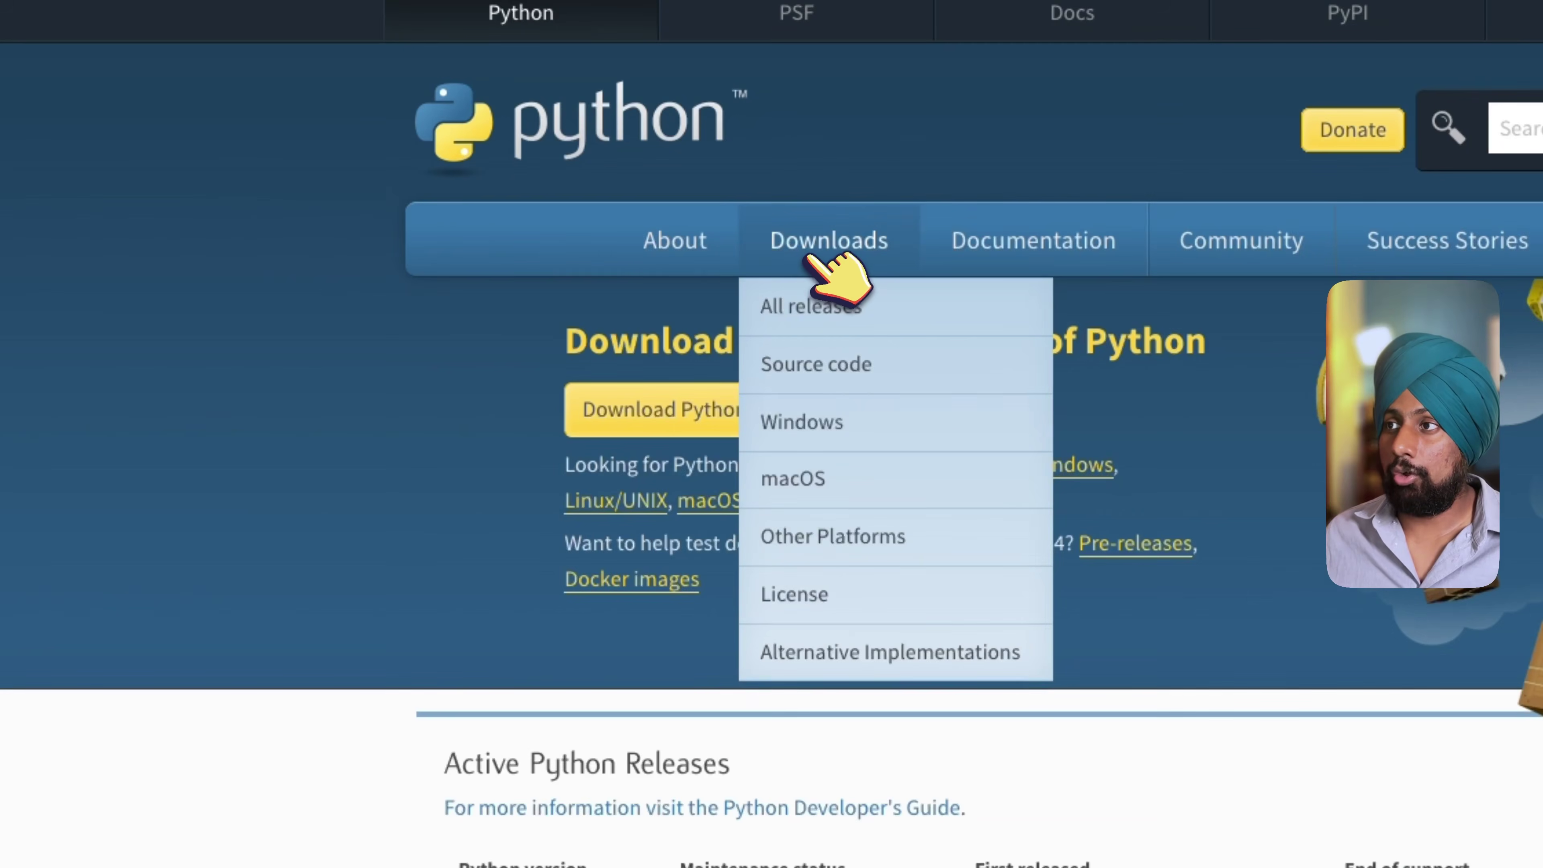
scroll(389, 546, down, 6)
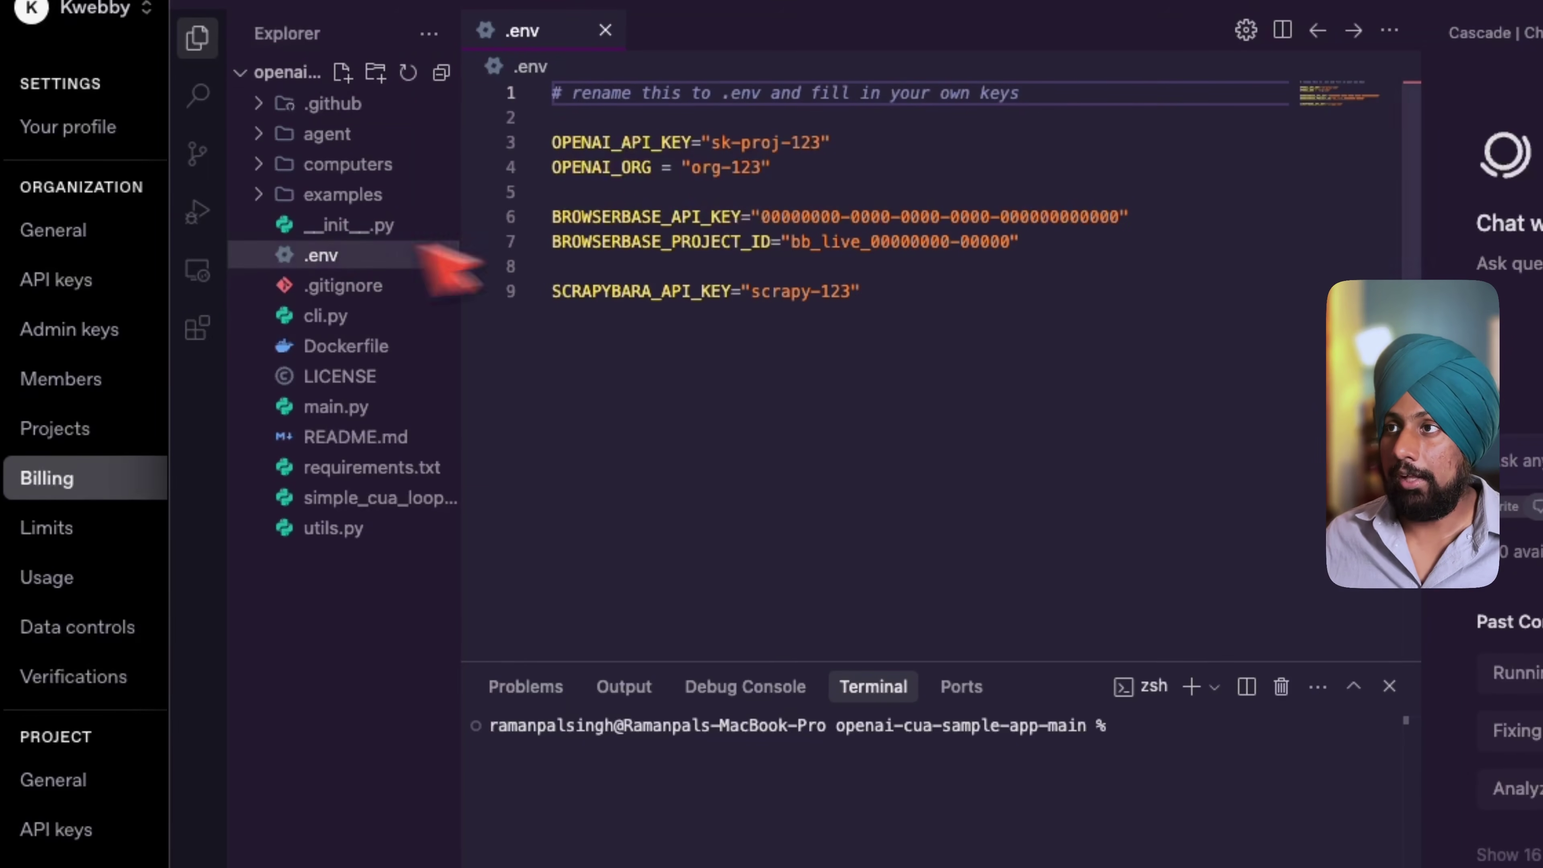
Examine the OPENAI_API_KEY and OPENAI_ORG entries in the .env file
click(633, 143)
click(642, 165)
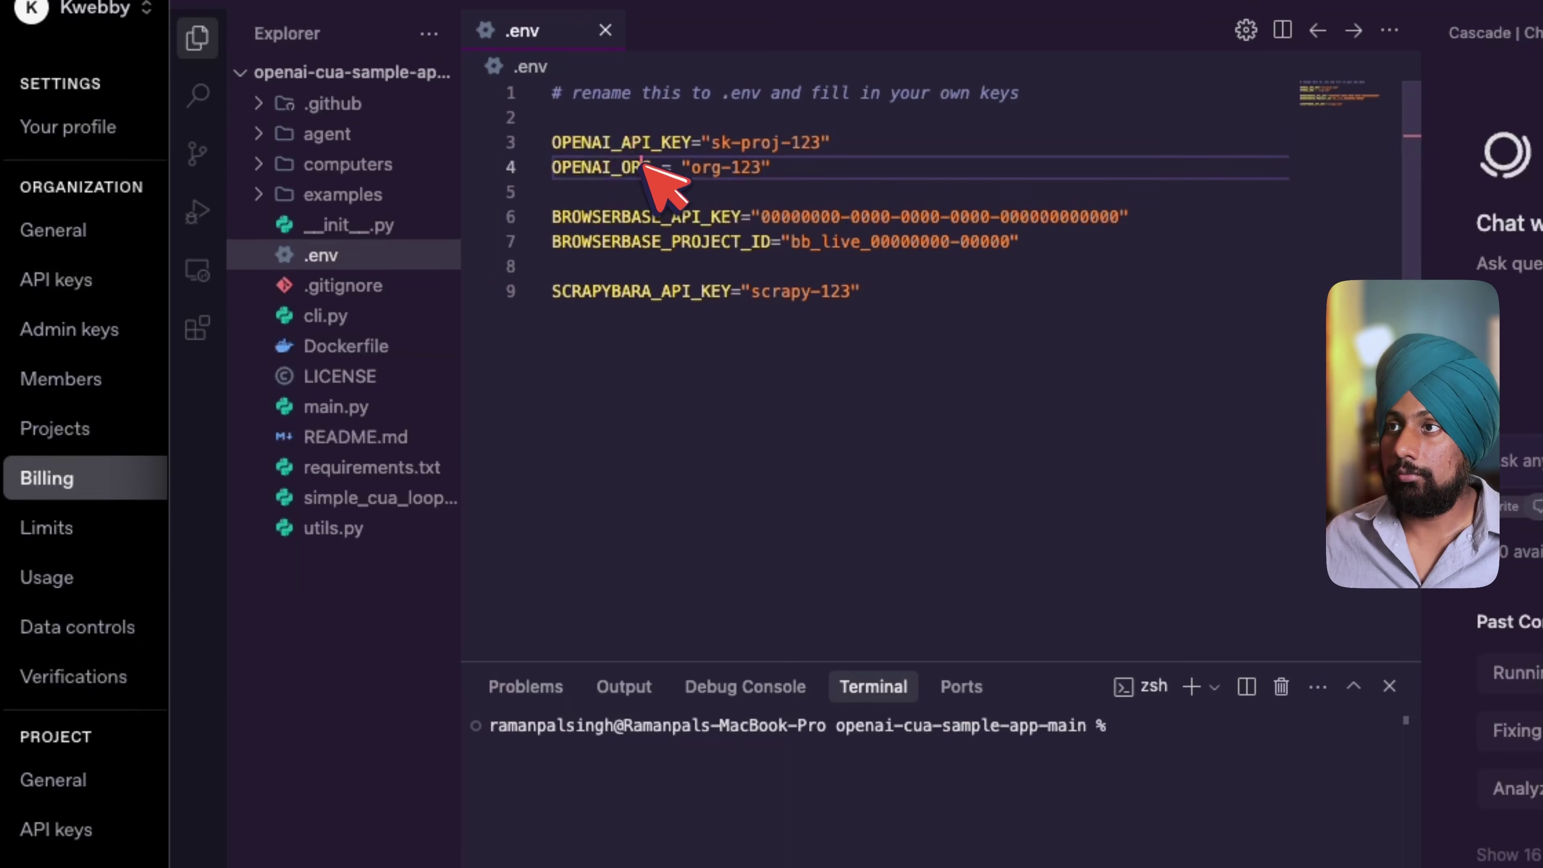
click(662, 143)
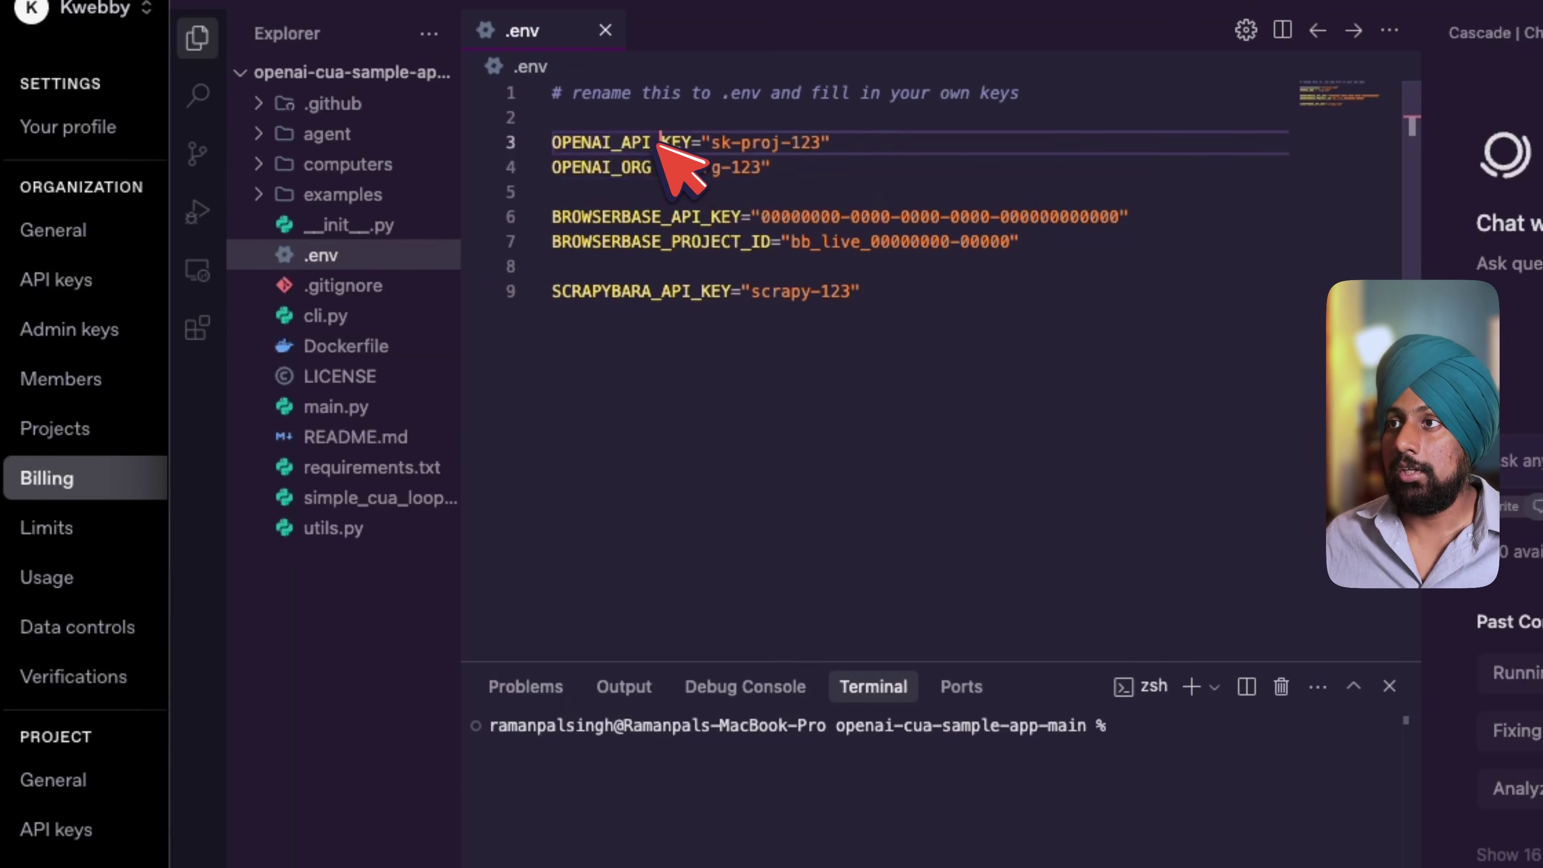
click(727, 186)
click(642, 169)
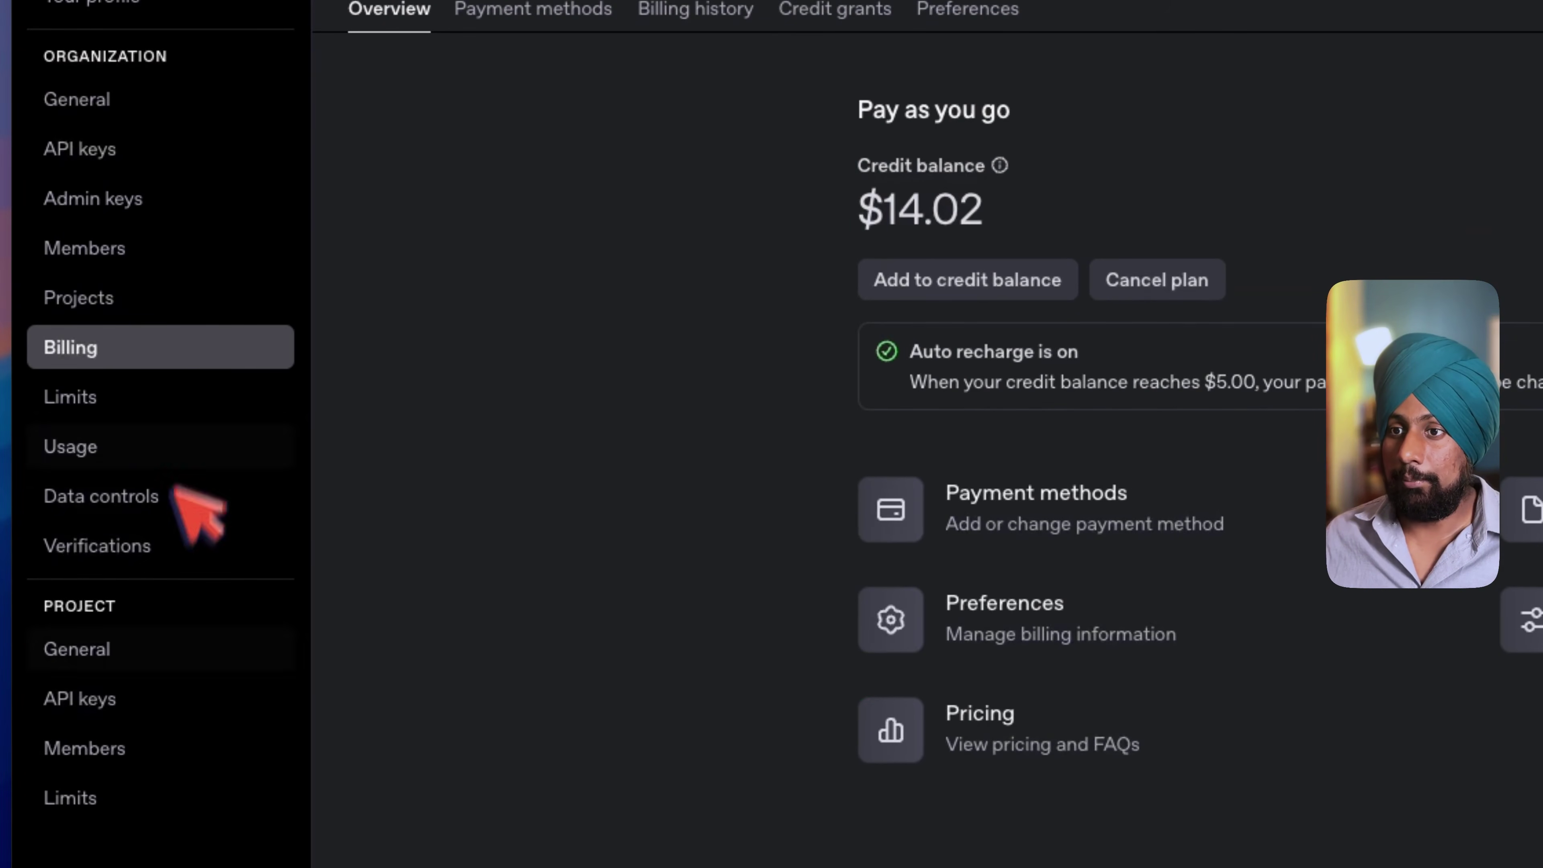
Create a project secret key named "browser" for ComputerUse with All permissions, and copy it for the .env file
click(119, 702)
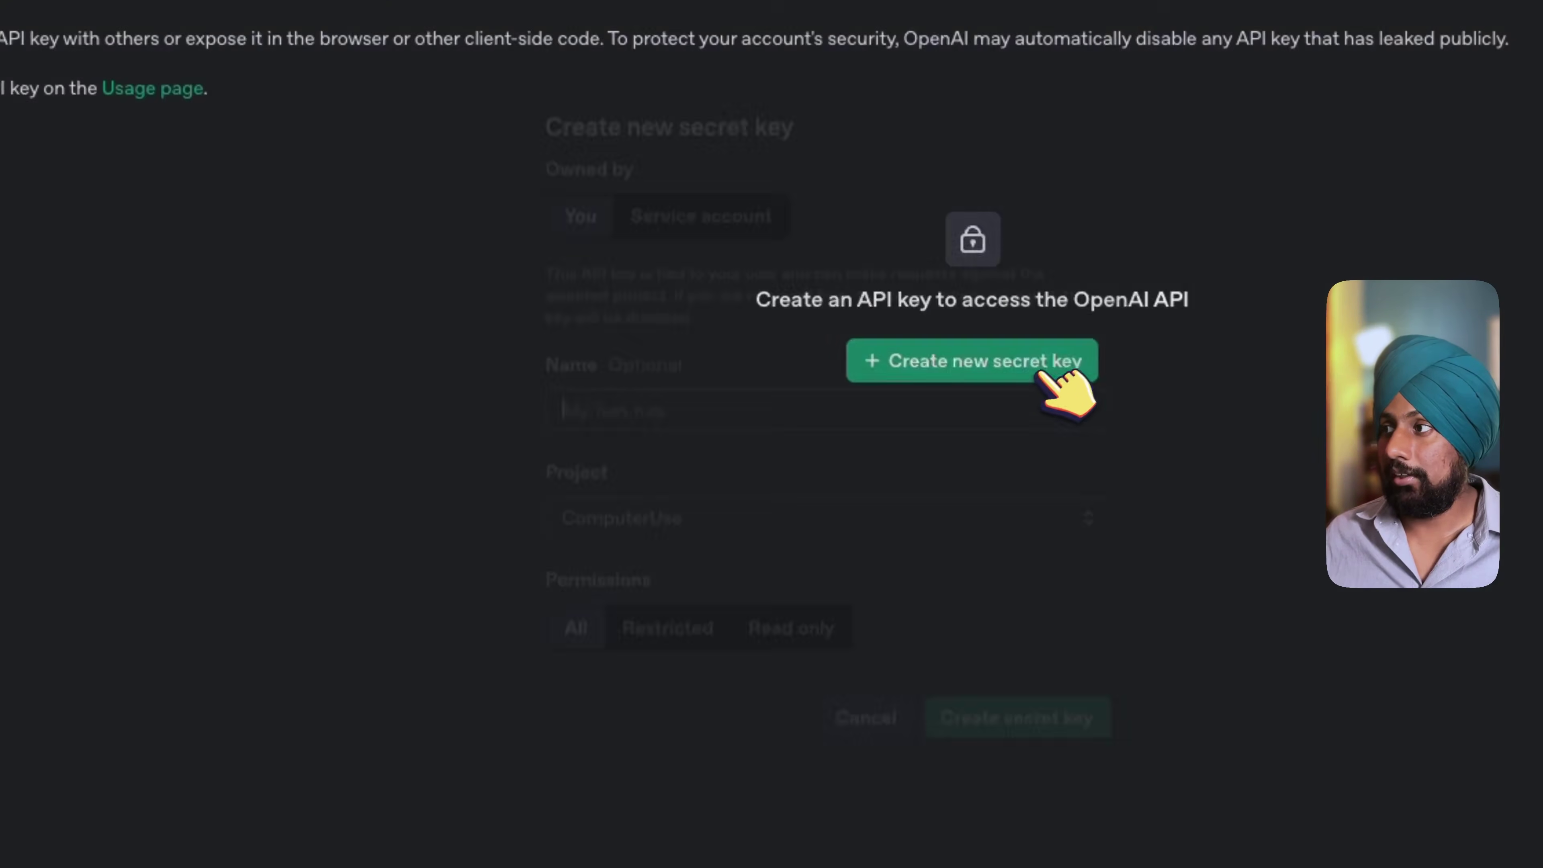
click(1233, 496)
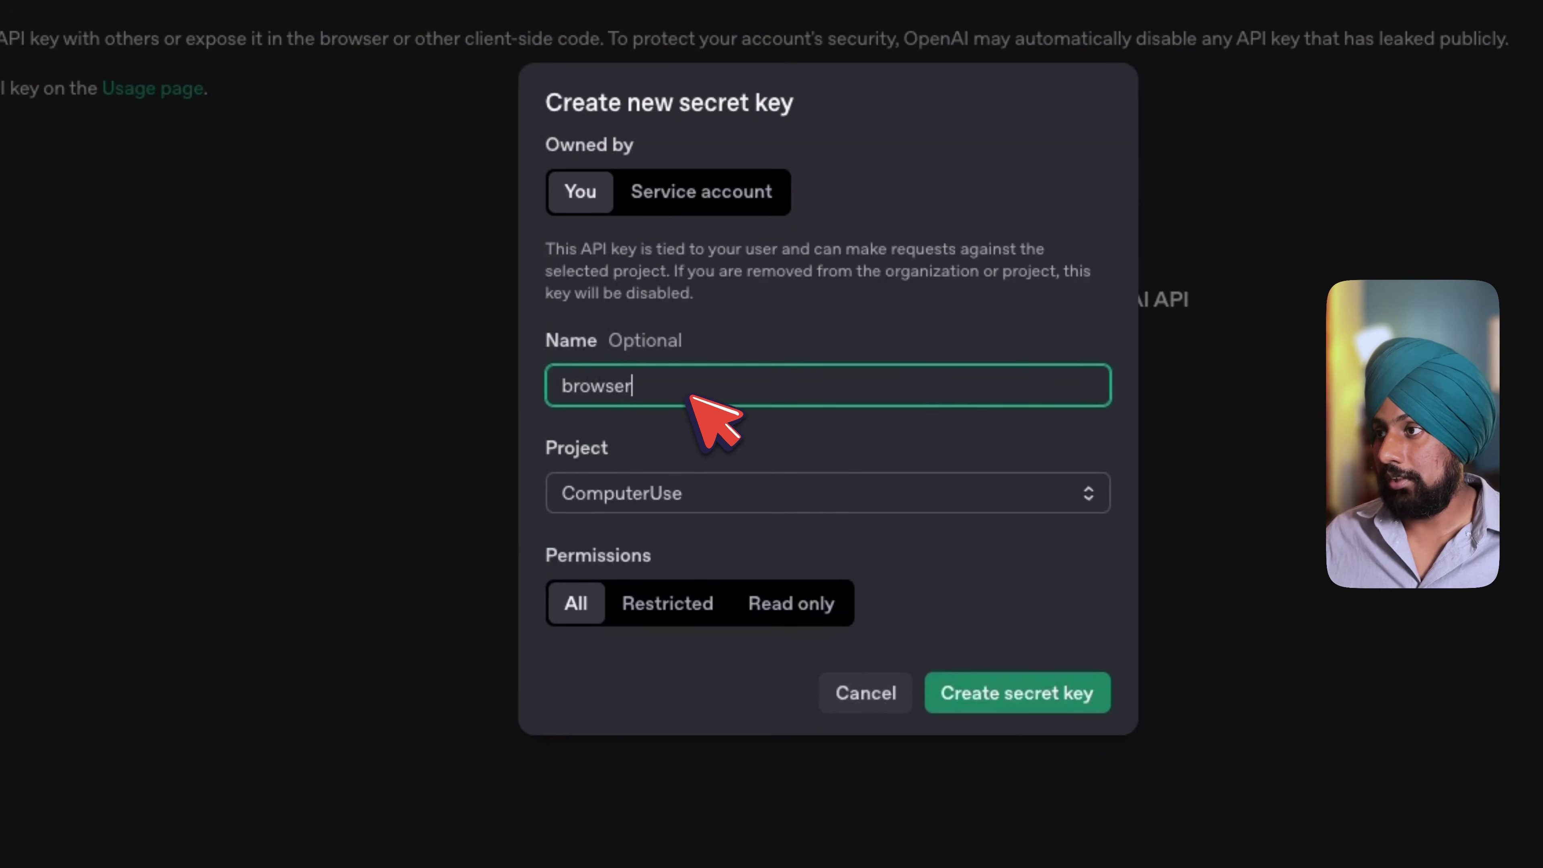
text(browser)
click(990, 696)
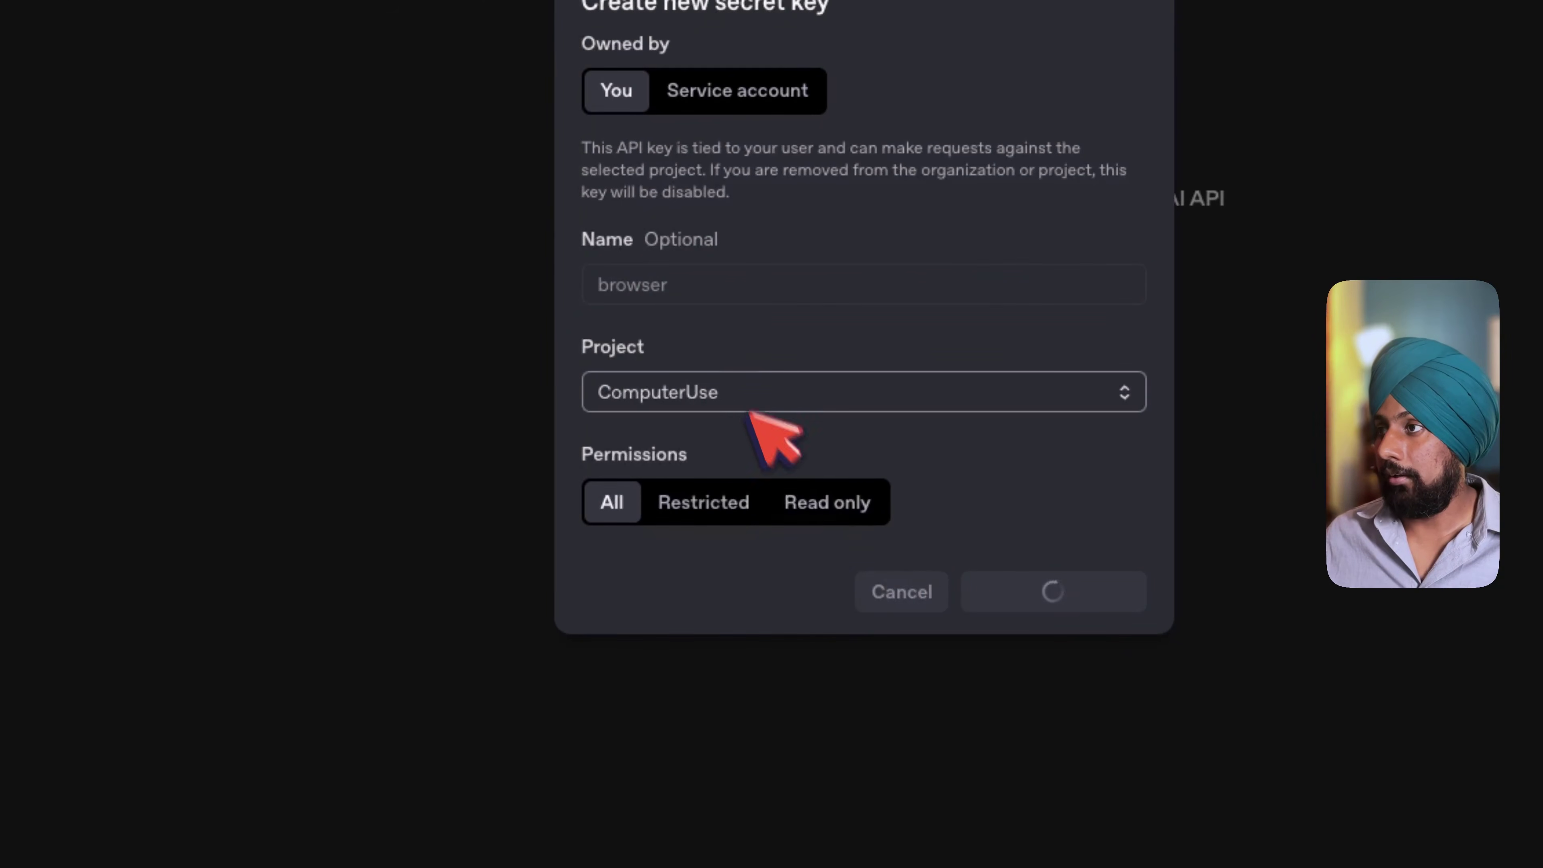
click(1069, 329)
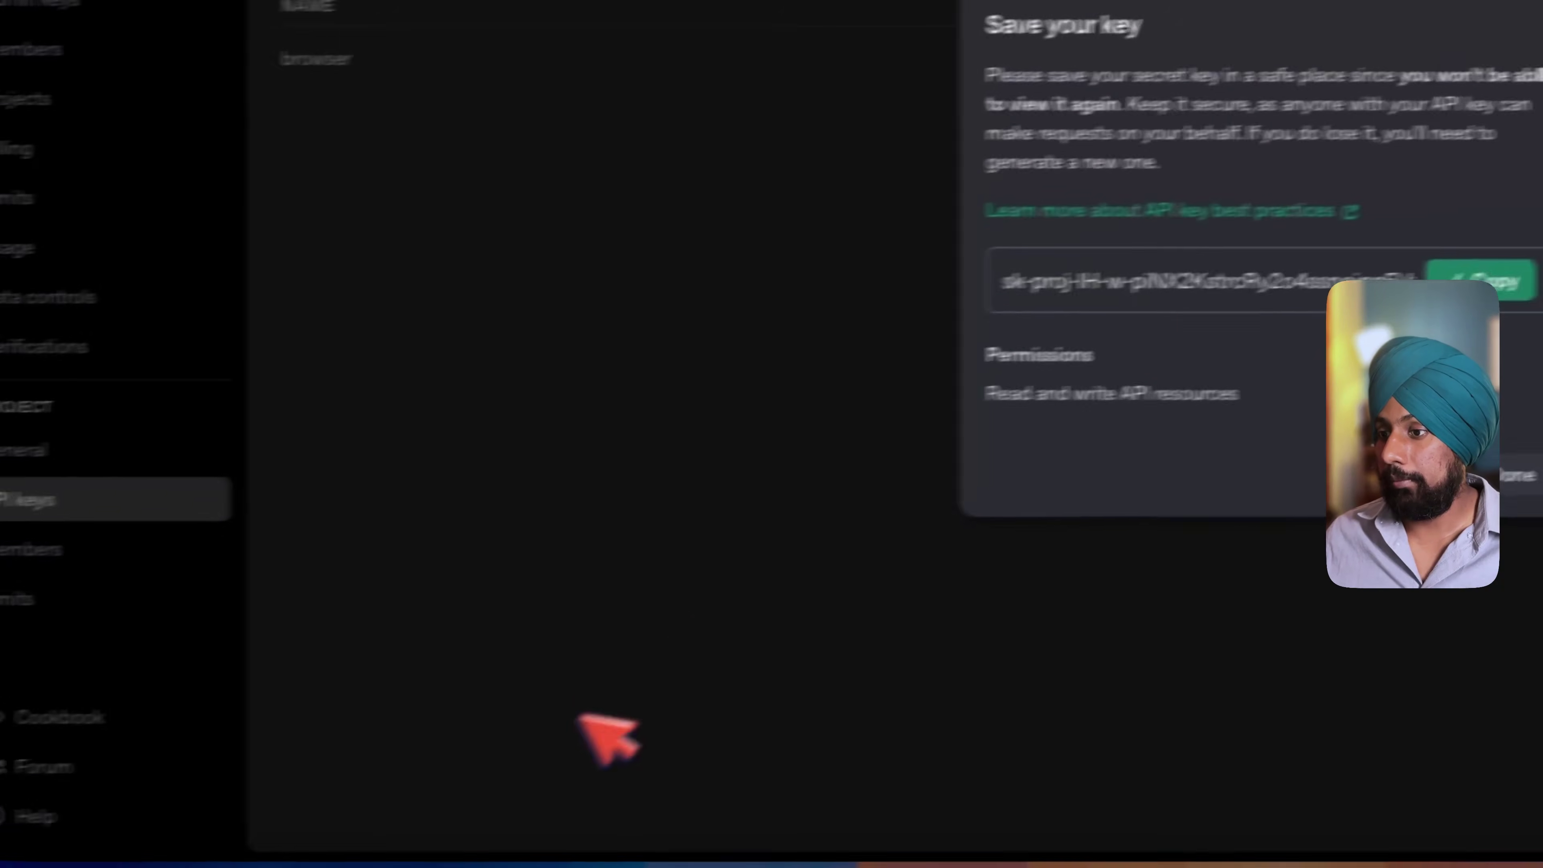
click(709, 854)
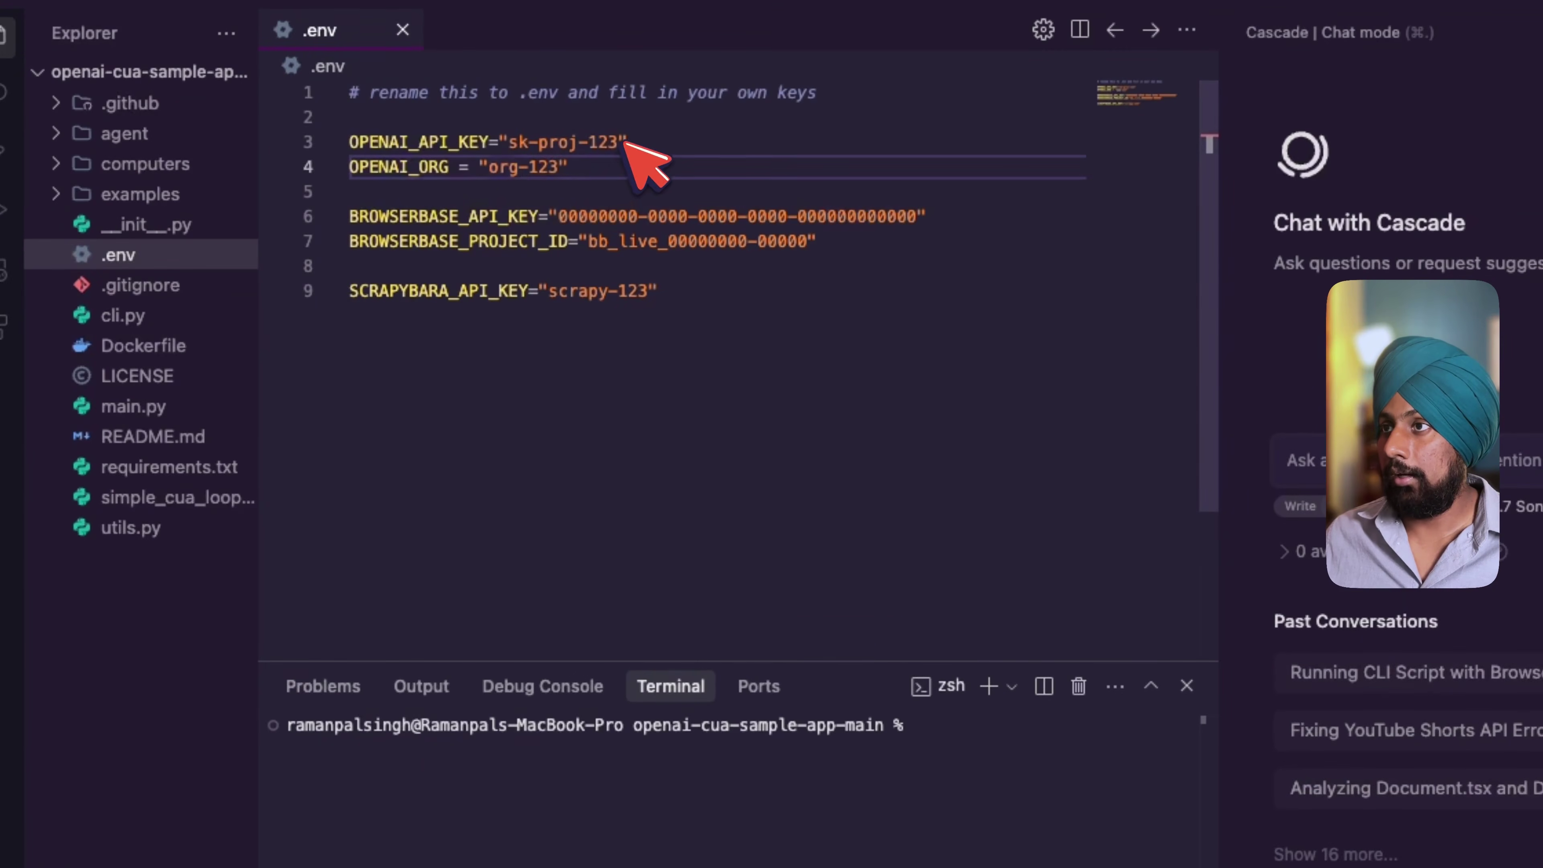
Replace the OPENAI_API_KEY placeholder in the .env file with the copied secret key, and save the file
drag(620, 142, 529, 142)
key(super+v)
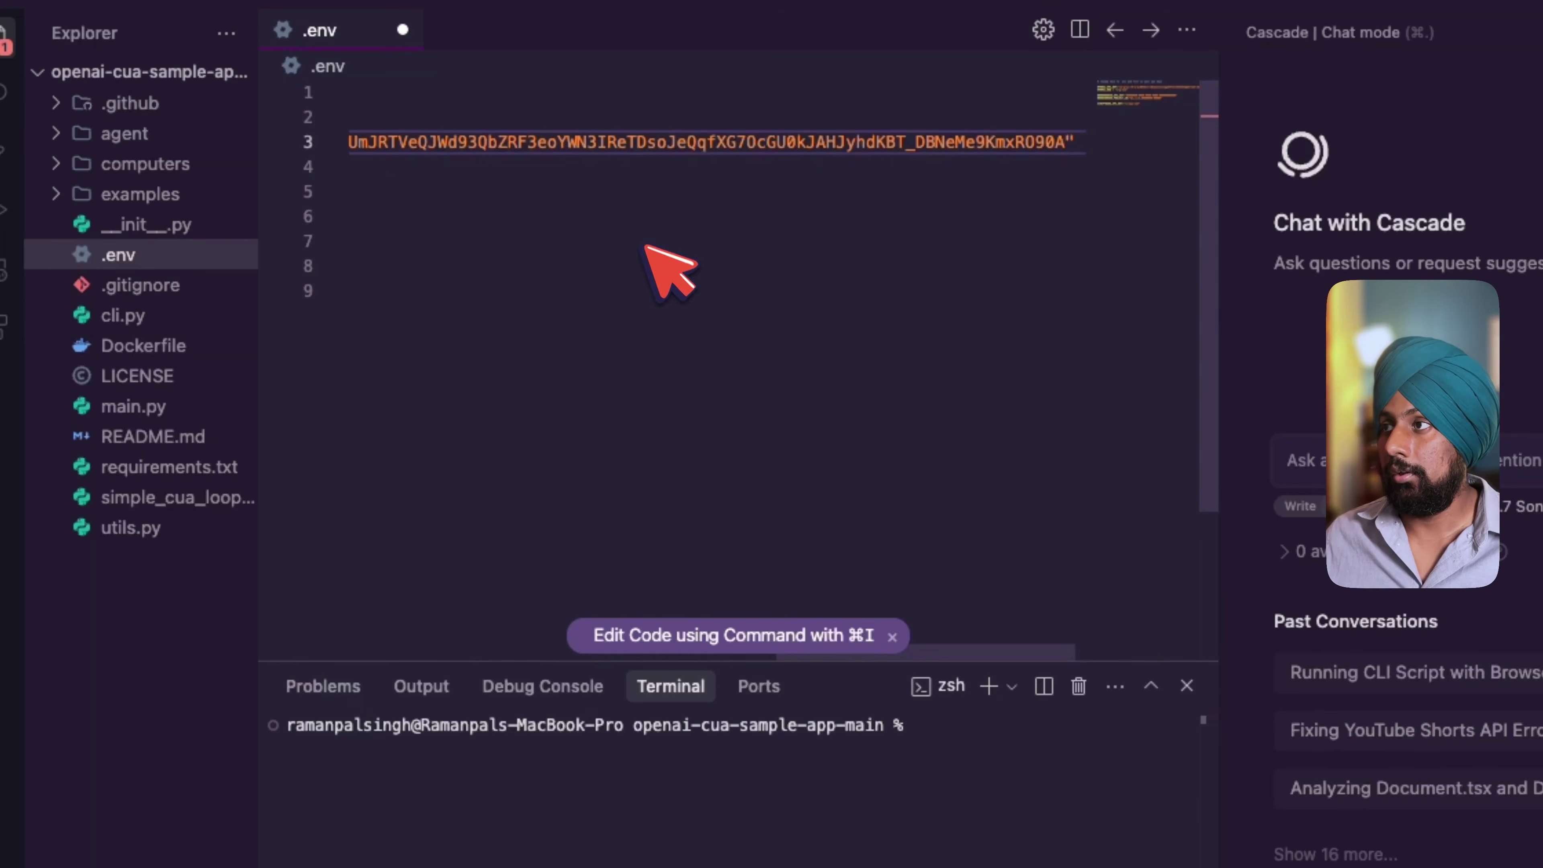
key(super+s)
scroll(891, 535, left, 10)
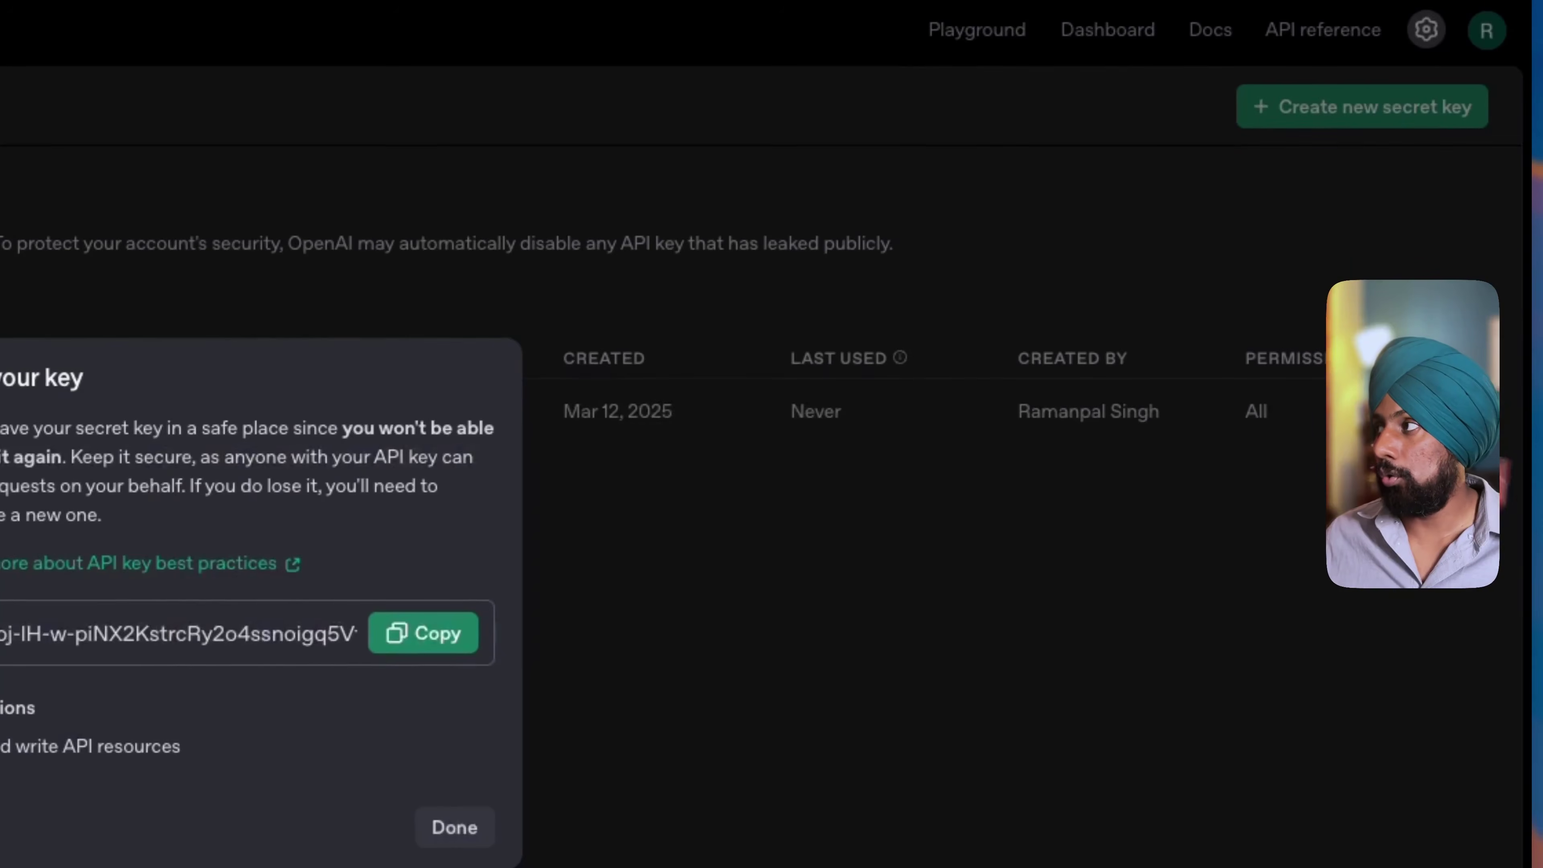
Copy the Organization ID from the OpenAI organization settings and replace the OPENAI_ORG placeholder in the .env file with it
click(580, 649)
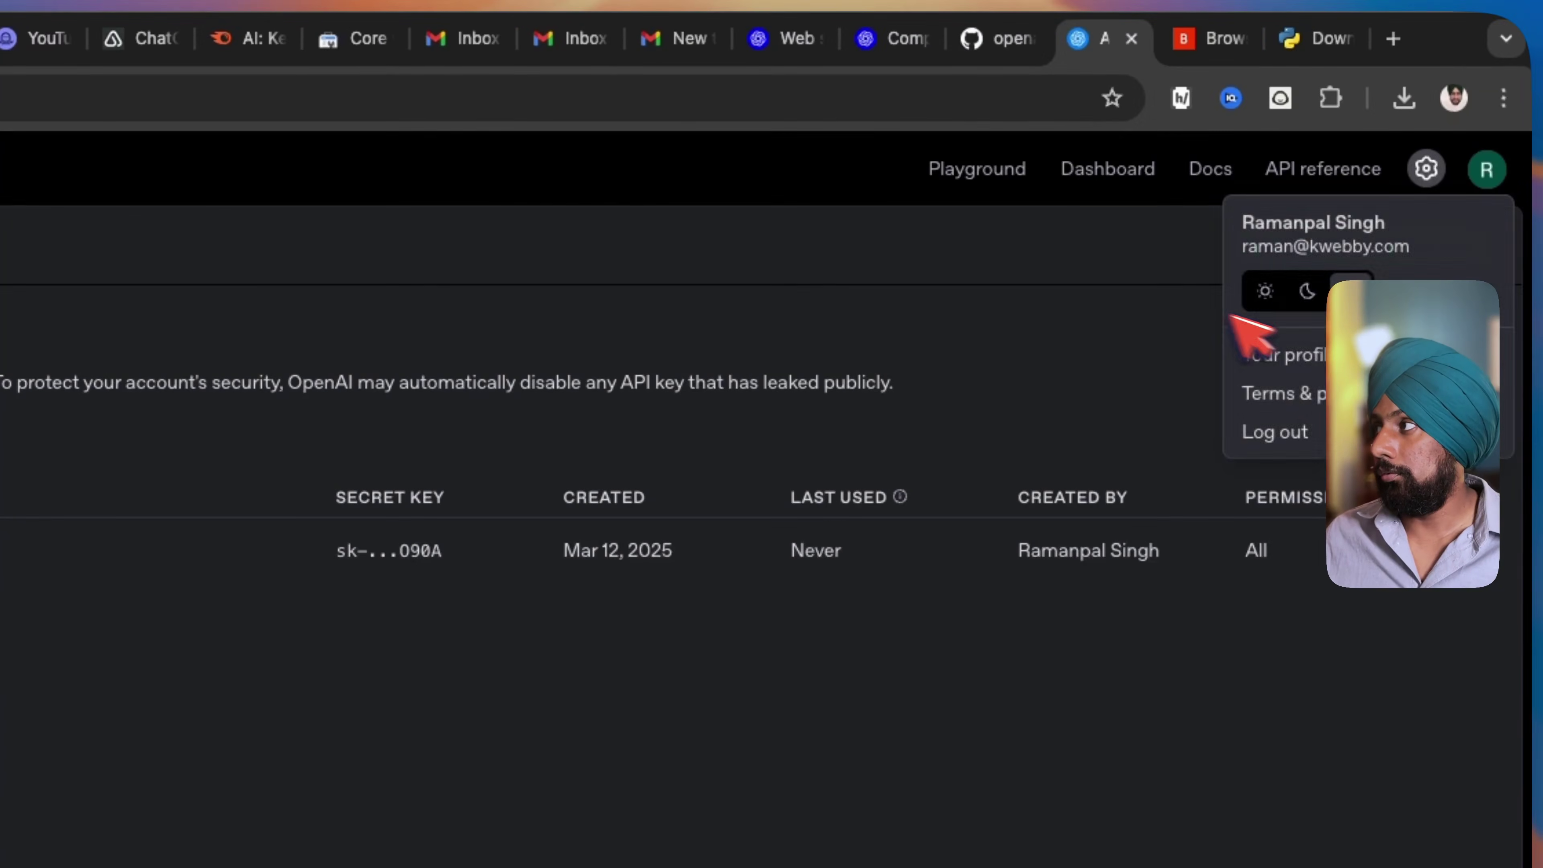
click(1425, 169)
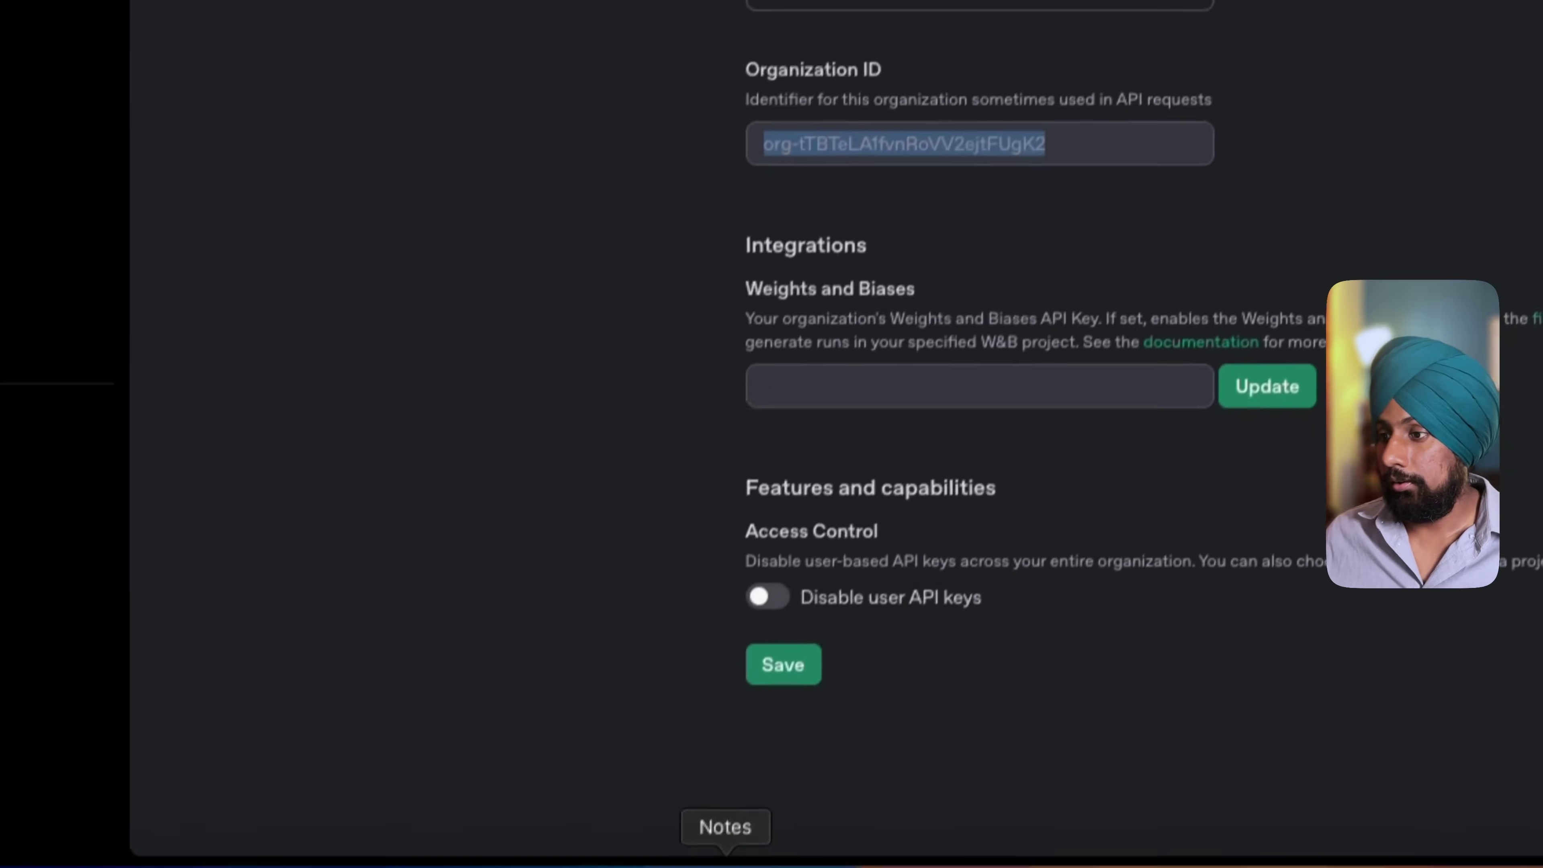
click(558, 863)
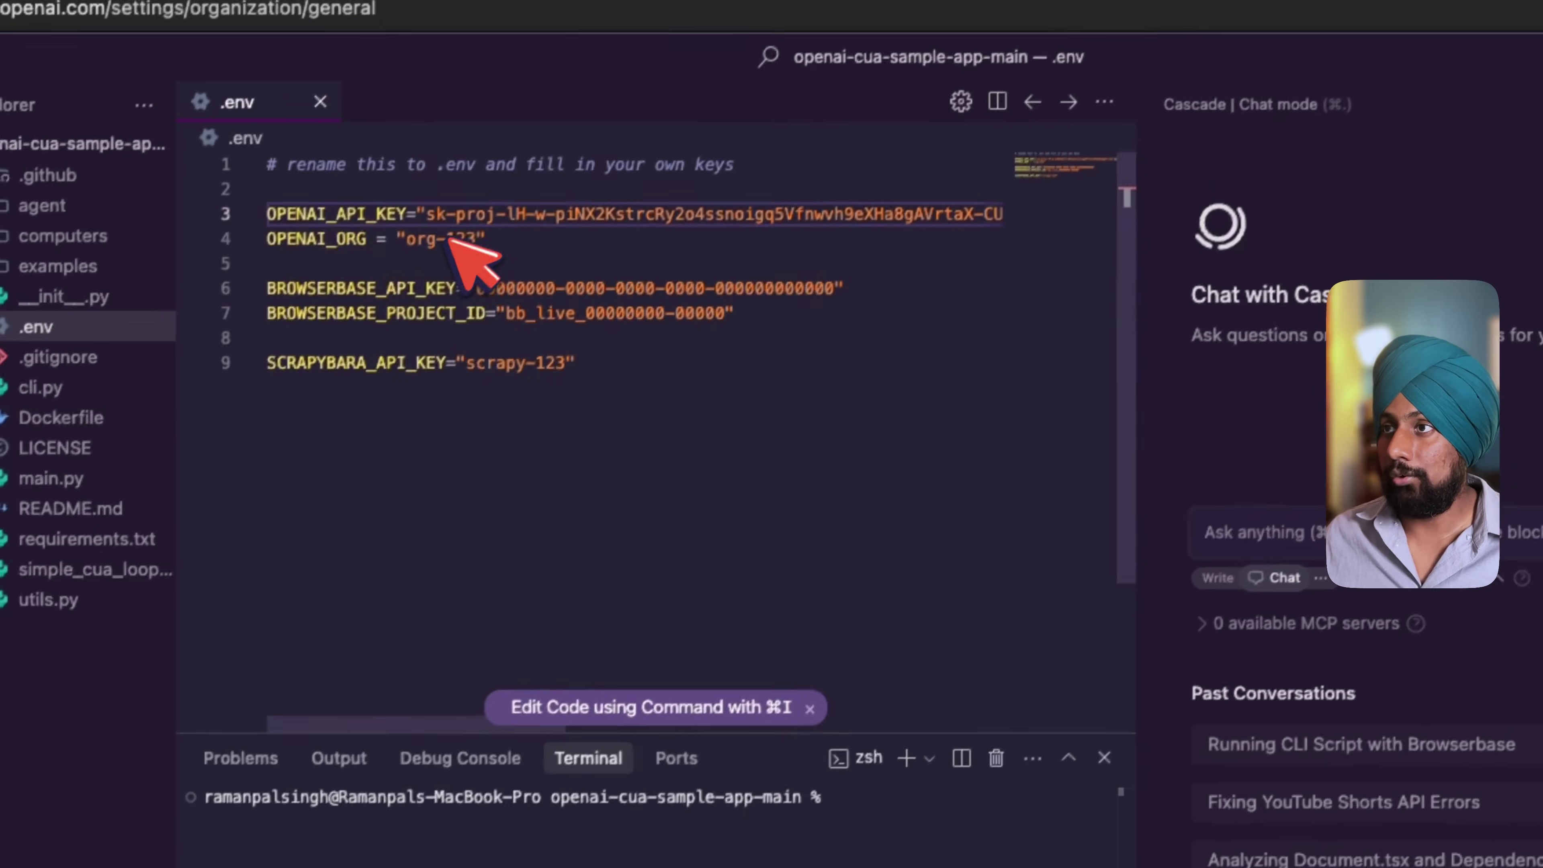
drag(476, 238, 474, 237)
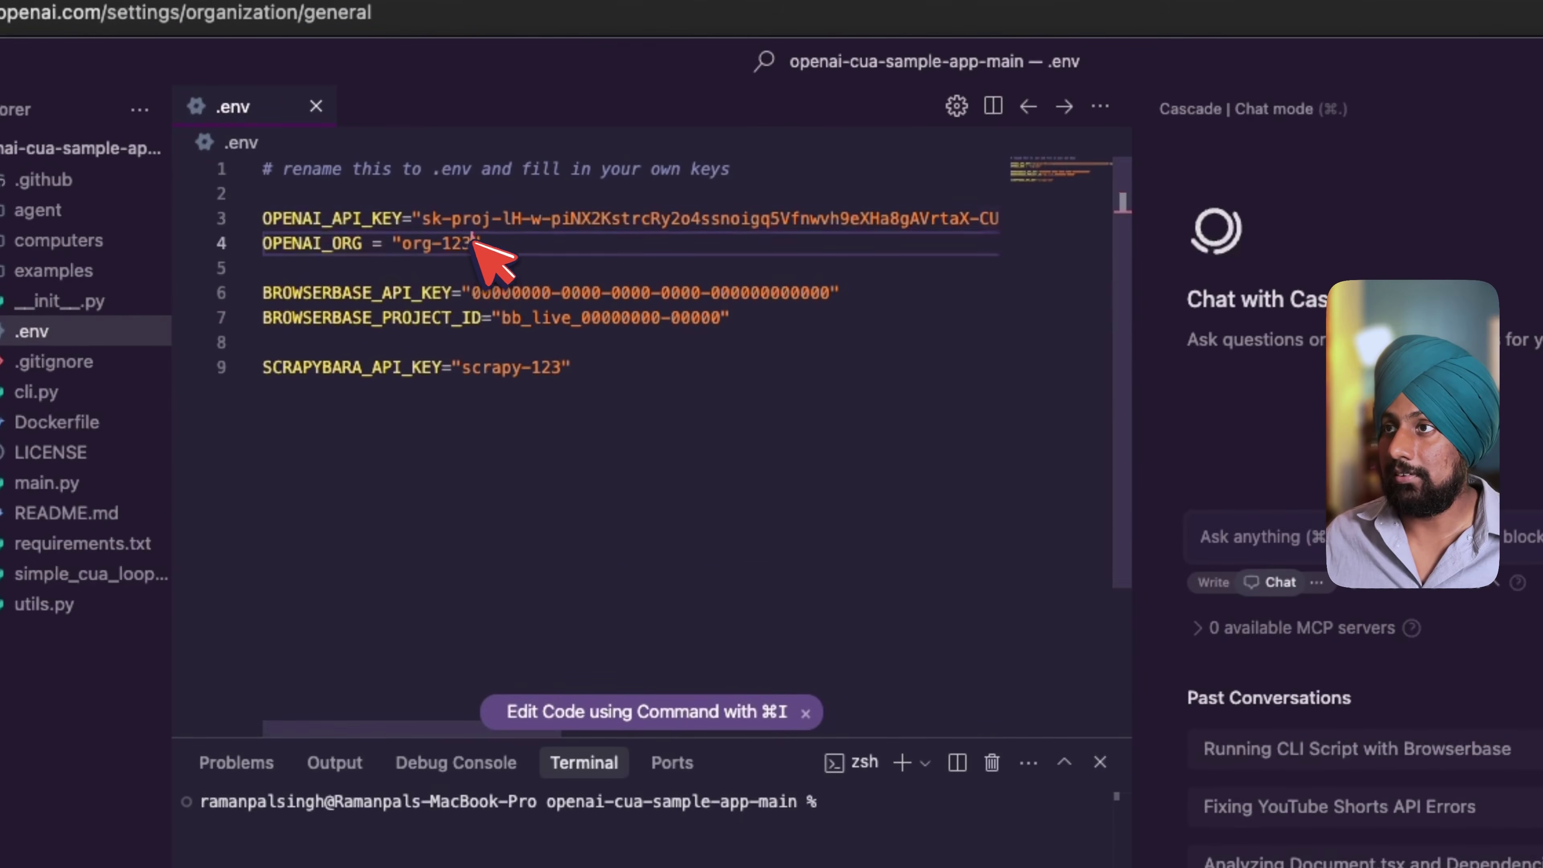
drag(473, 237, 406, 239)
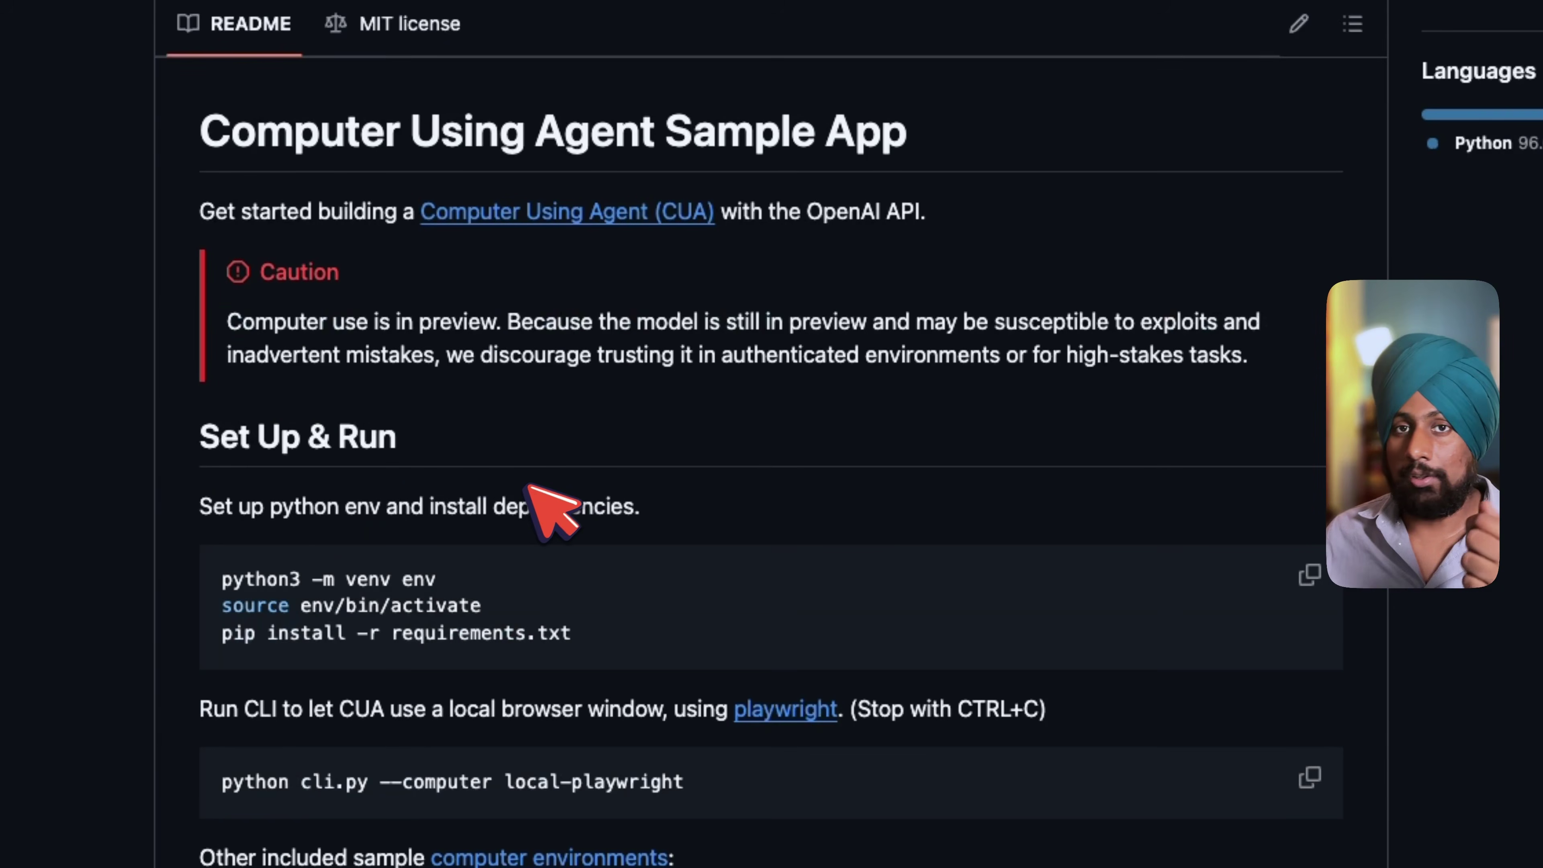
Copy the README's commands for creating the Python environment and installing requirements, and run them in a new Windsurf terminal
scroll(527, 484, down, 2)
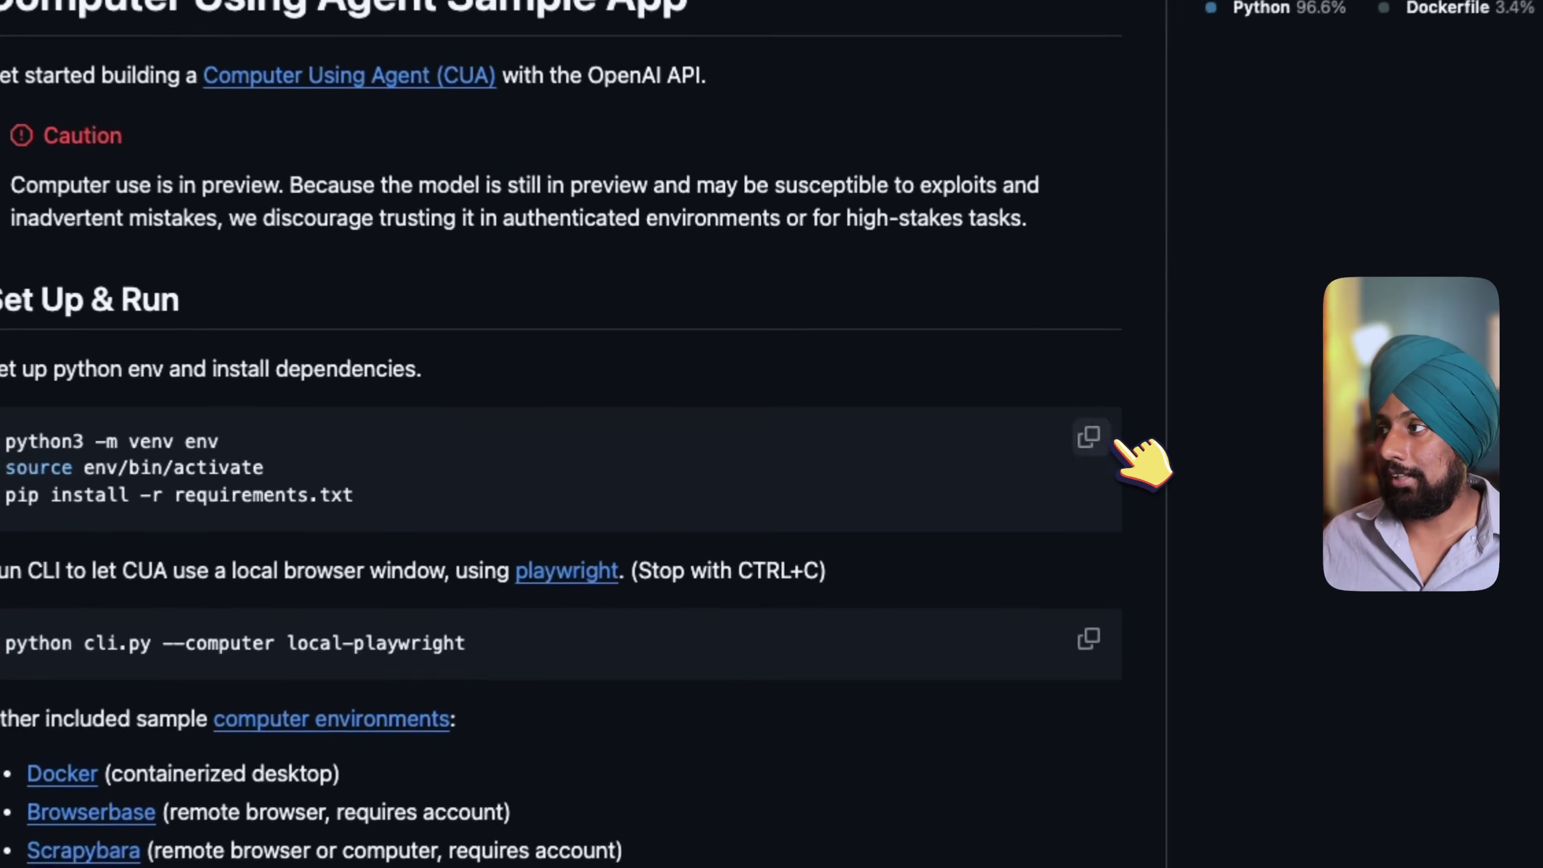
click(948, 429)
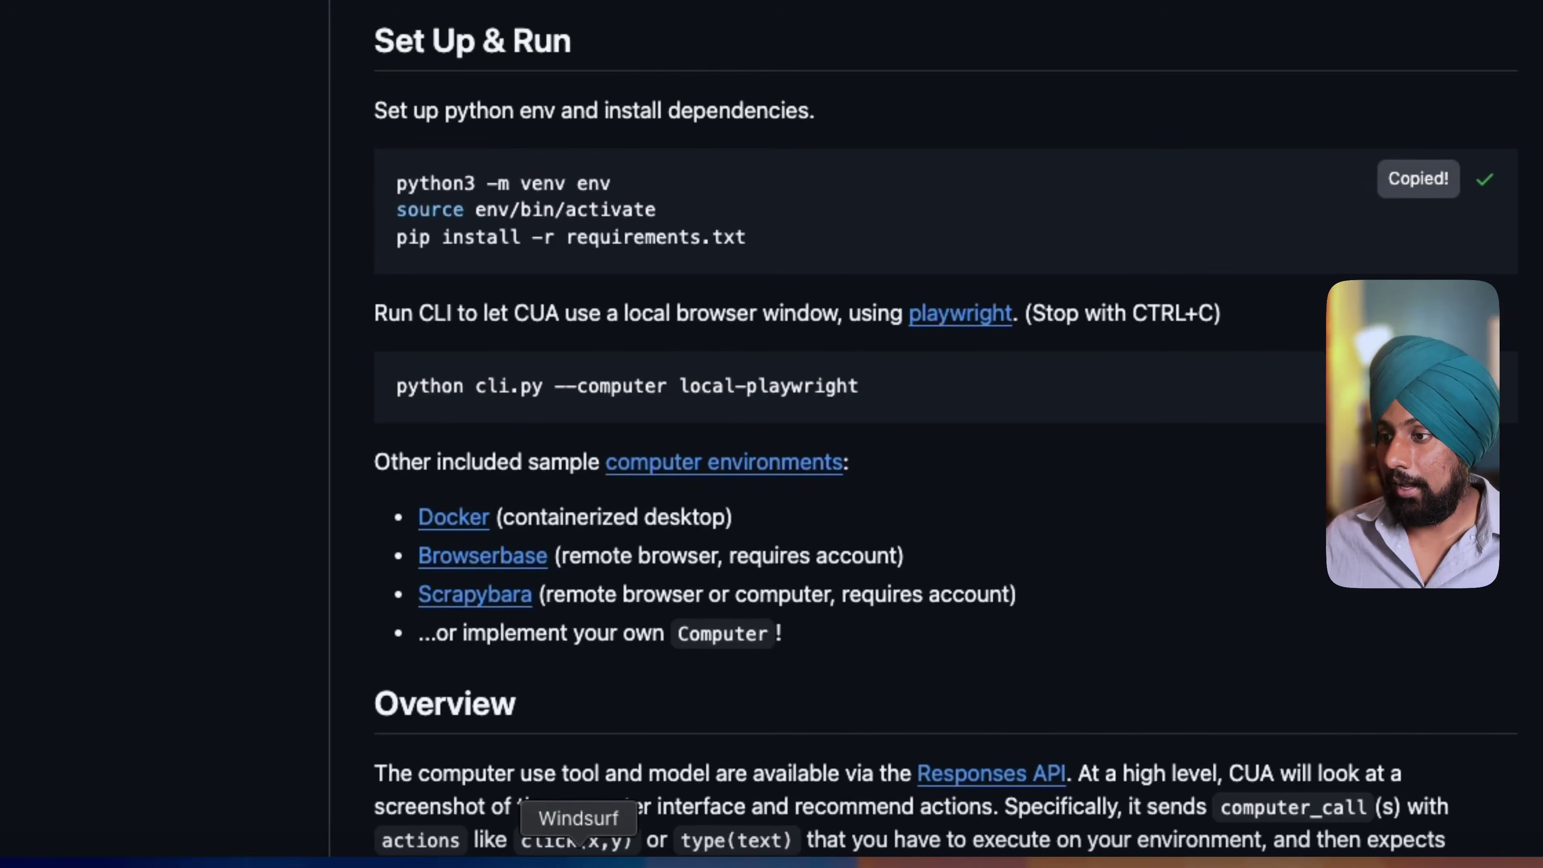
click(579, 862)
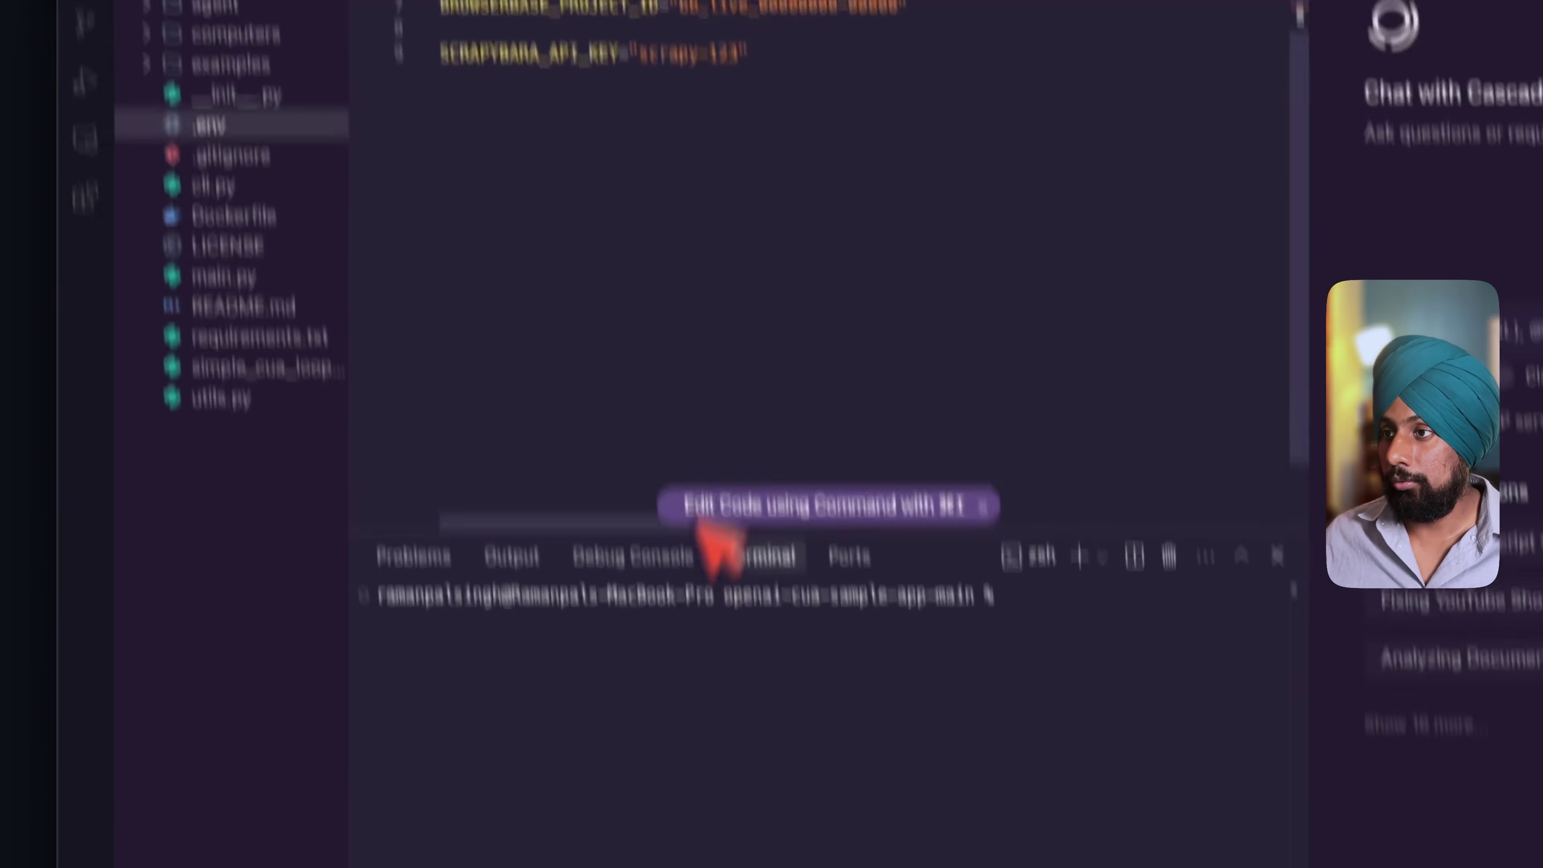
click(541, 2)
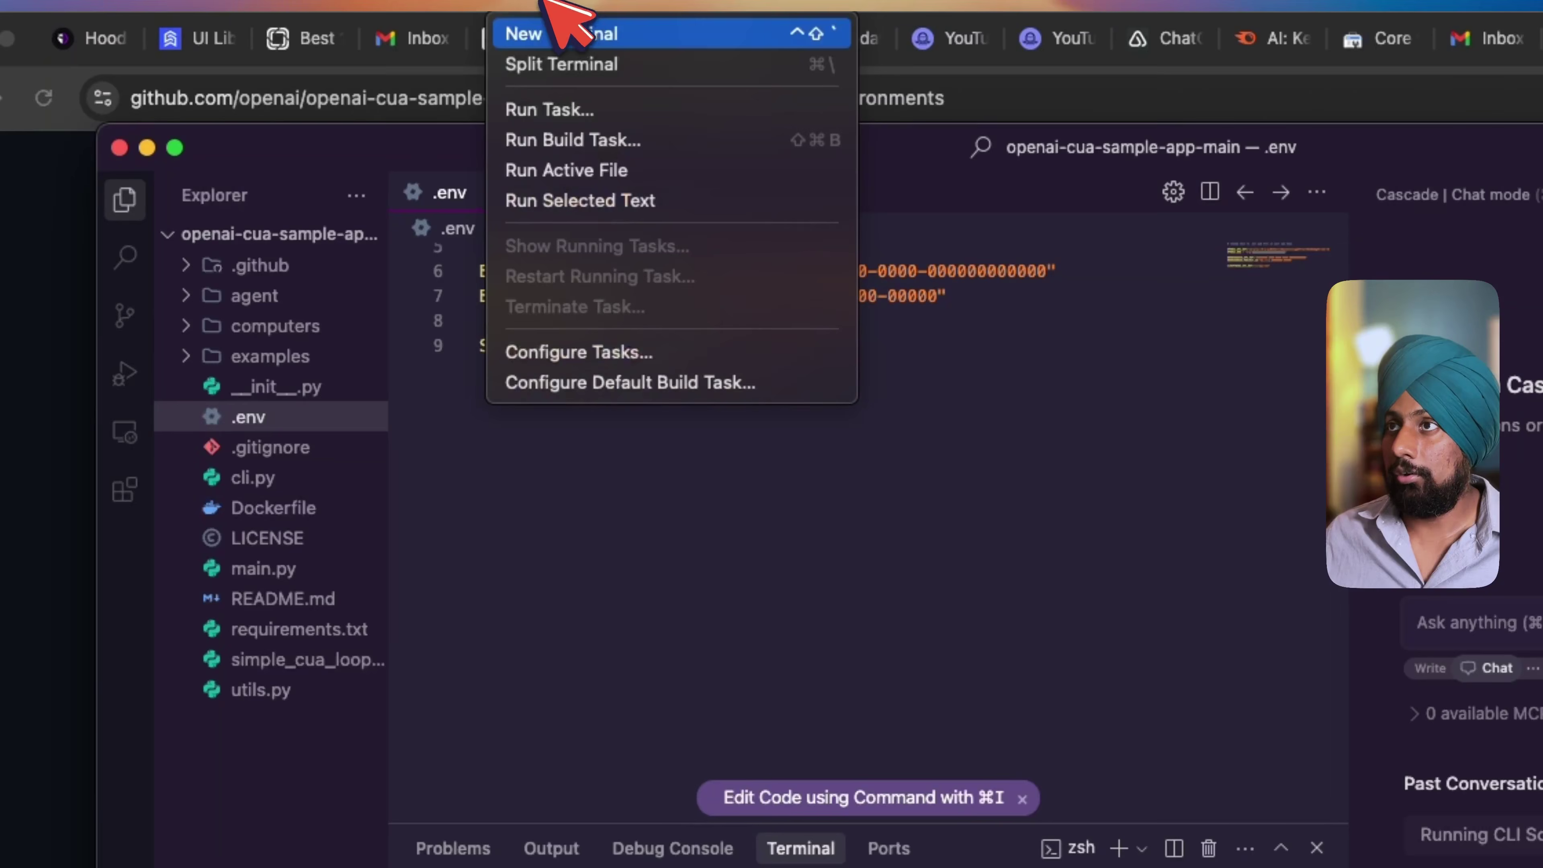
click(561, 32)
key(super+v)
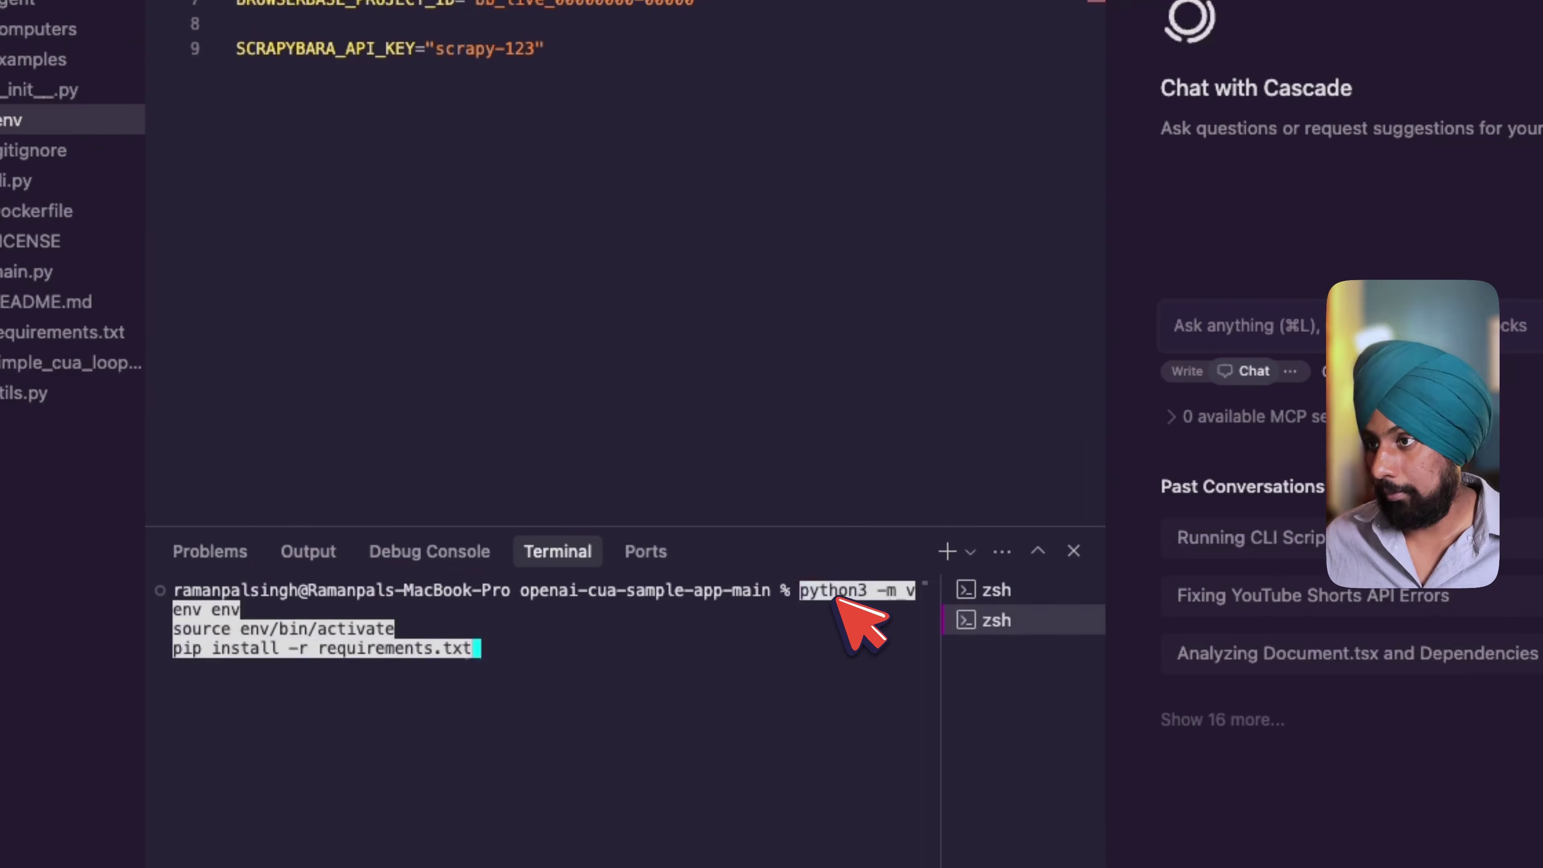
key(Return)
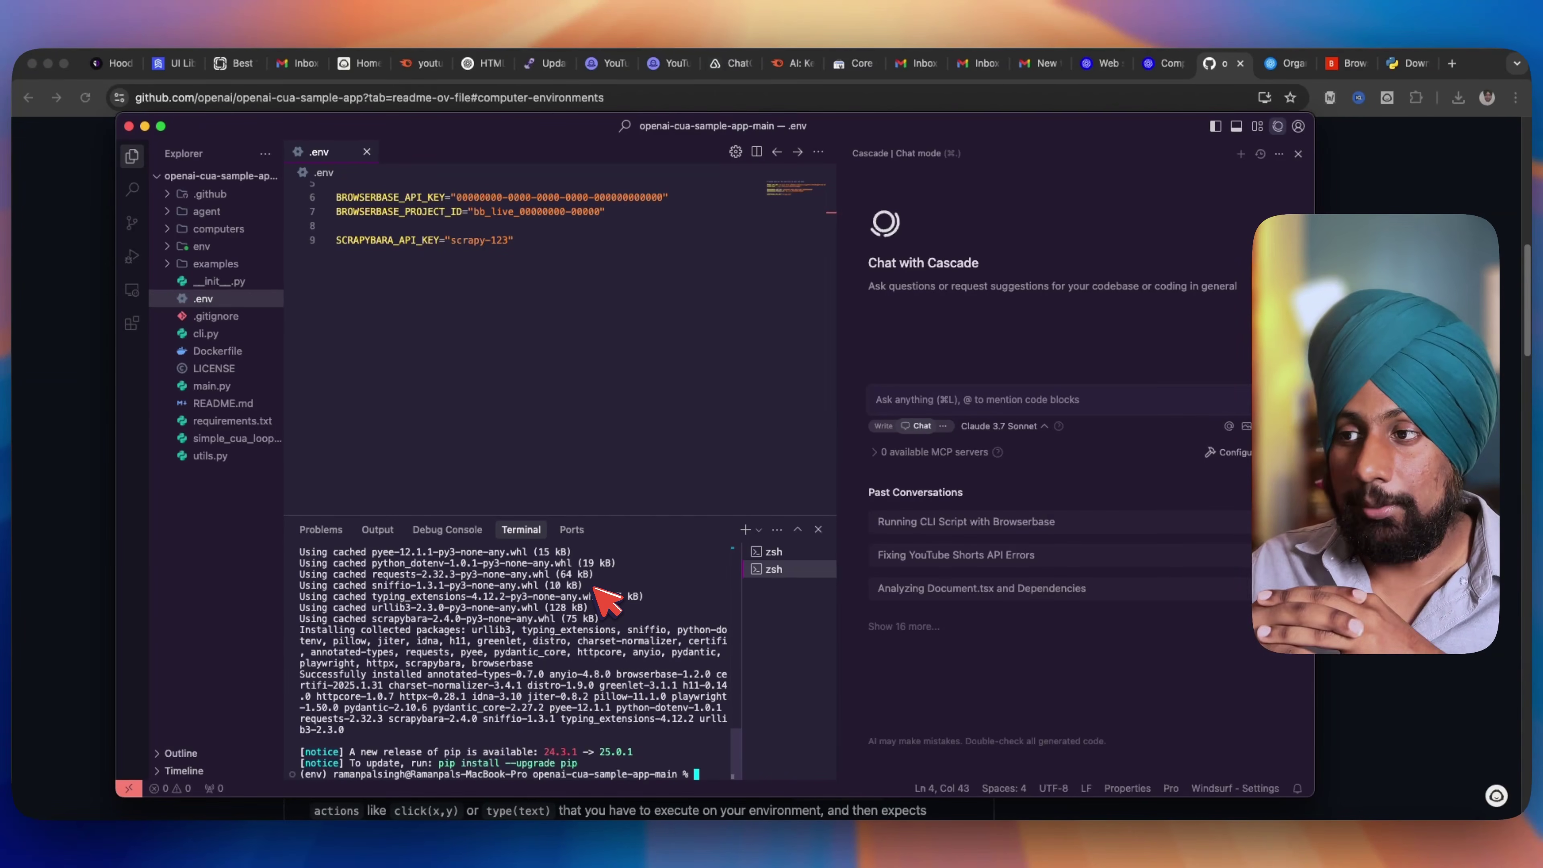
Copy the command python cli.py --computer local-playwright from the README's Set Up & Run section and run it in the terminal
scroll(461, 654, up, 10)
scroll(451, 655, down, 10)
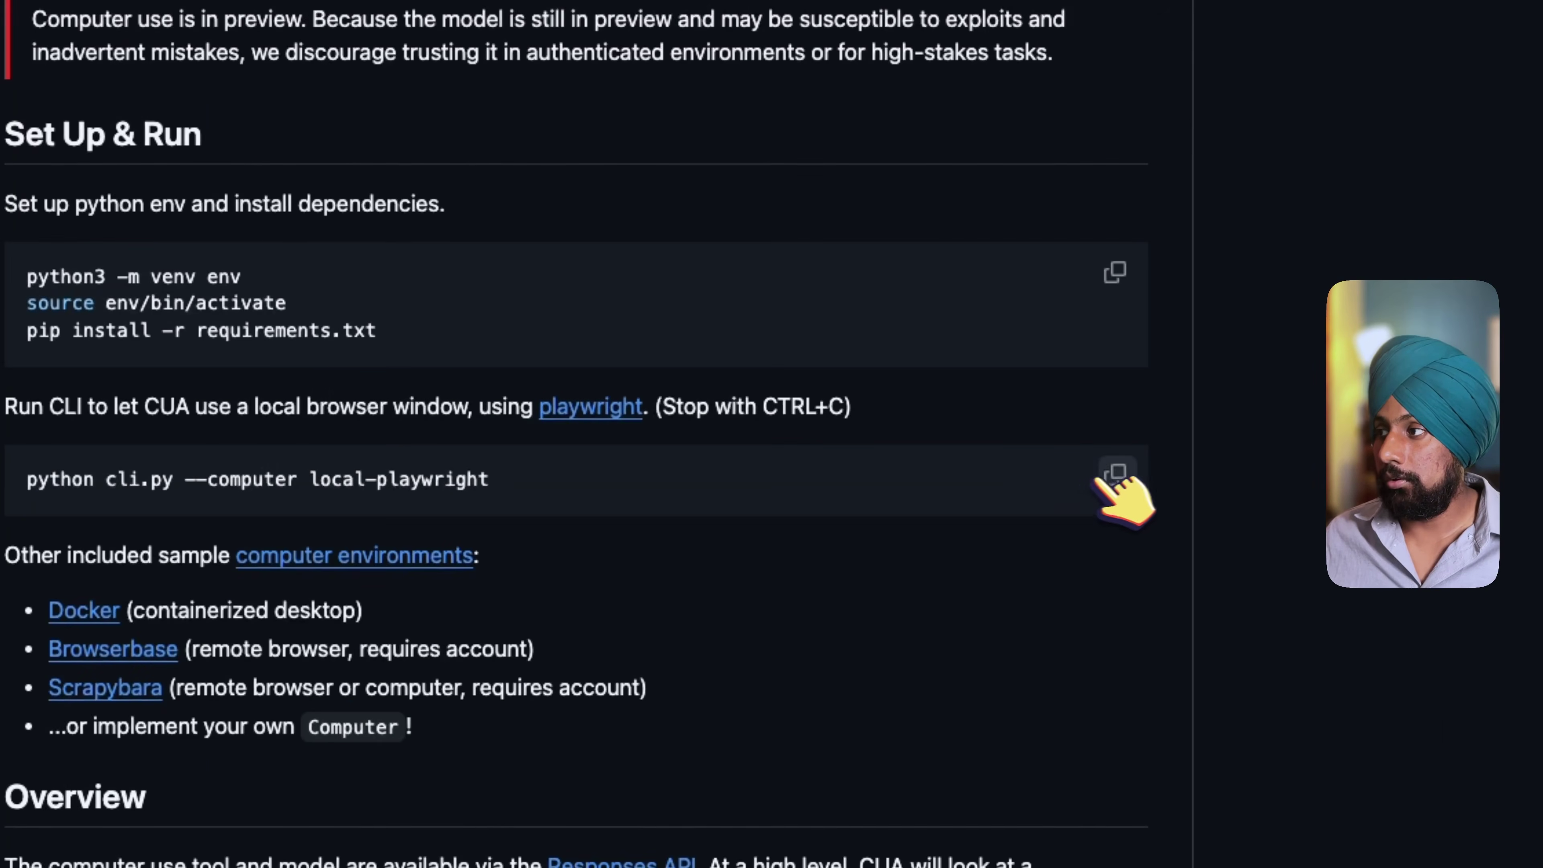
click(1117, 475)
drag(507, 483, 6, 477)
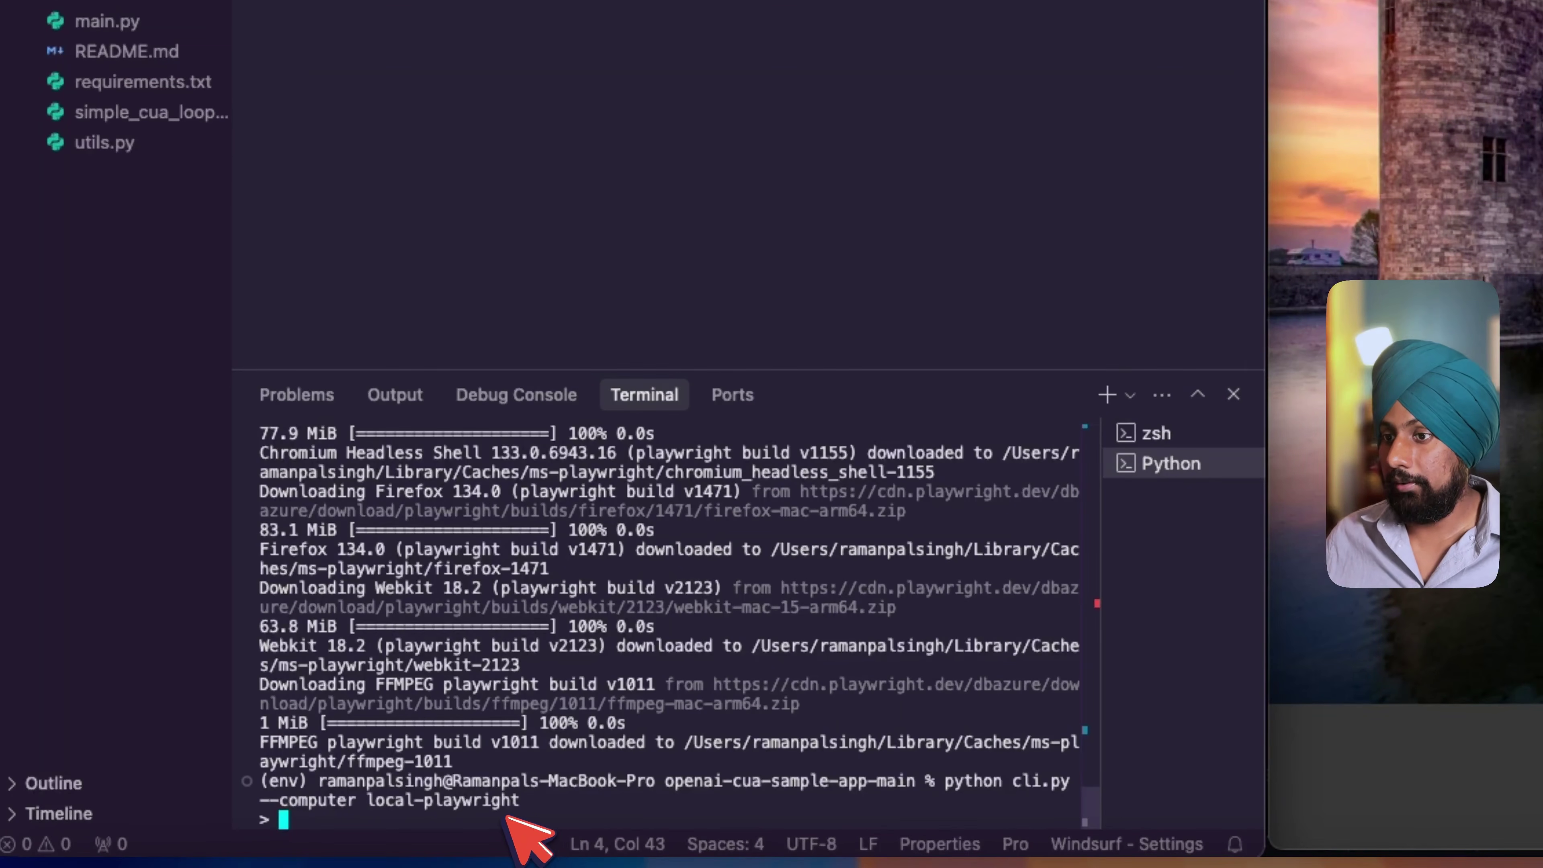
Open the Billing overview in the OpenAI organization settings and refresh it to check the credit balance
click(473, 862)
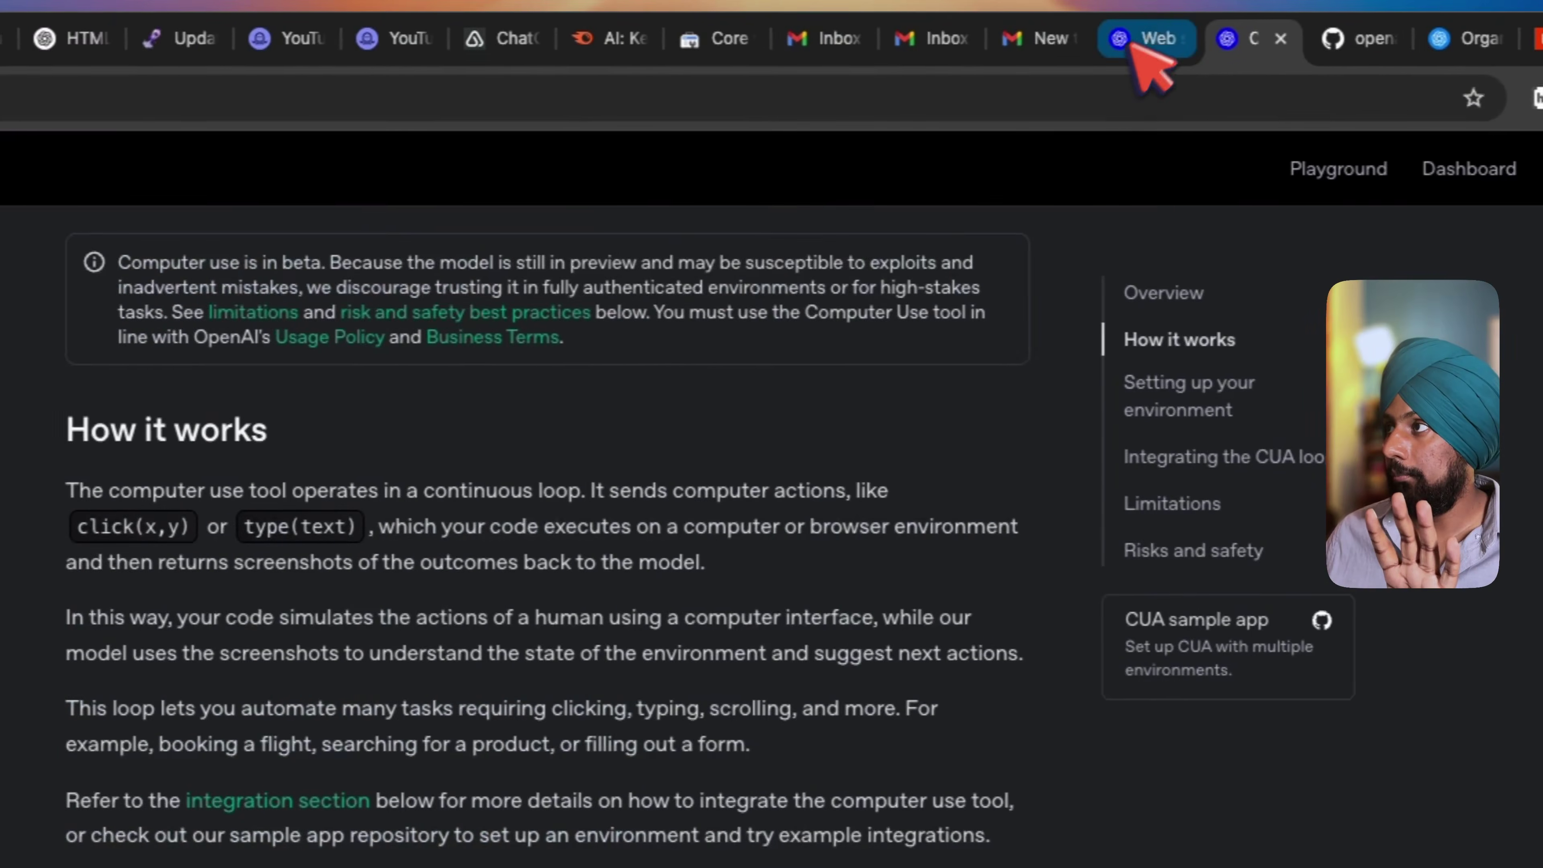
click(1133, 47)
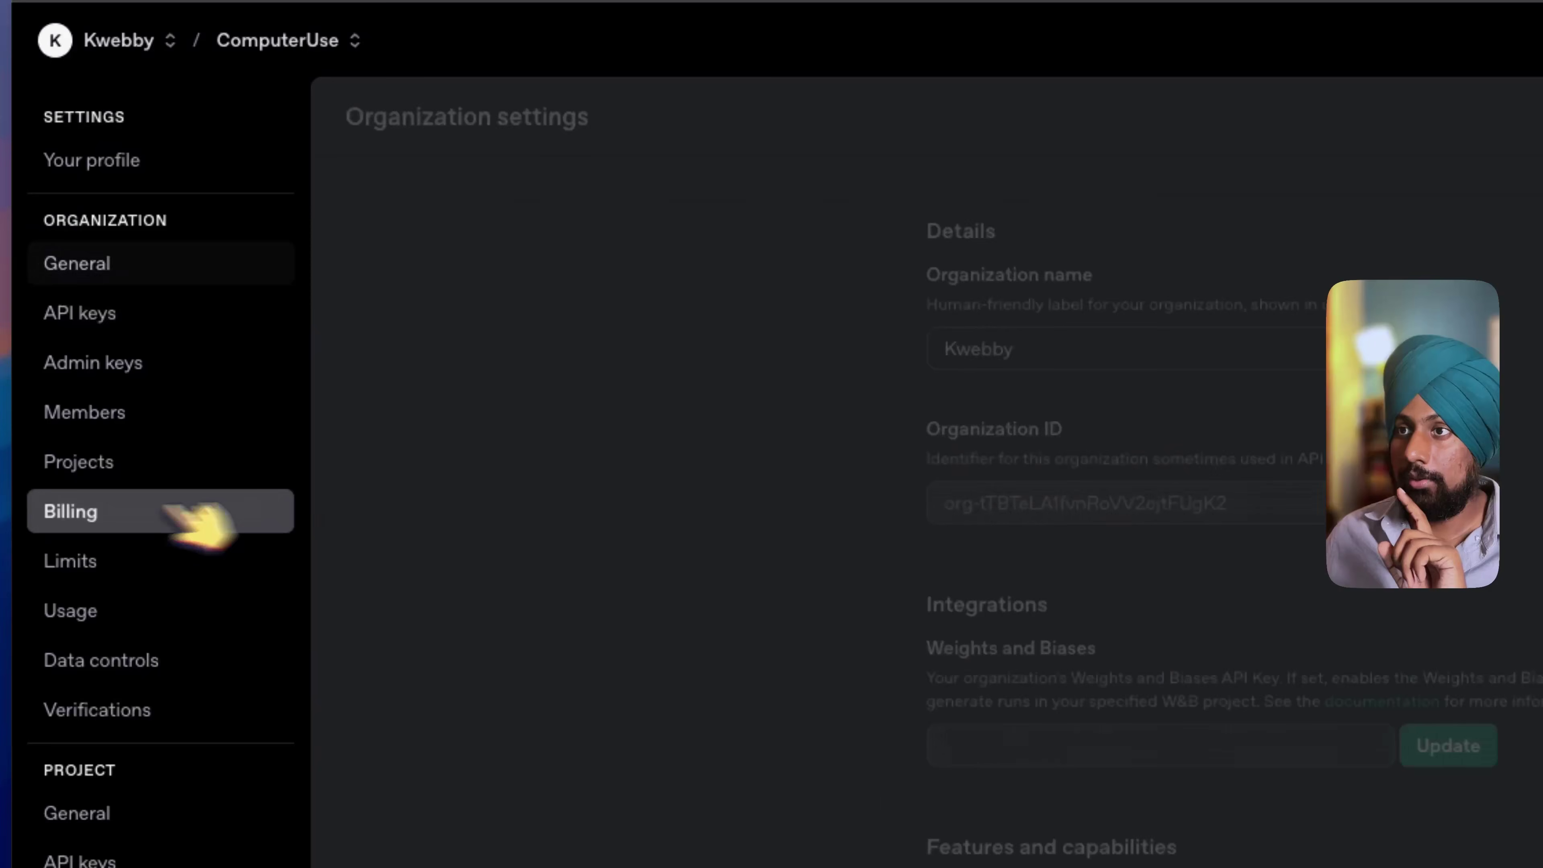
click(182, 514)
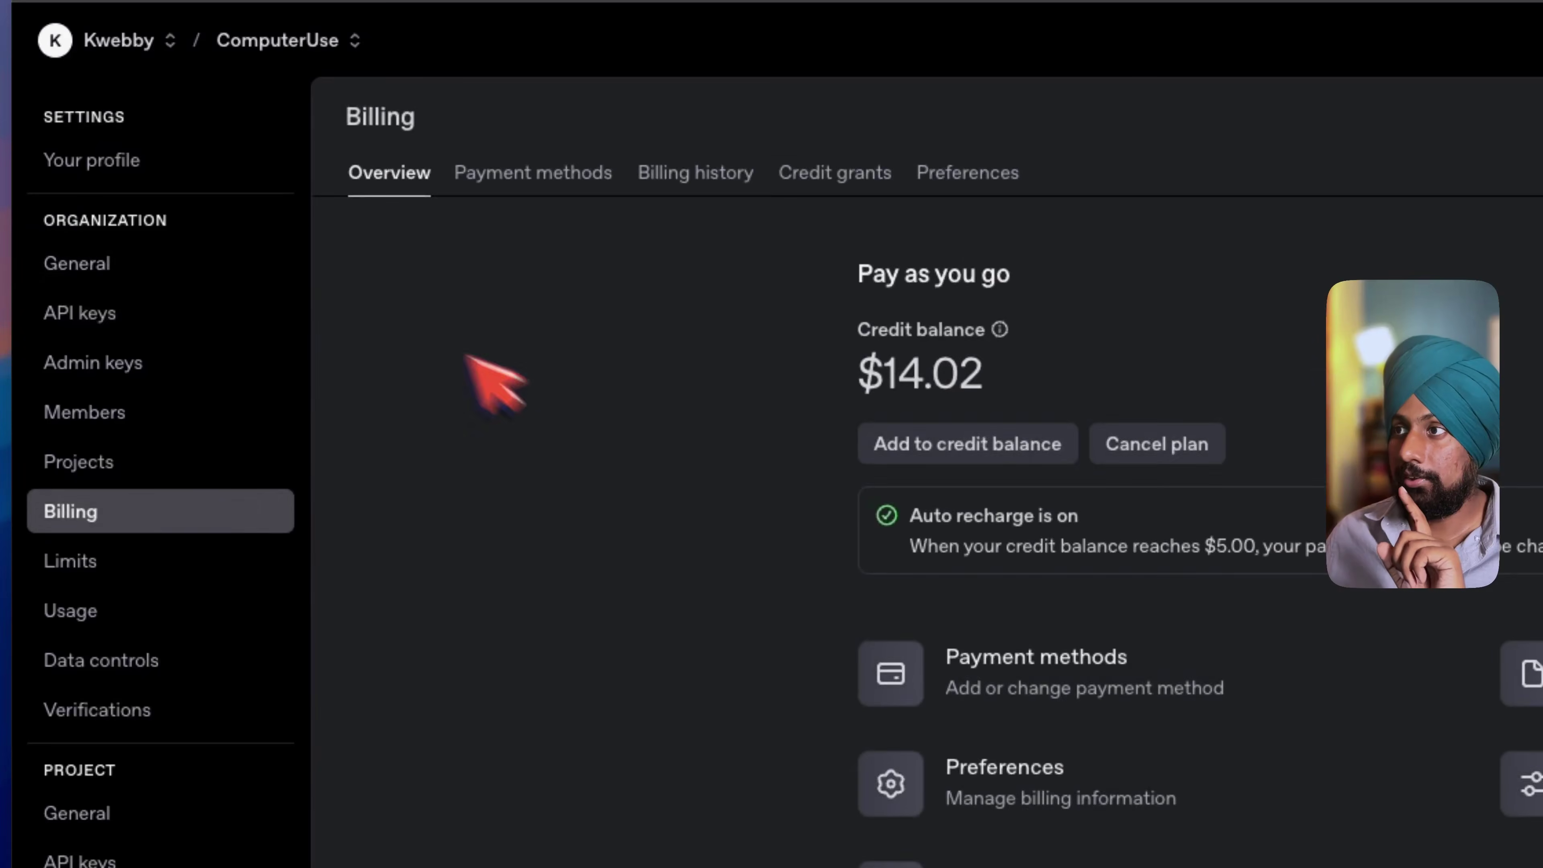
click(139, 96)
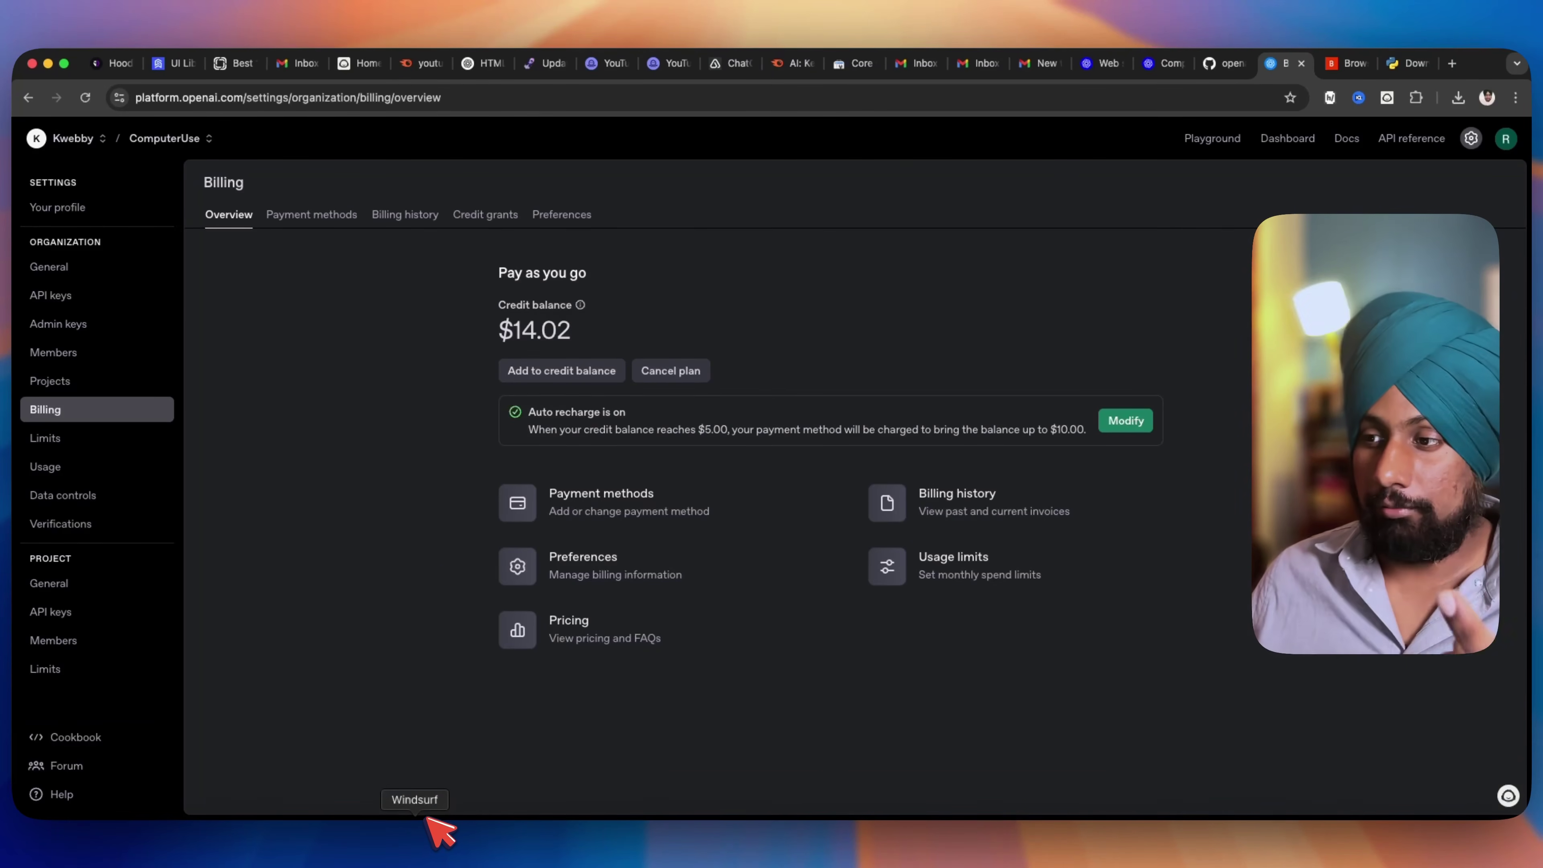
In Windsurf's terminal, submit the agent prompt "what was the score for bayern vs leverkusen ucl match last night and who scored."
click(446, 828)
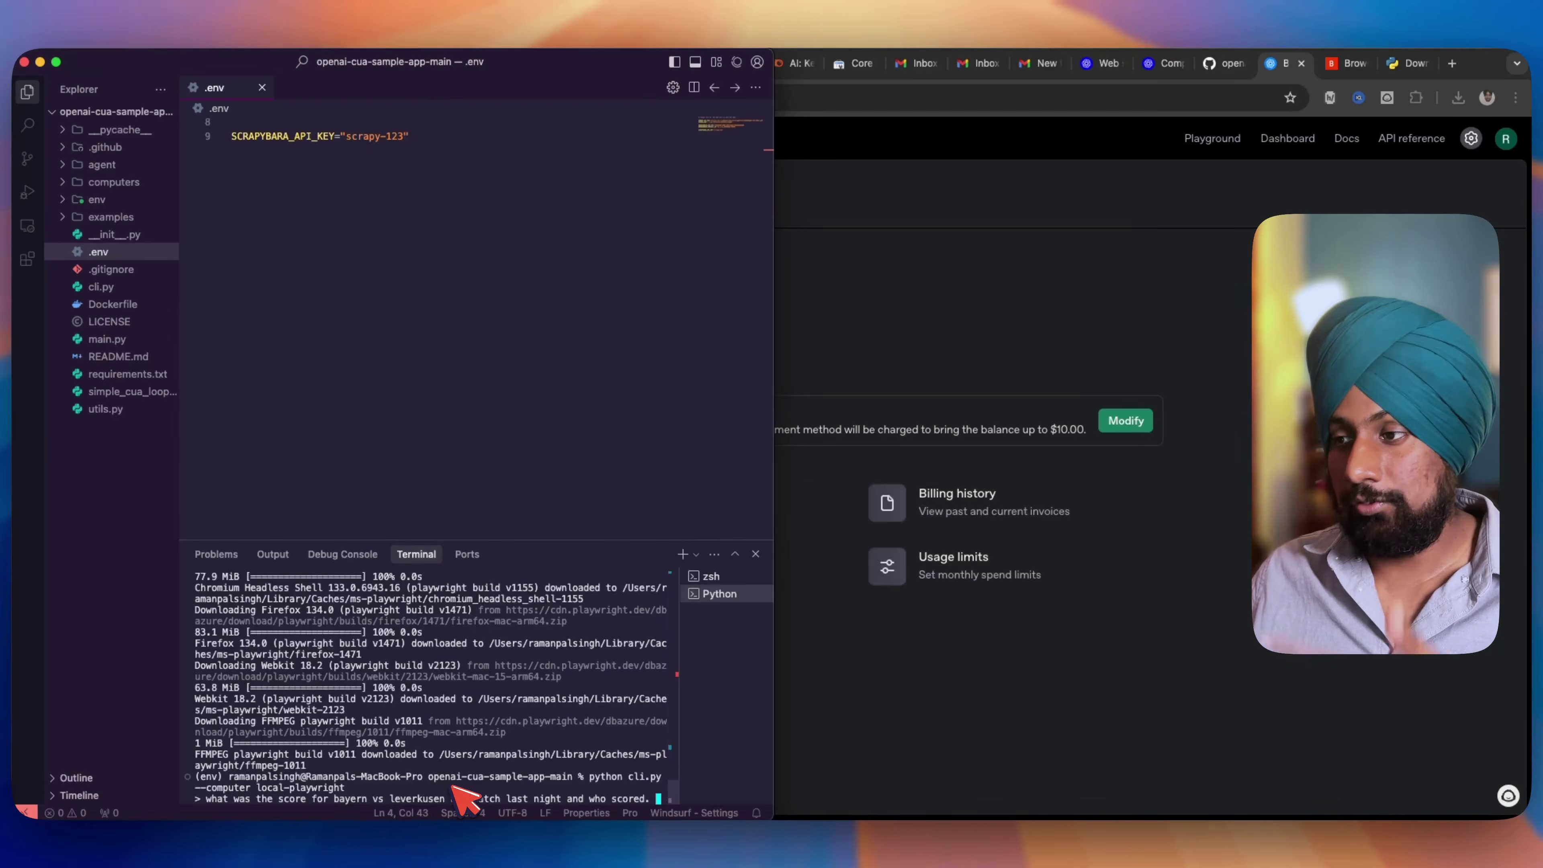
key(Return)
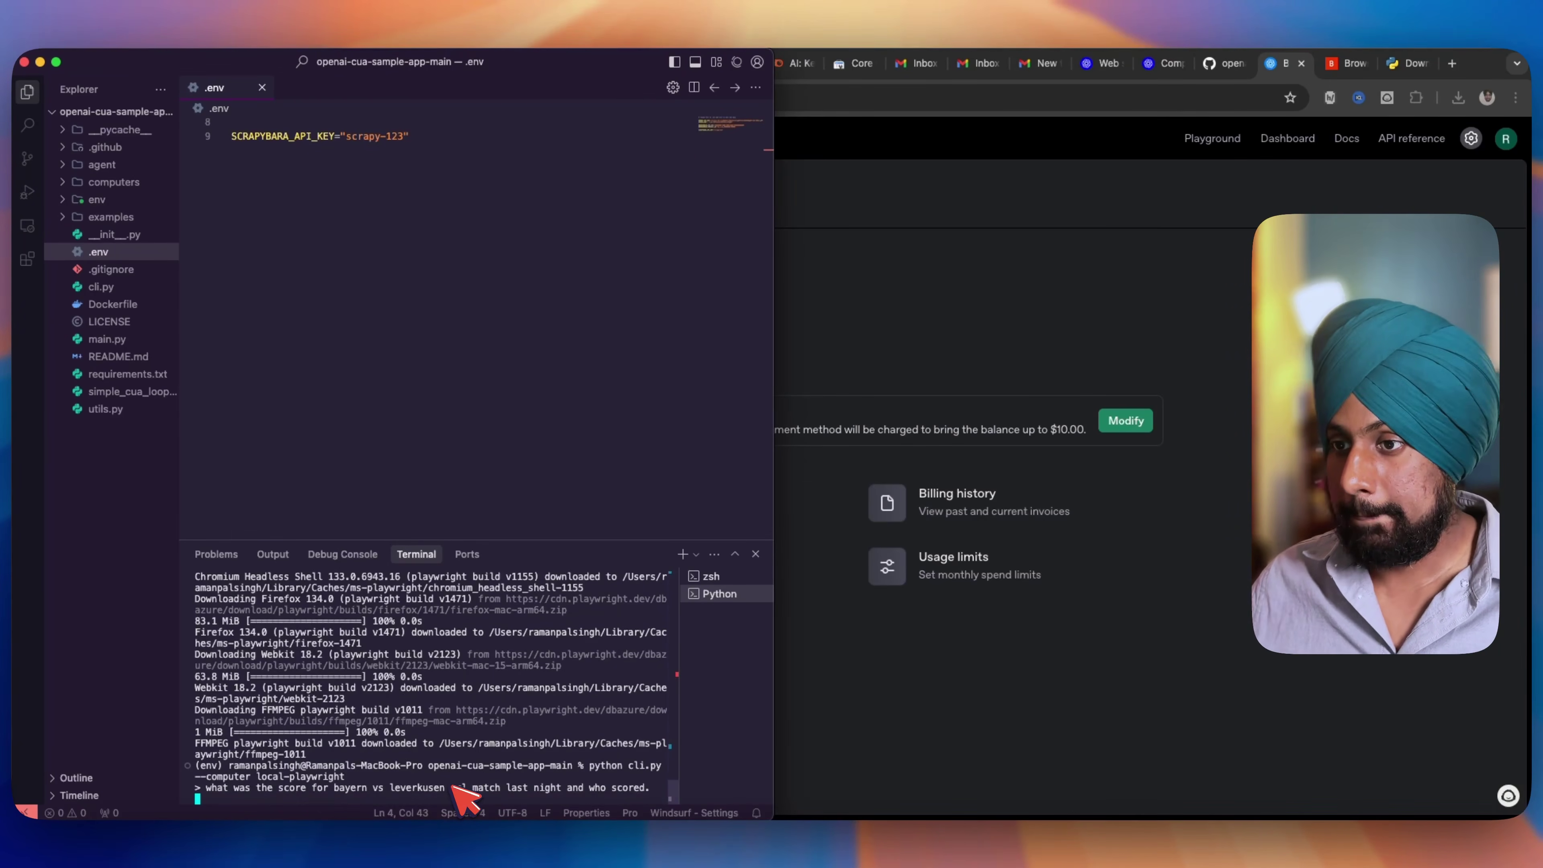
scroll(662, 337, up, 3)
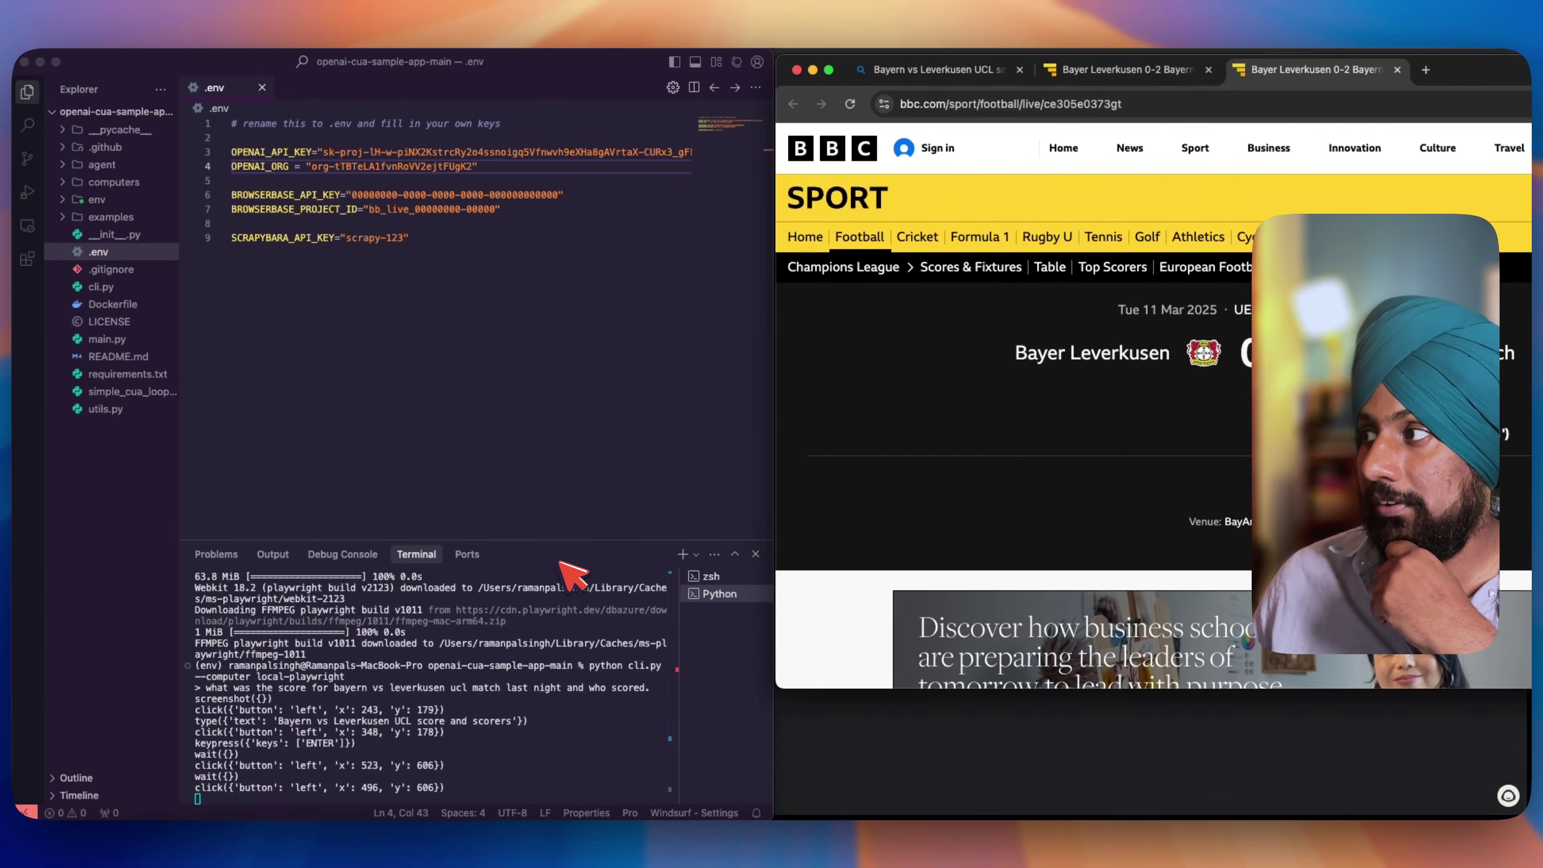
Start a timer through the system search while the agent works on its task
key(super+space)
text(timer)
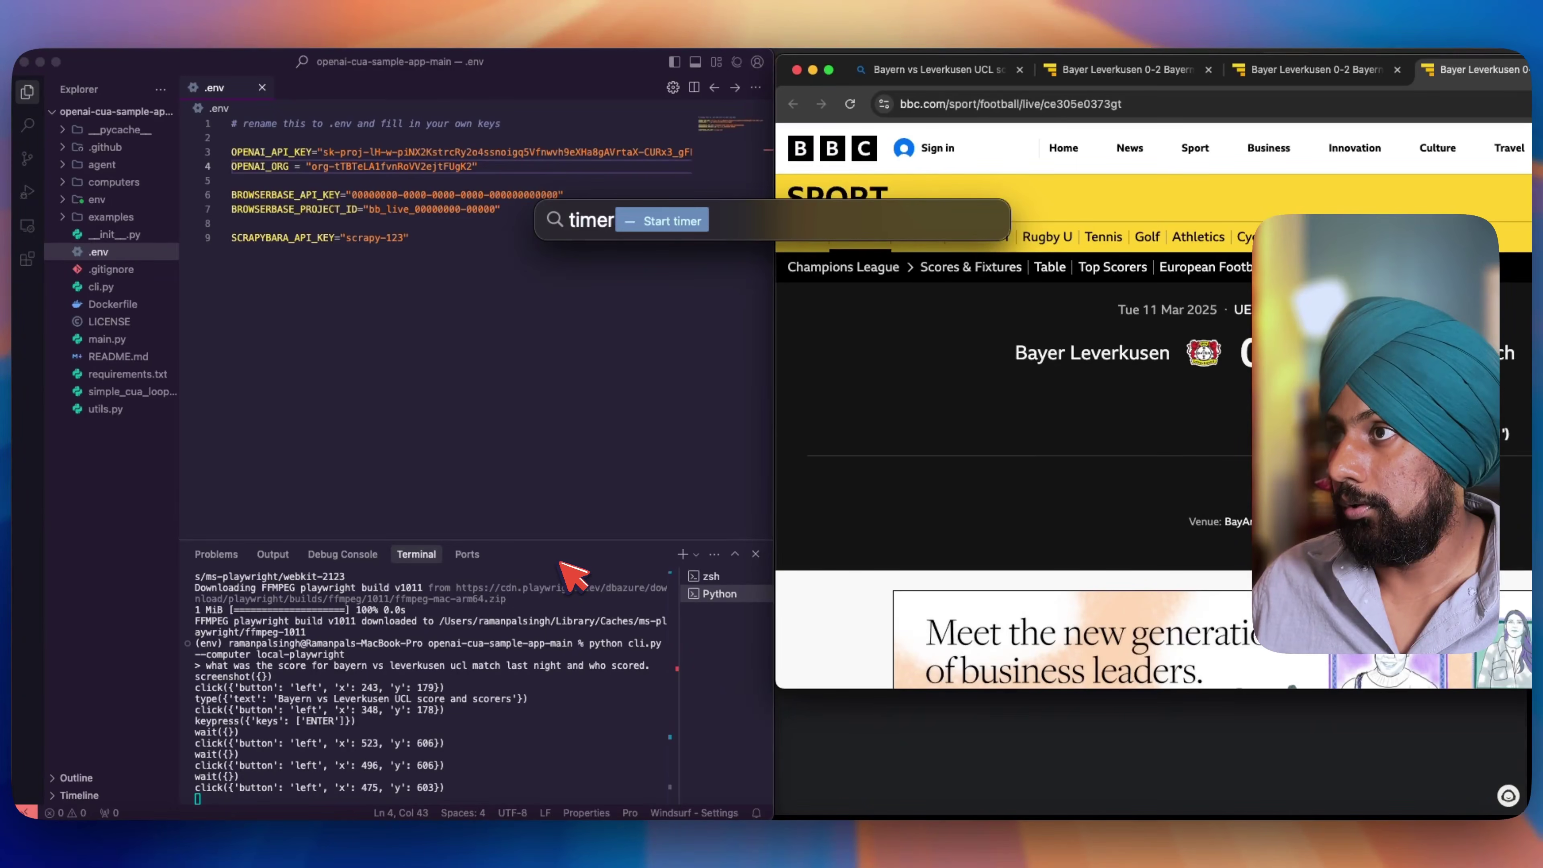
key(Return)
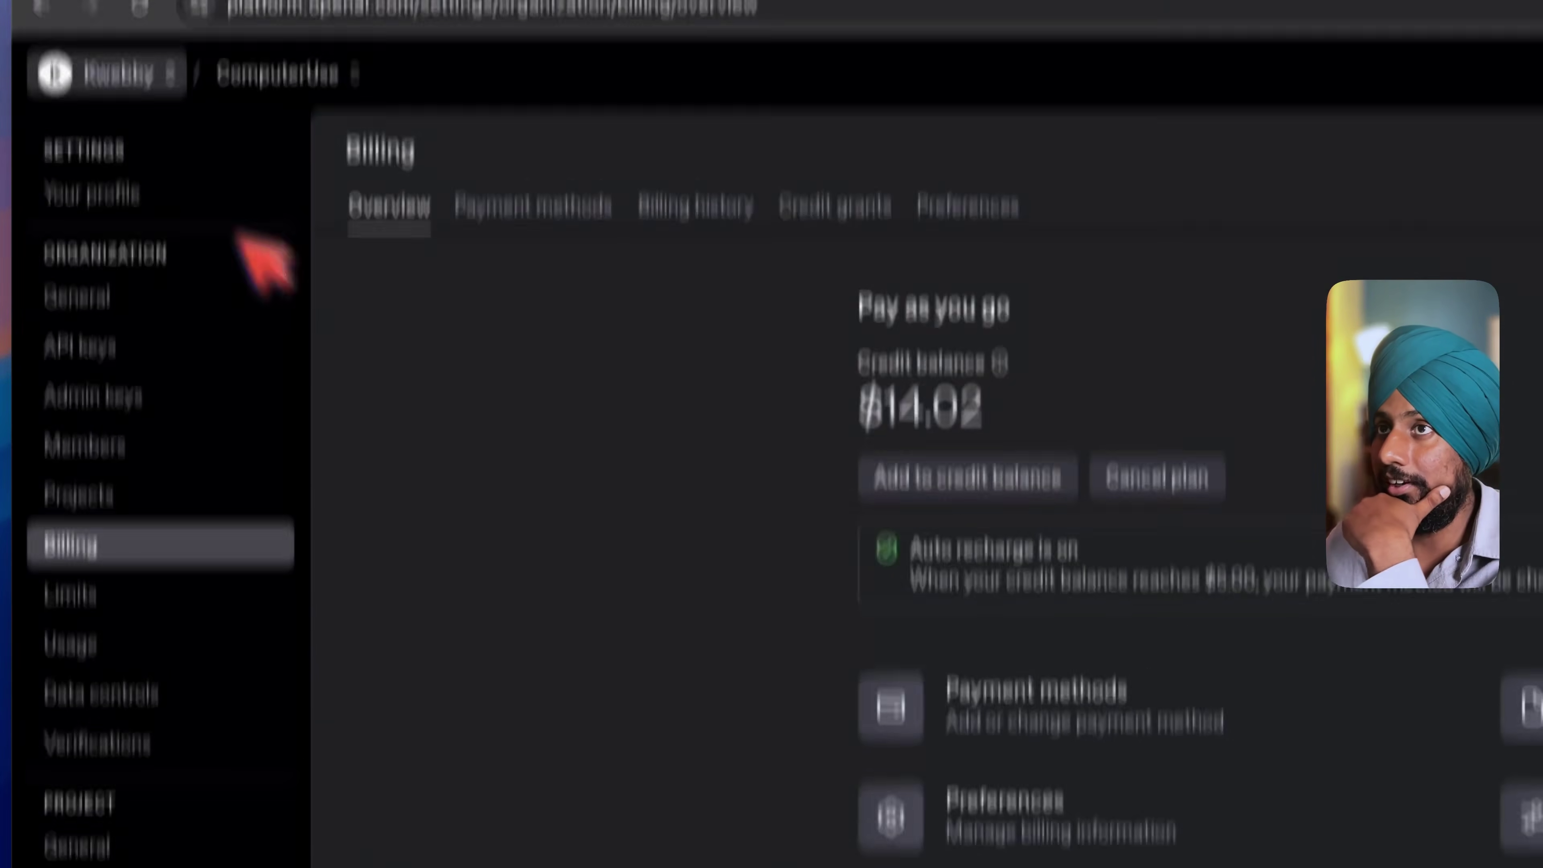
Reload the OpenAI Billing overview to check the credit balance after the agent's run
click(139, 7)
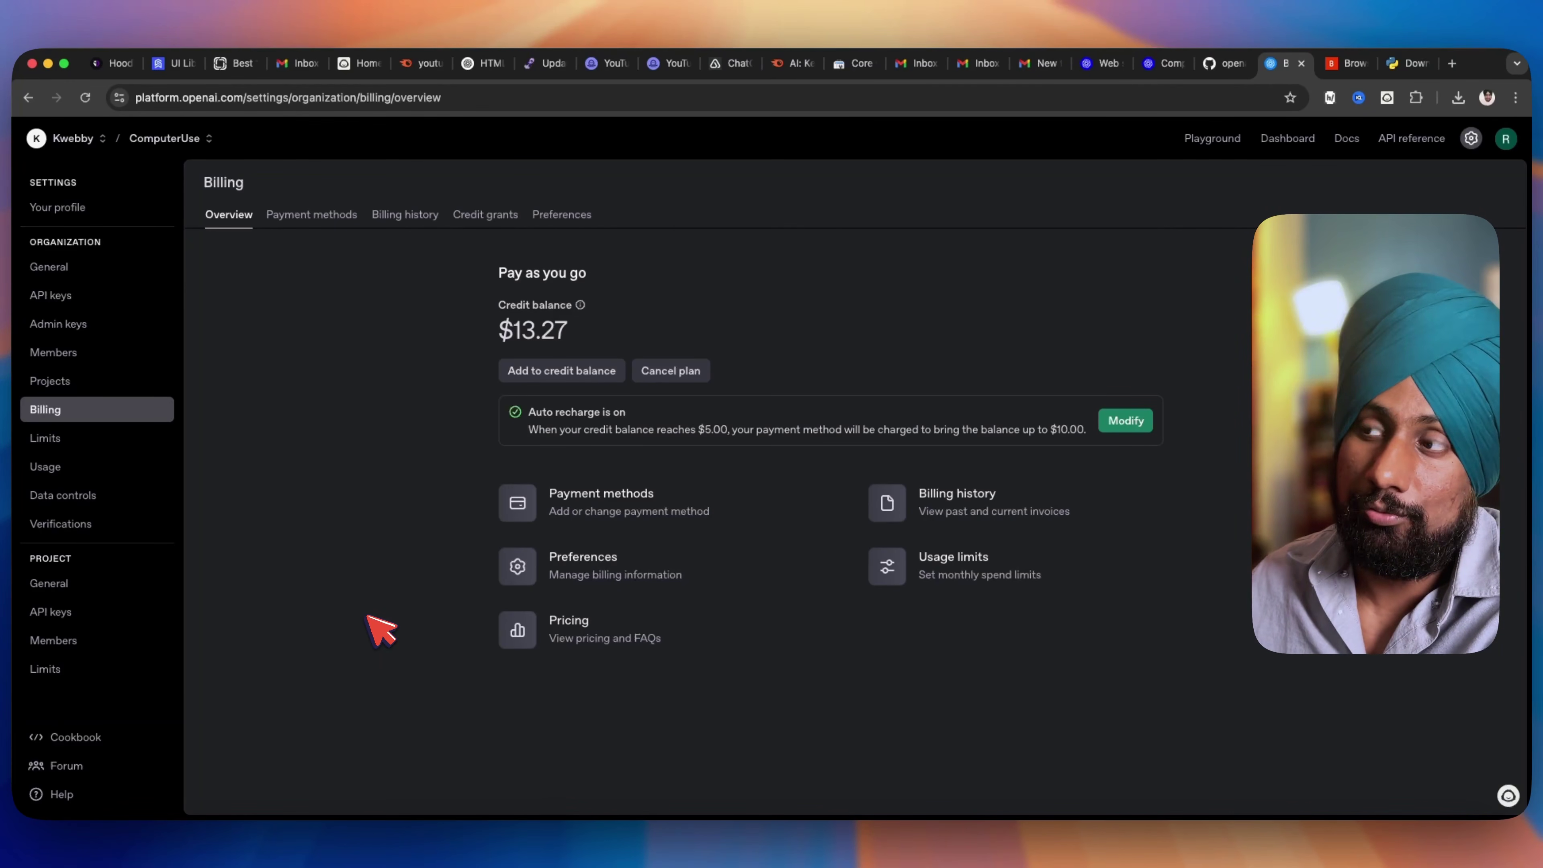
click(417, 815)
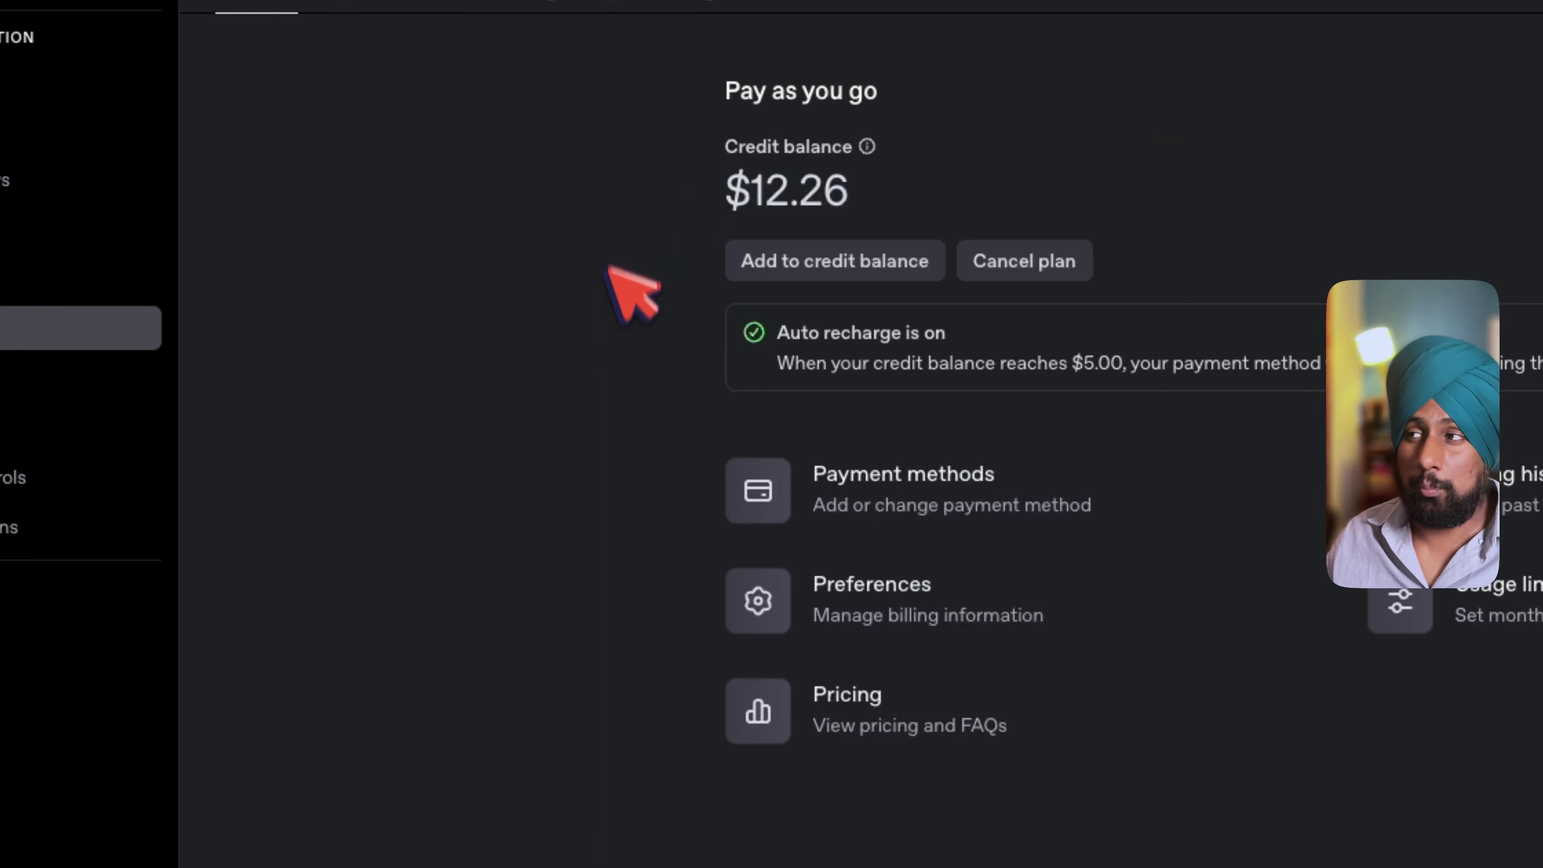
click(623, 851)
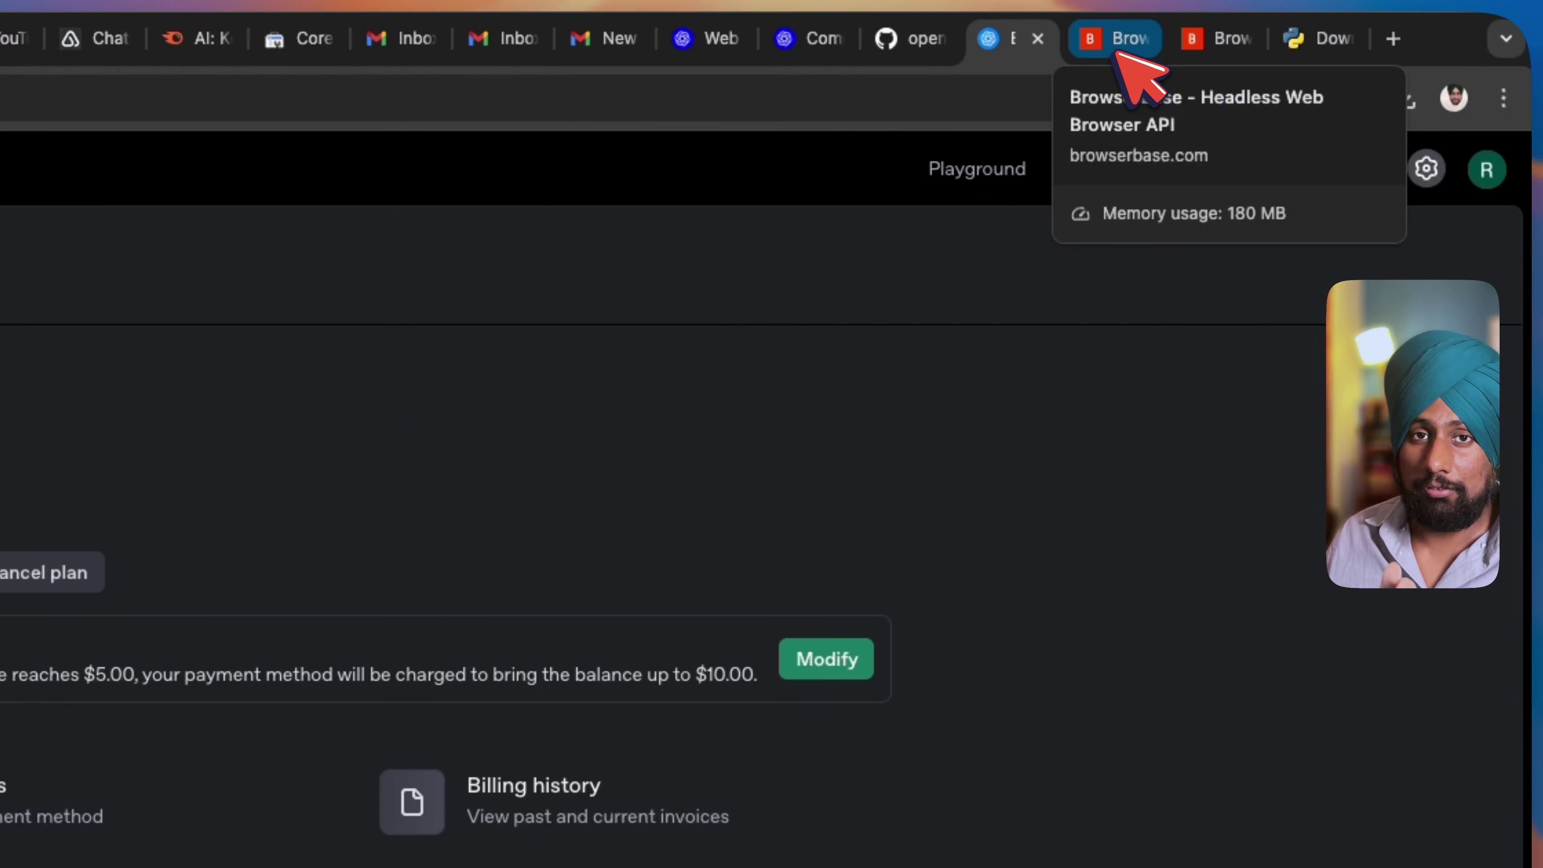
Open the Browserbase overview and fill in BROWSERBASE_API_KEY and BROWSERBASE_PROJECT_ID in the .env file with its API key and project ID
click(1116, 41)
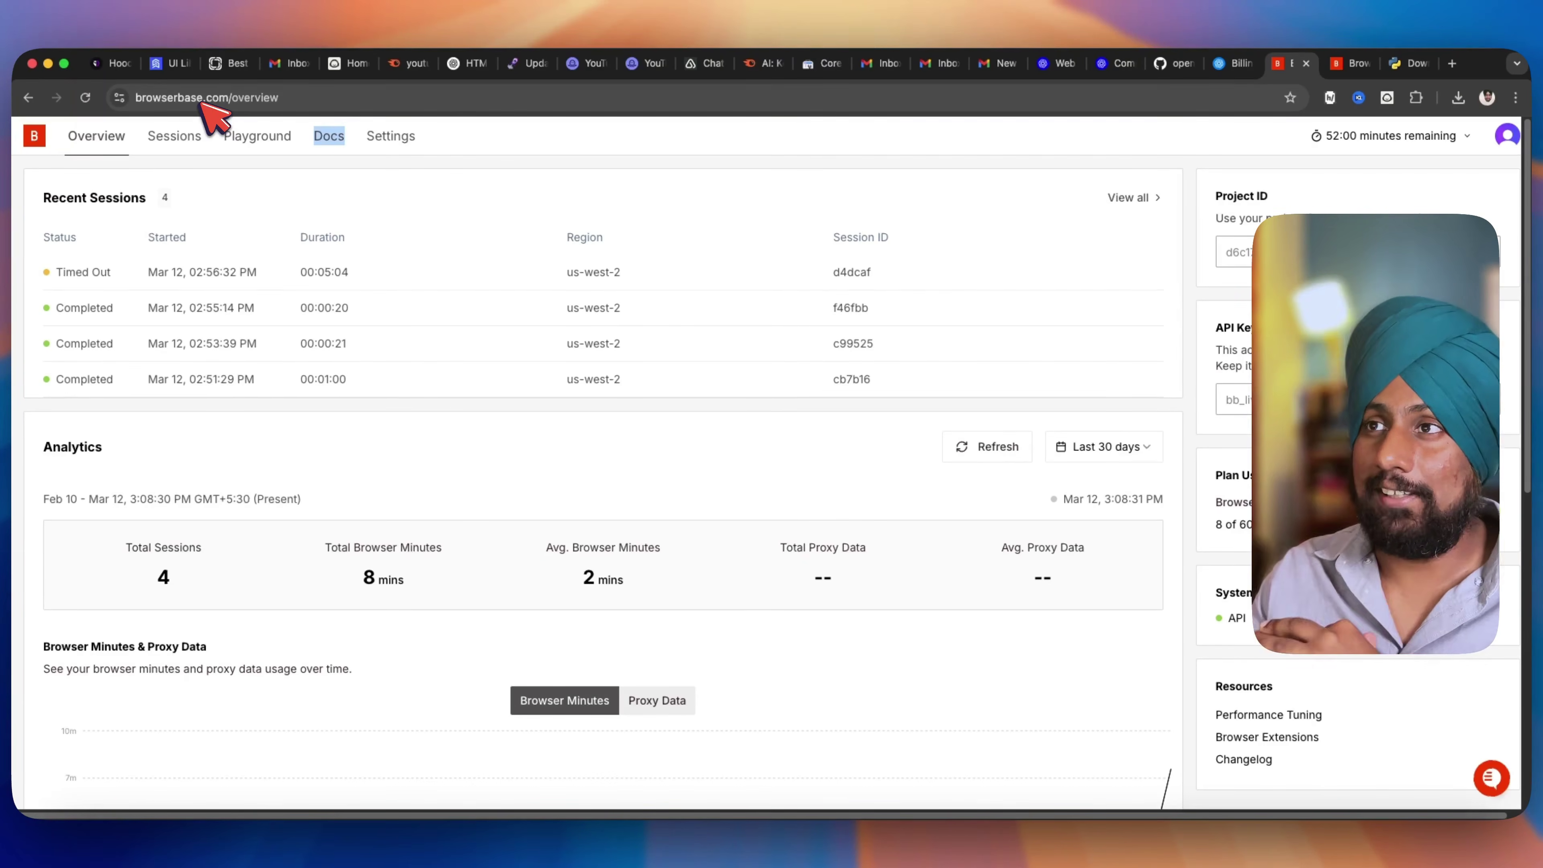
click(204, 101)
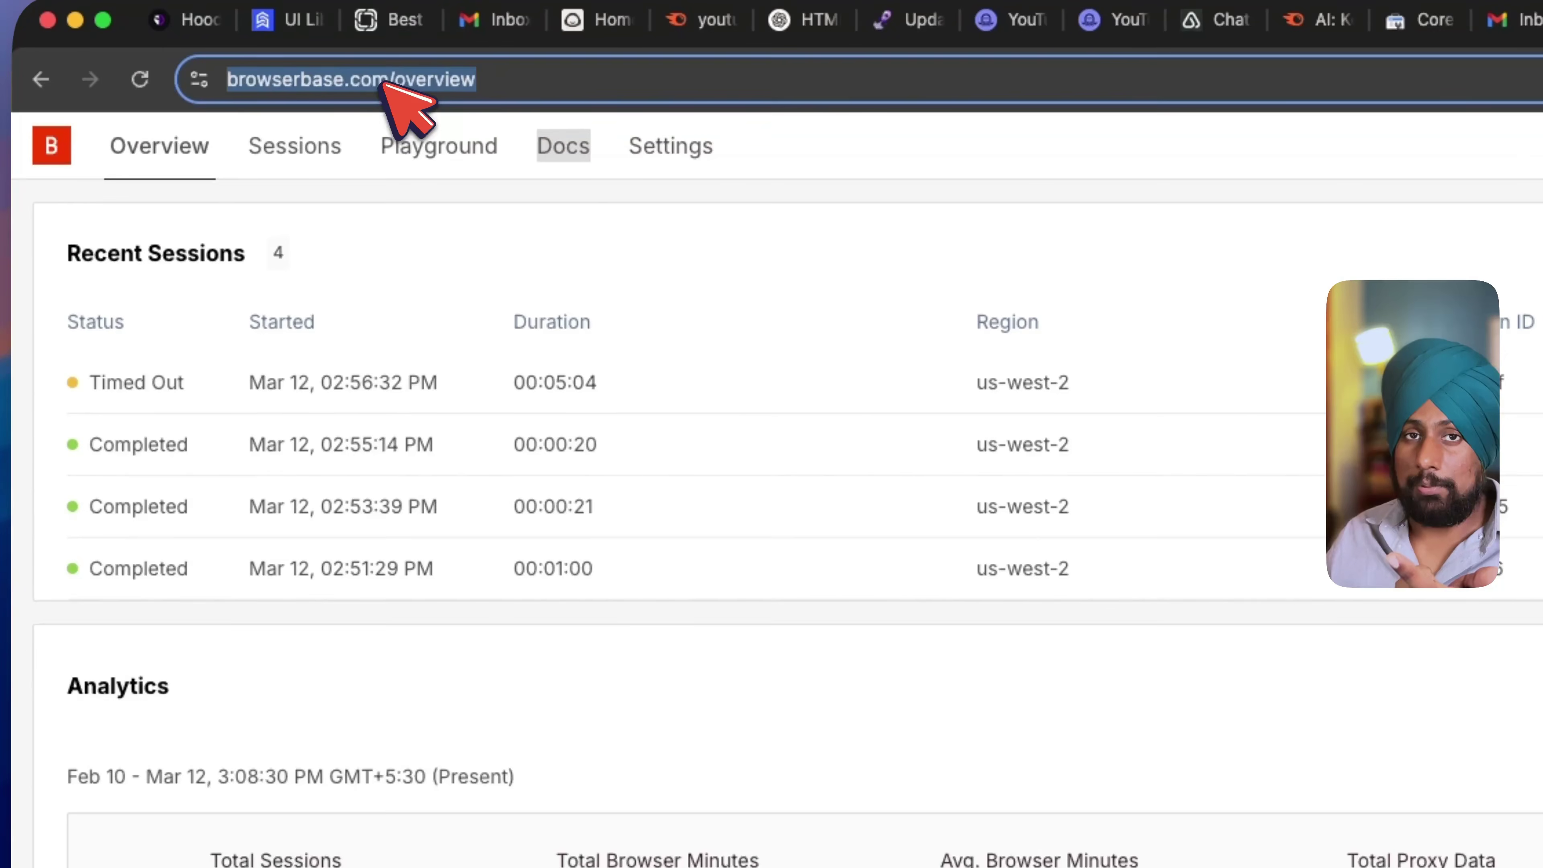
click(559, 672)
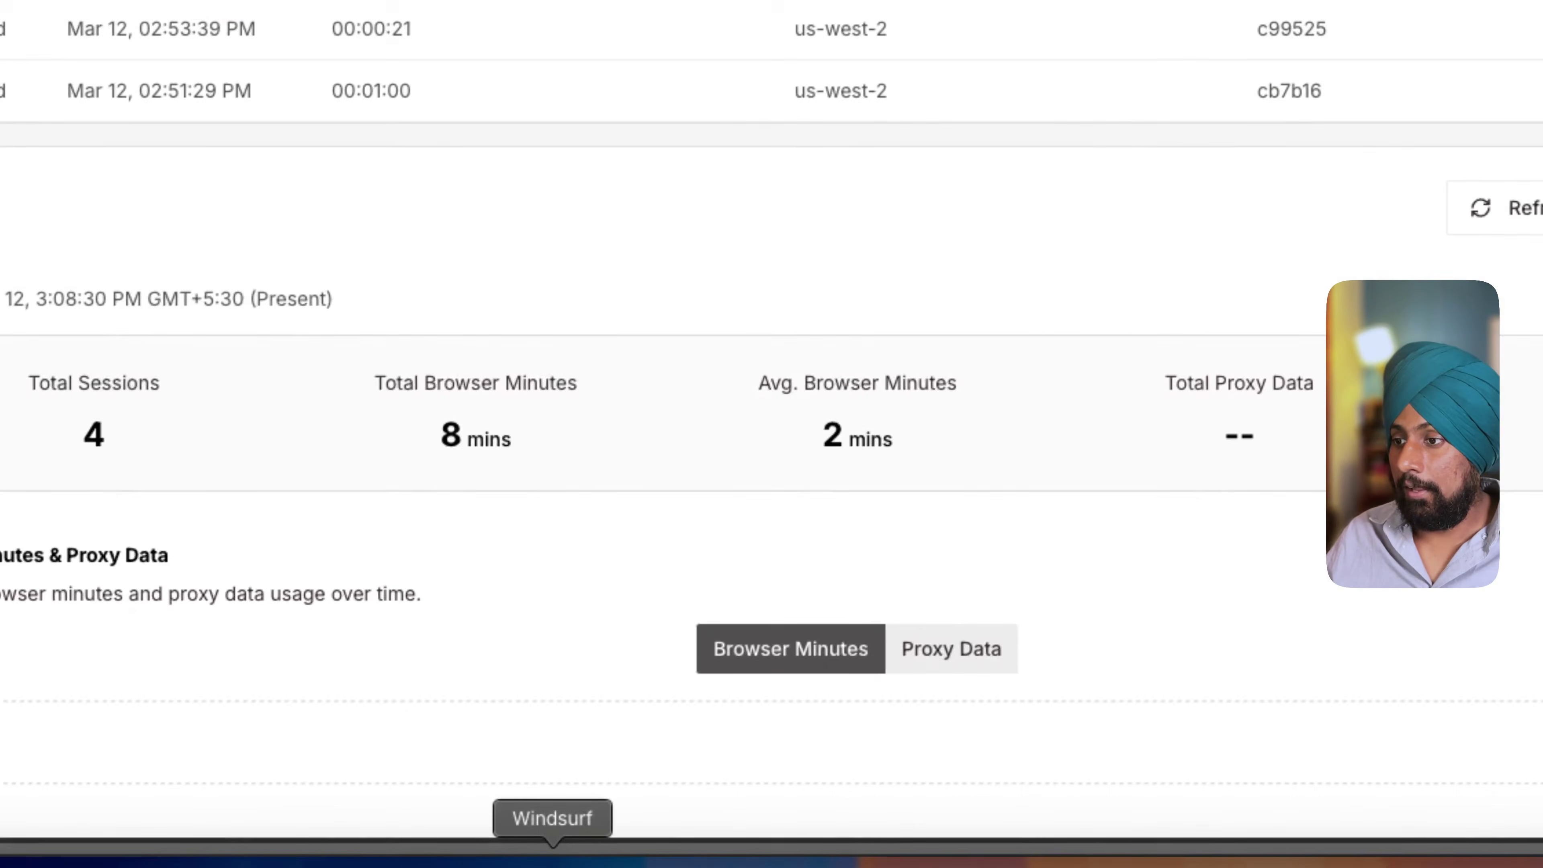
click(552, 865)
click(654, 177)
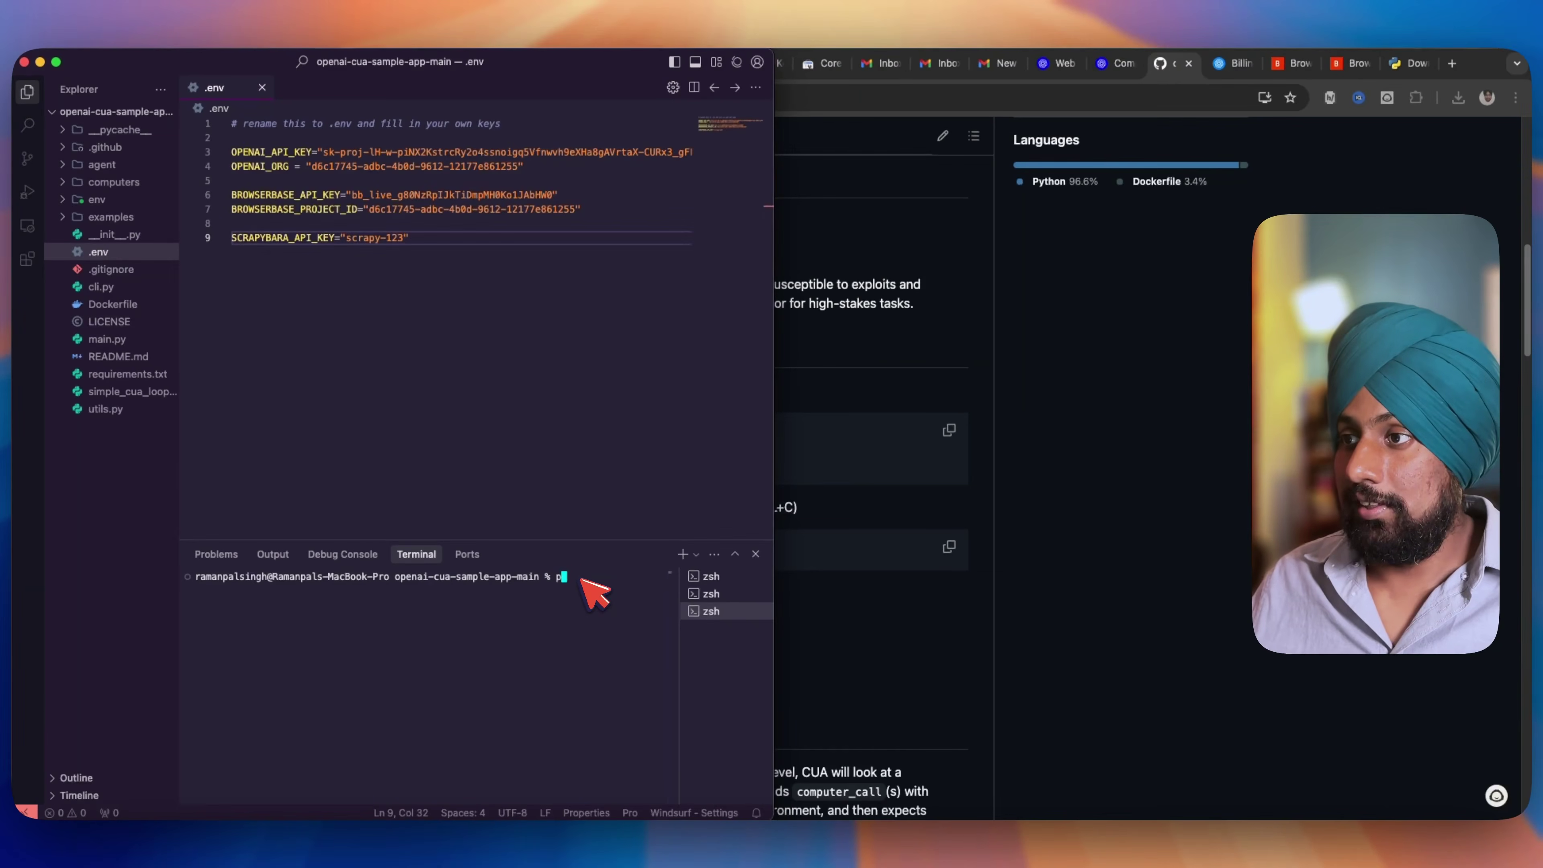
Run python3 -m venv env, source env/bin/activate and pip install -r requirements.txt in the new terminal session
text(python3 -m venv env source env/bin/activate pip install -r requirements.txt)
key(Return)
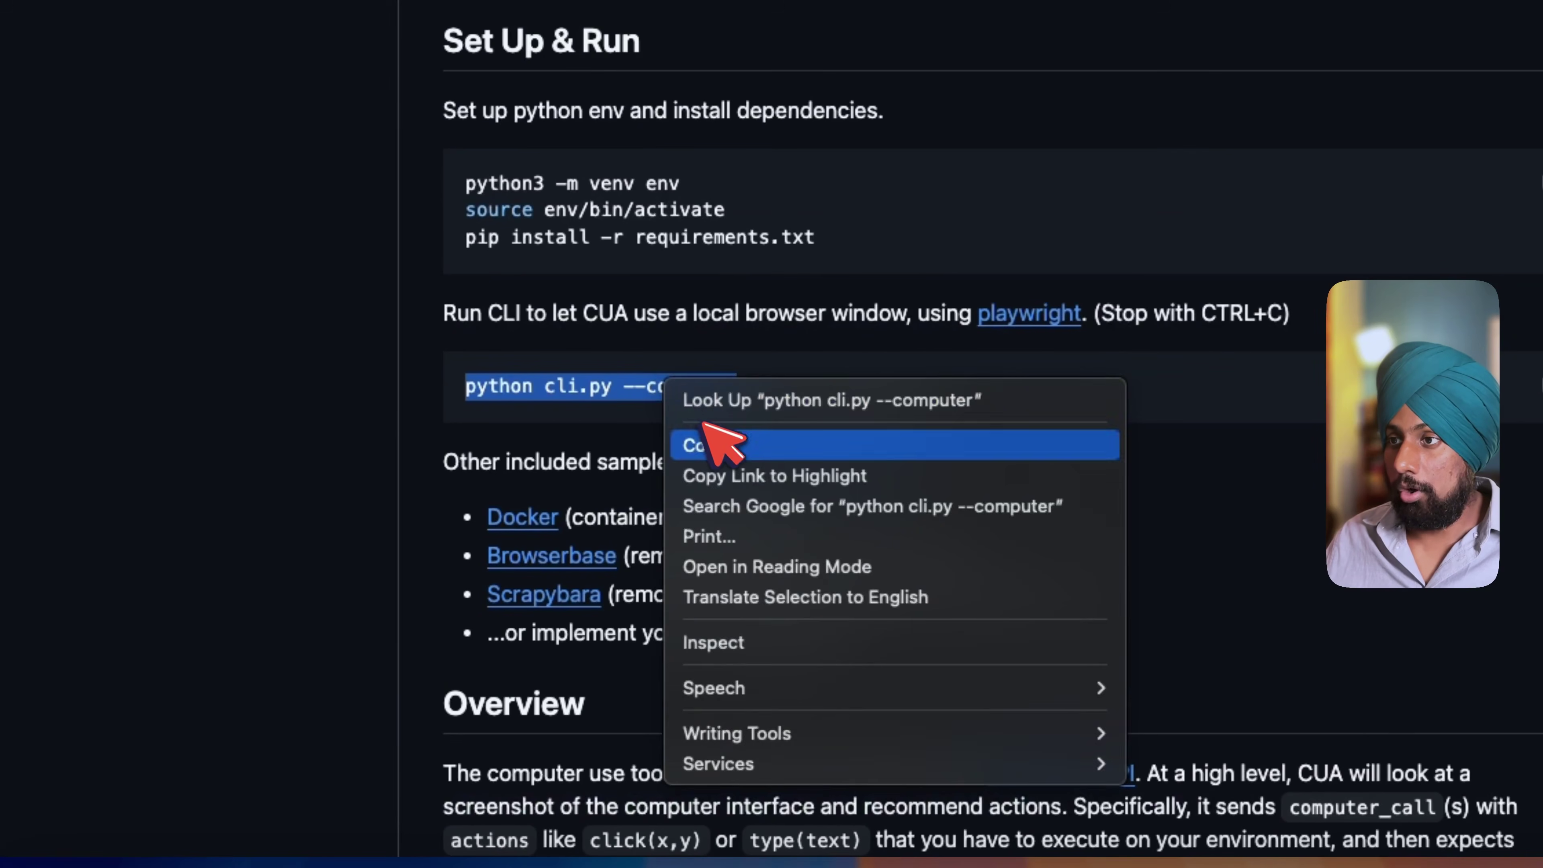
Copy the CLI command from the README, run python cli.py --computer browserbase in the Windsurf terminal, and open its live session link
click(724, 441)
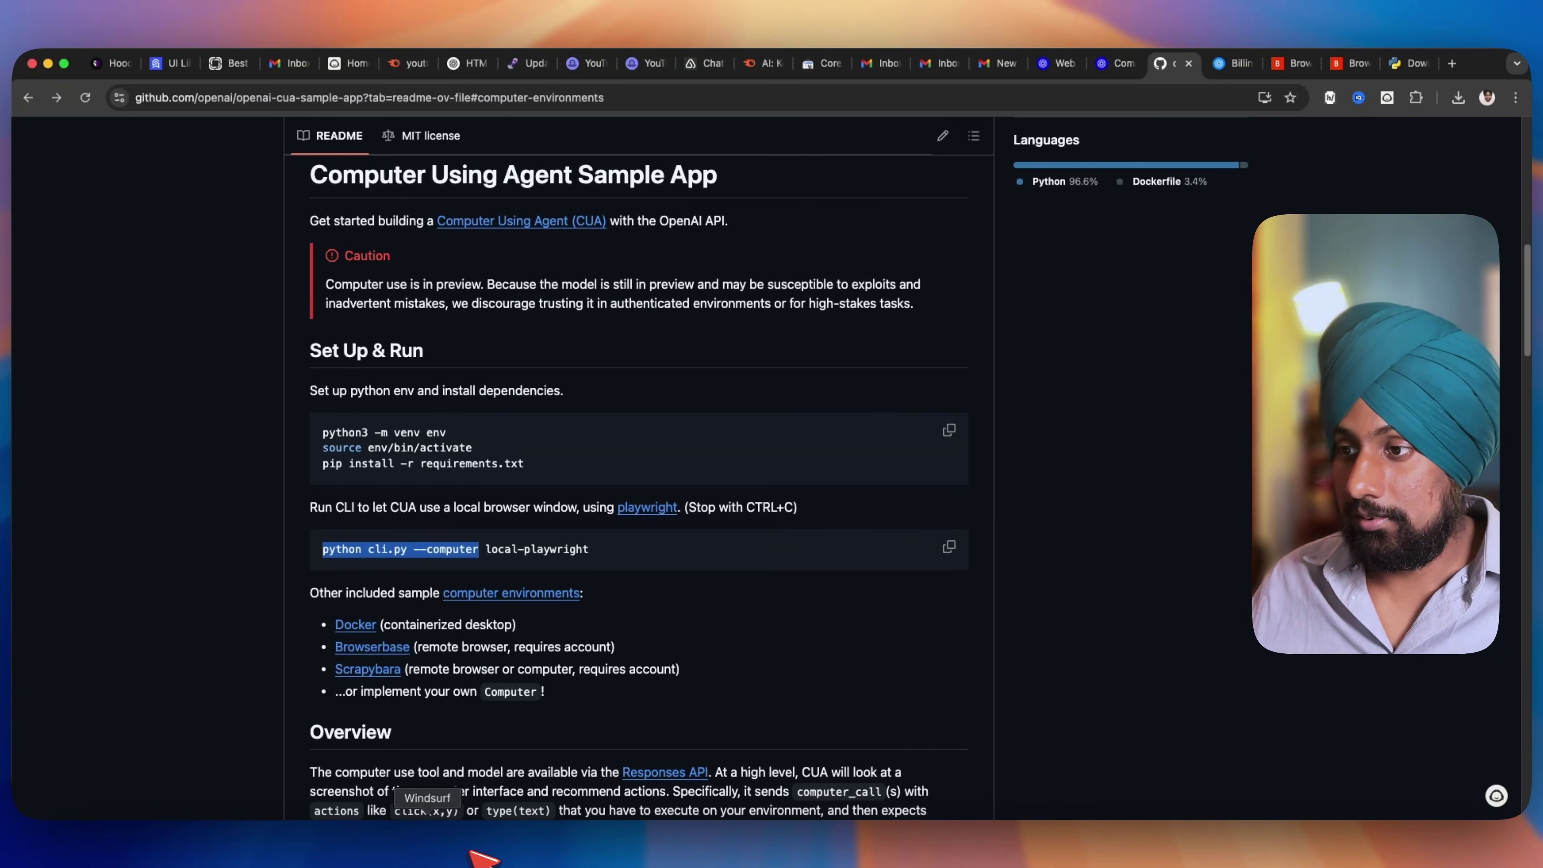
click(461, 859)
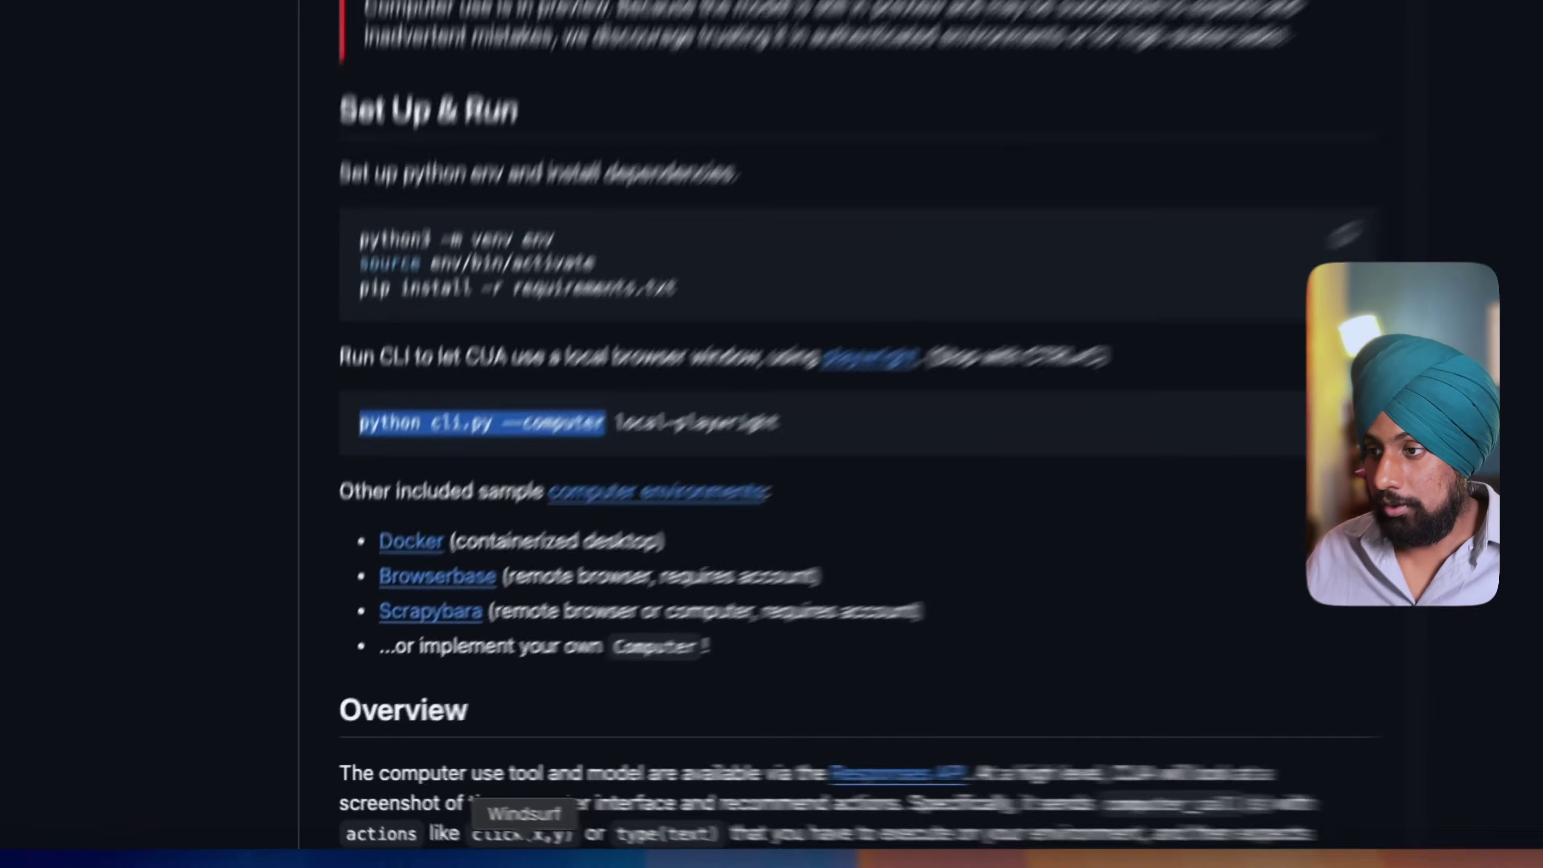
key(super+v)
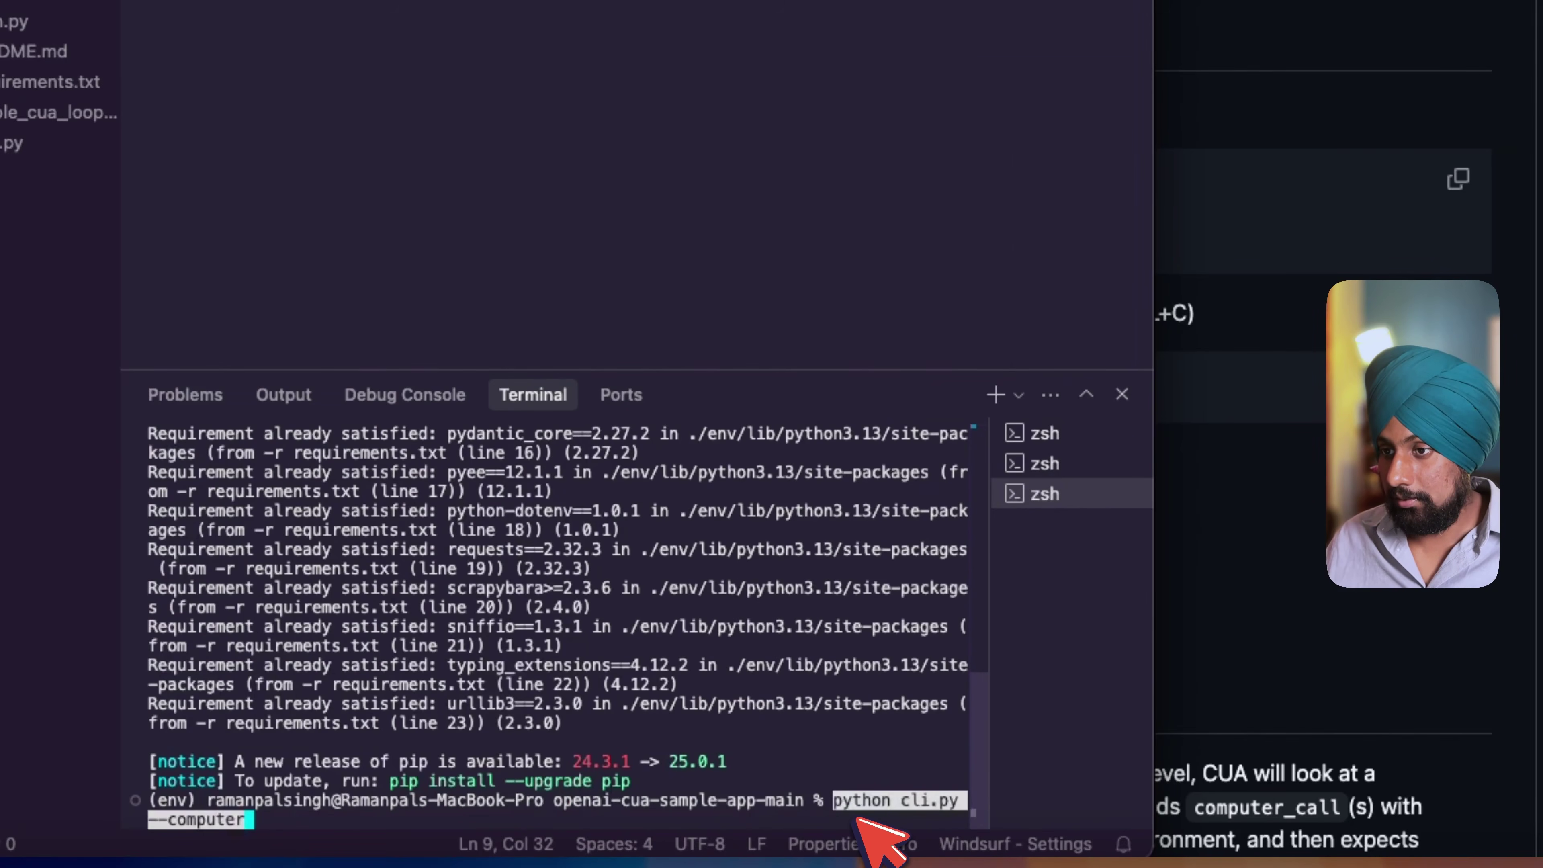
text(Browserbase)
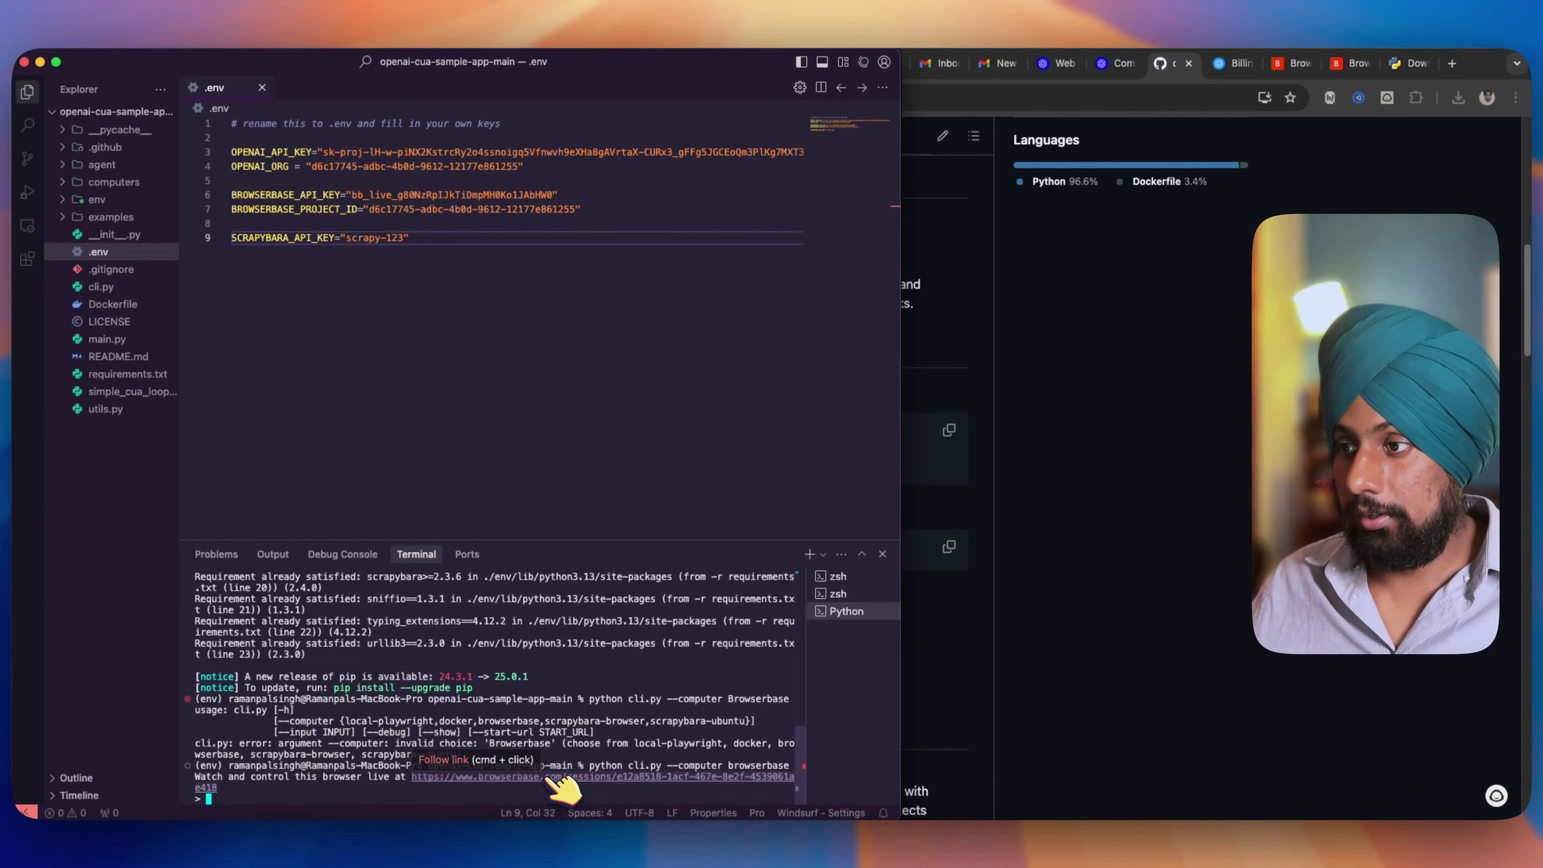
super+click(549, 780)
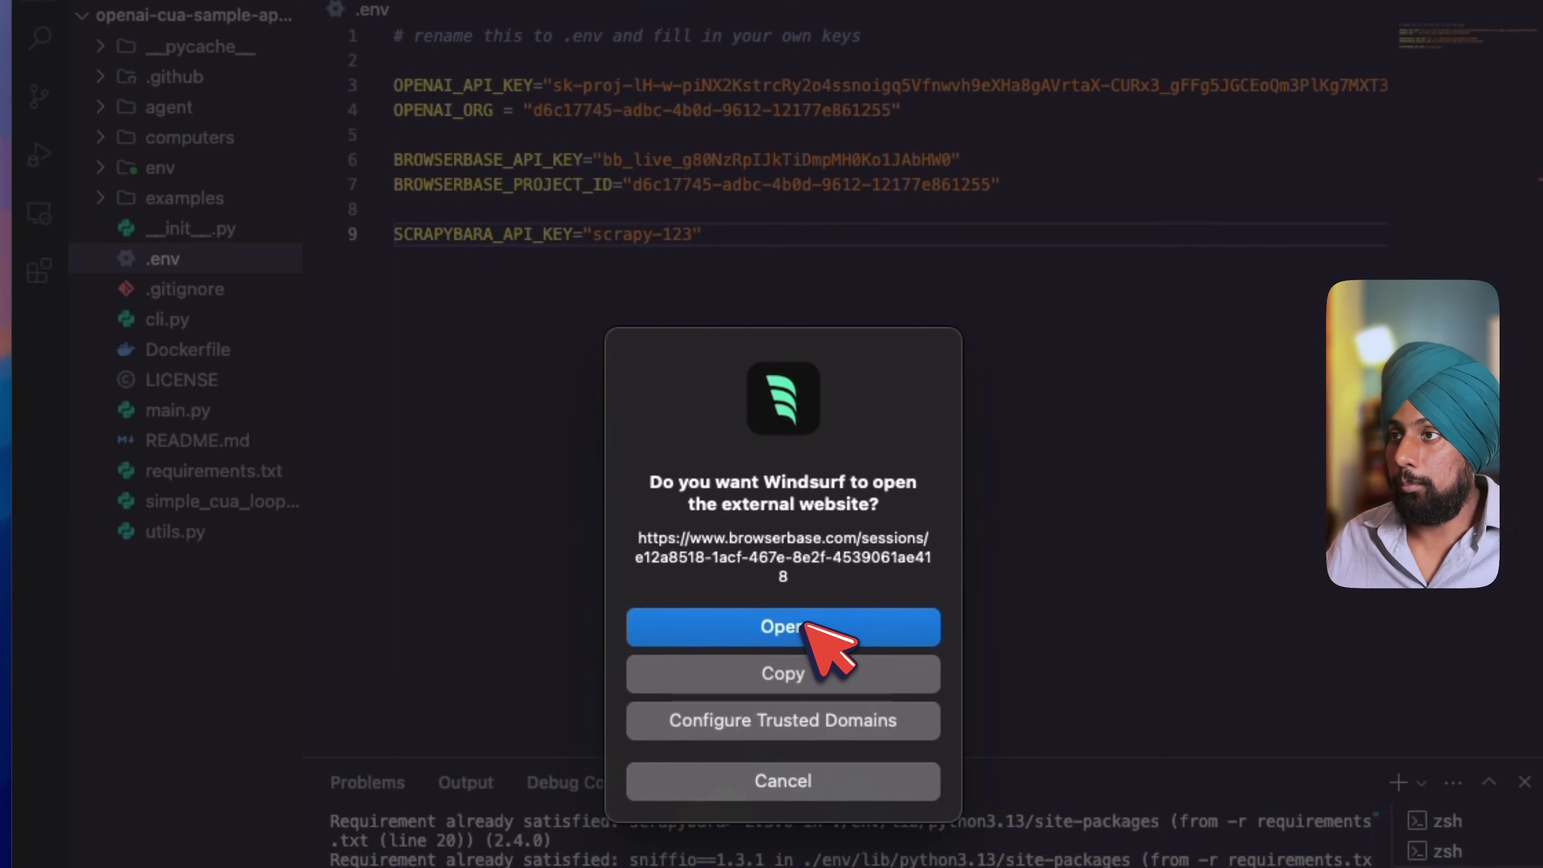
click(626, 249)
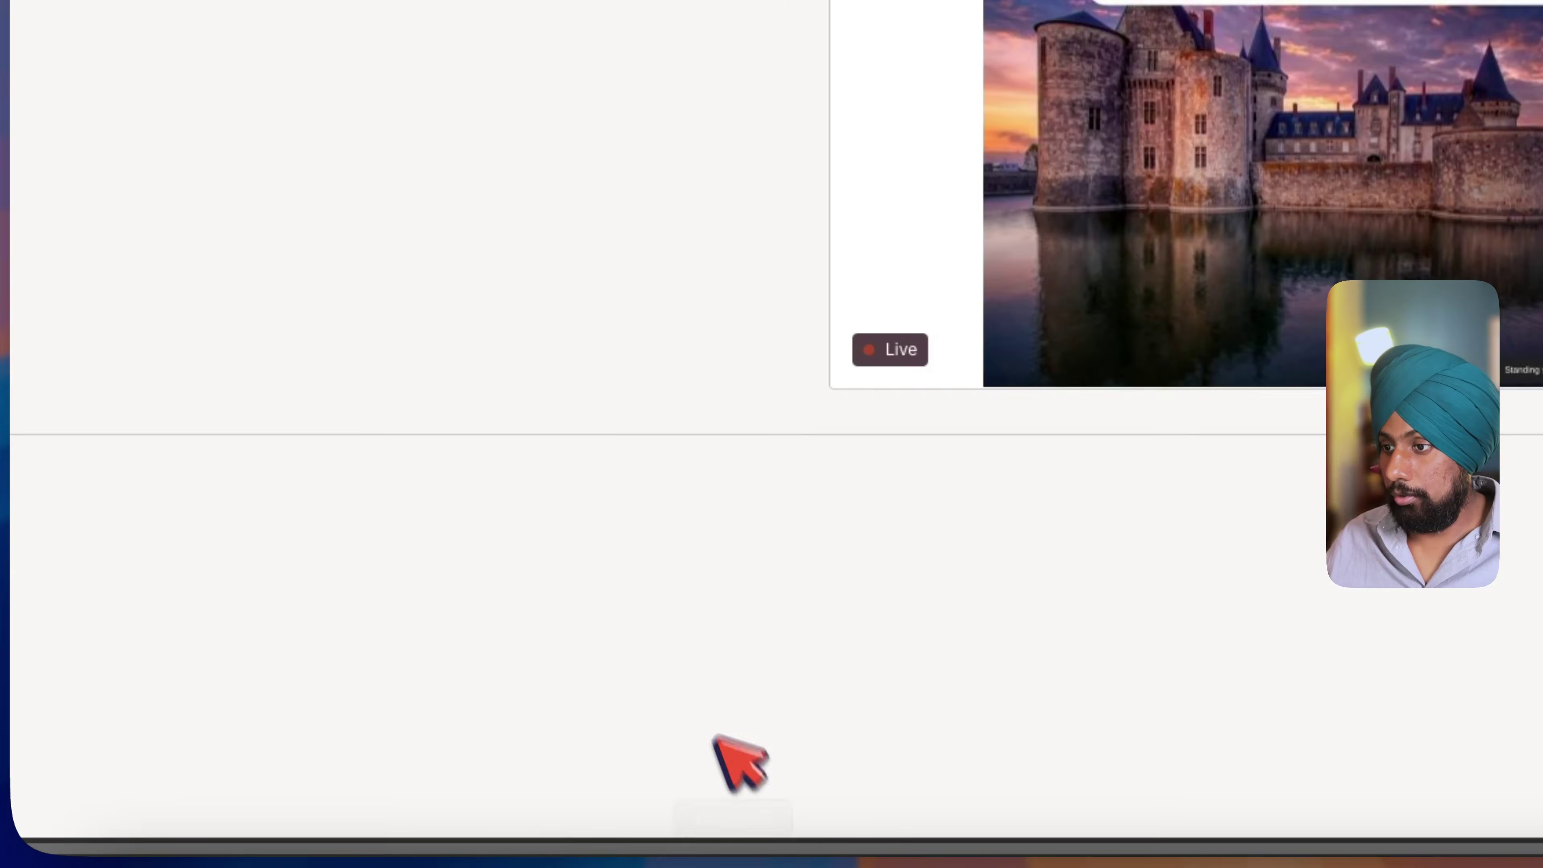
Ask the agent for last night's Bayern vs Leverkusen score and scorers, and reload the OpenAI Billing overview to check the credit balance
click(732, 858)
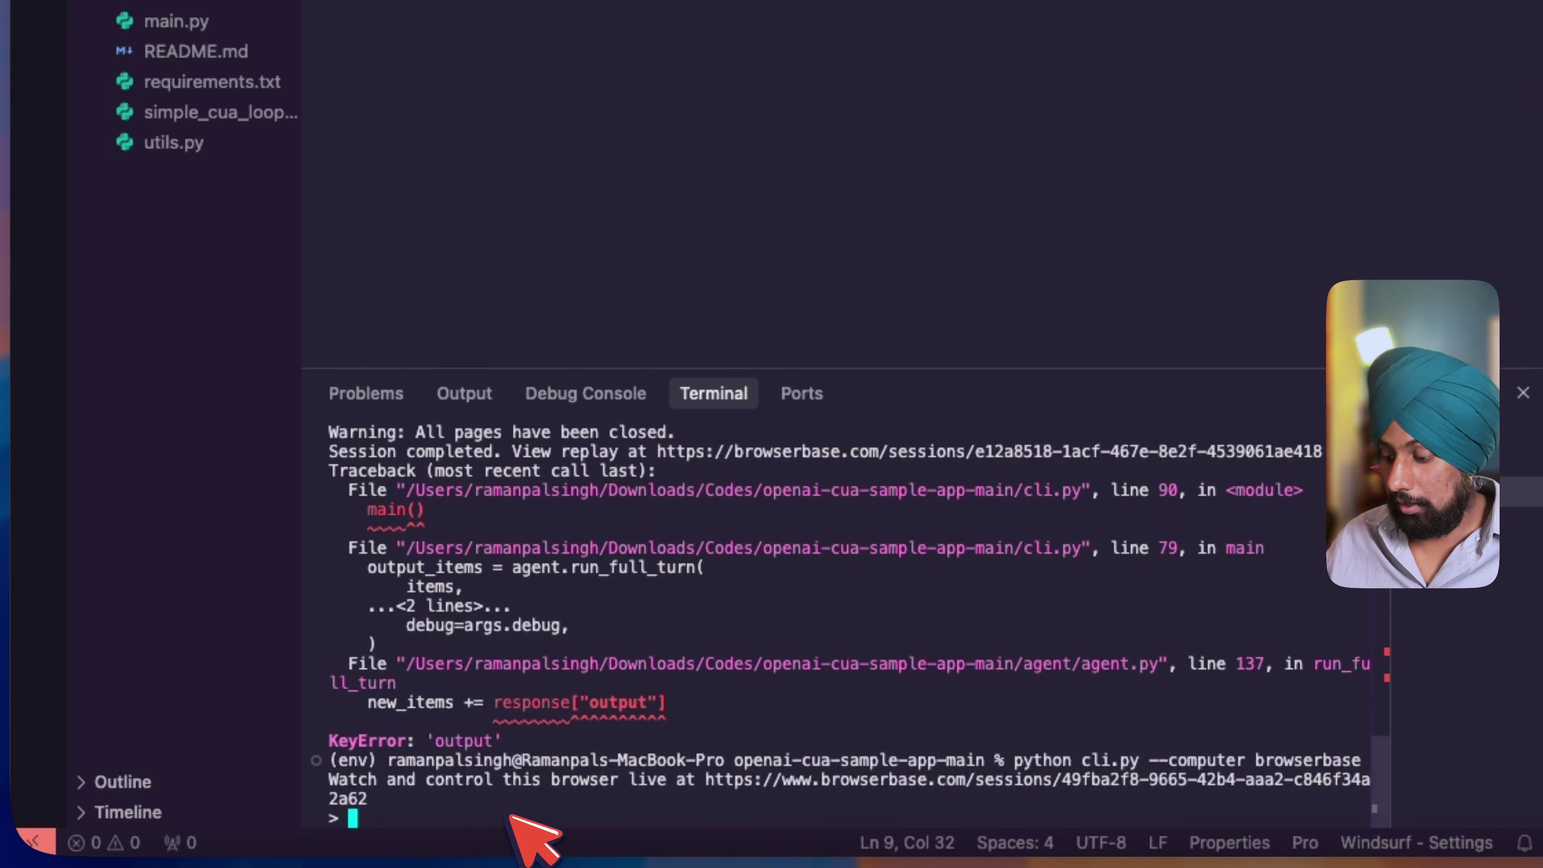
text(what was th)
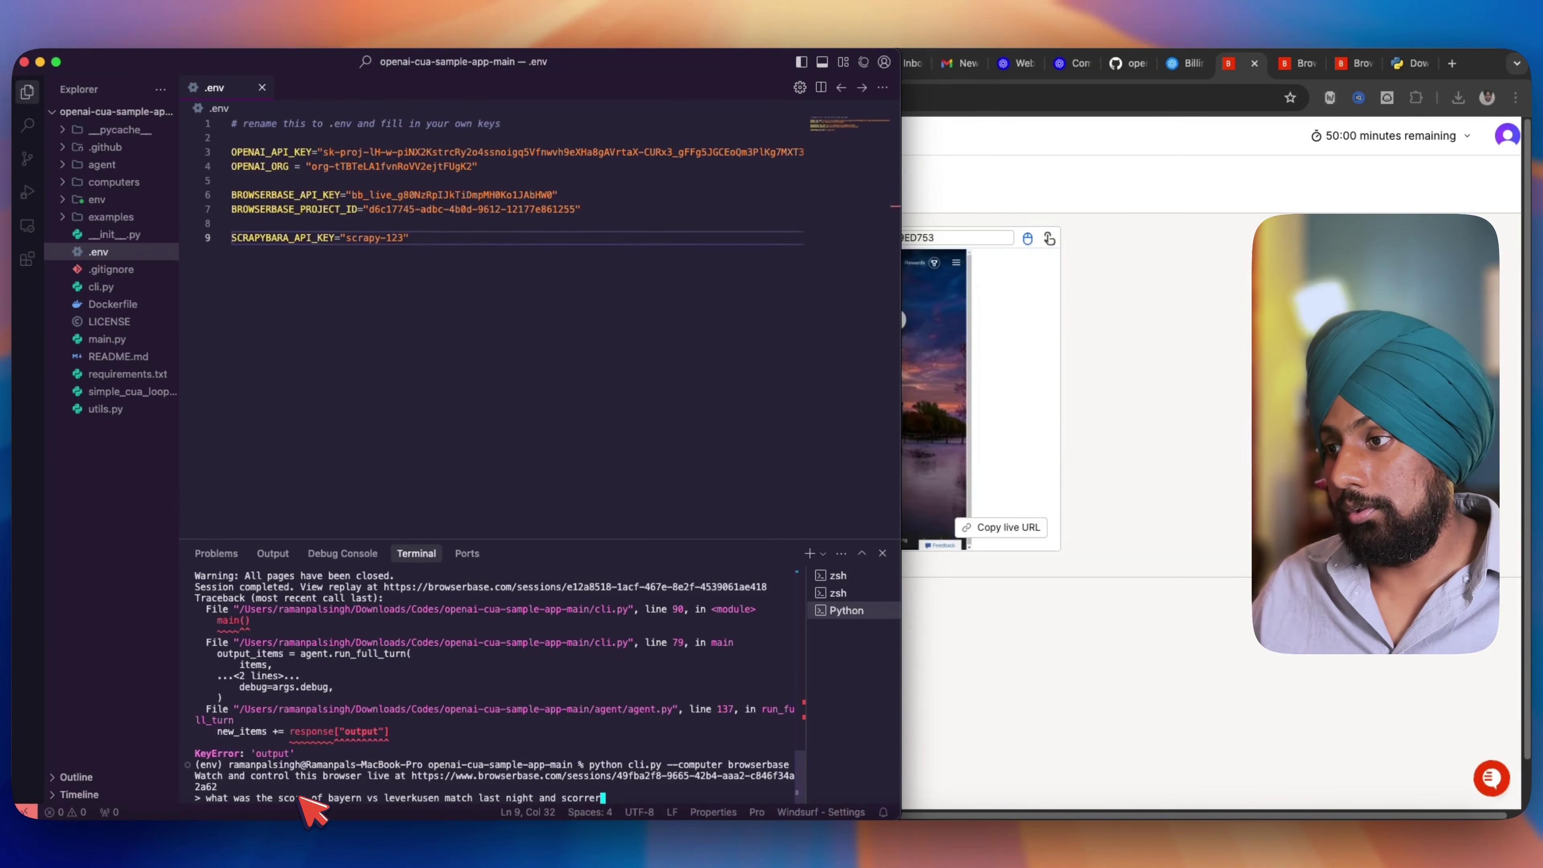
text(e)
key(Return)
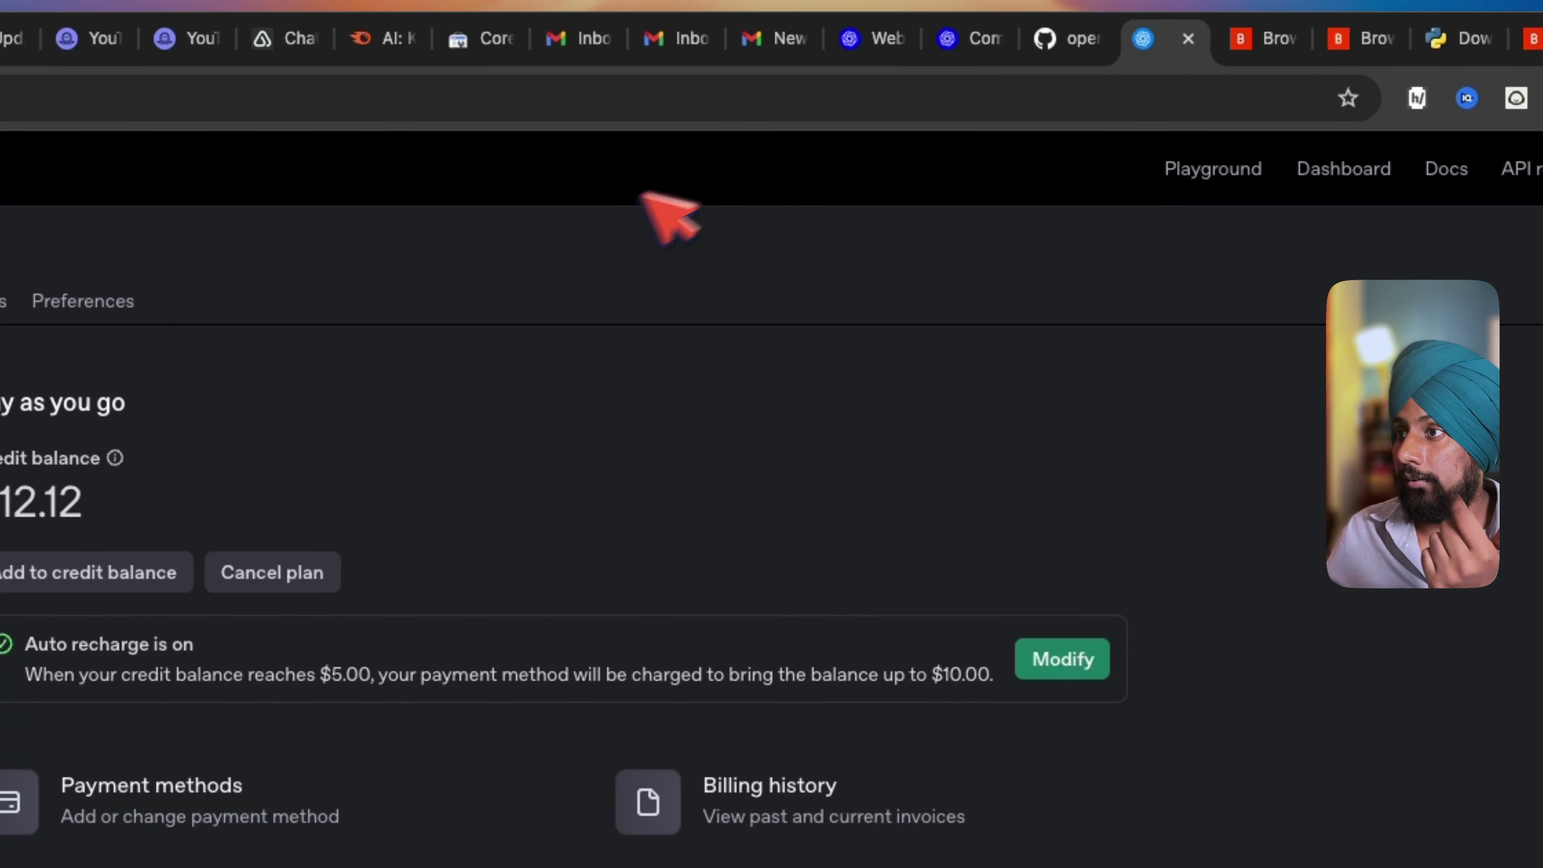
click(131, 81)
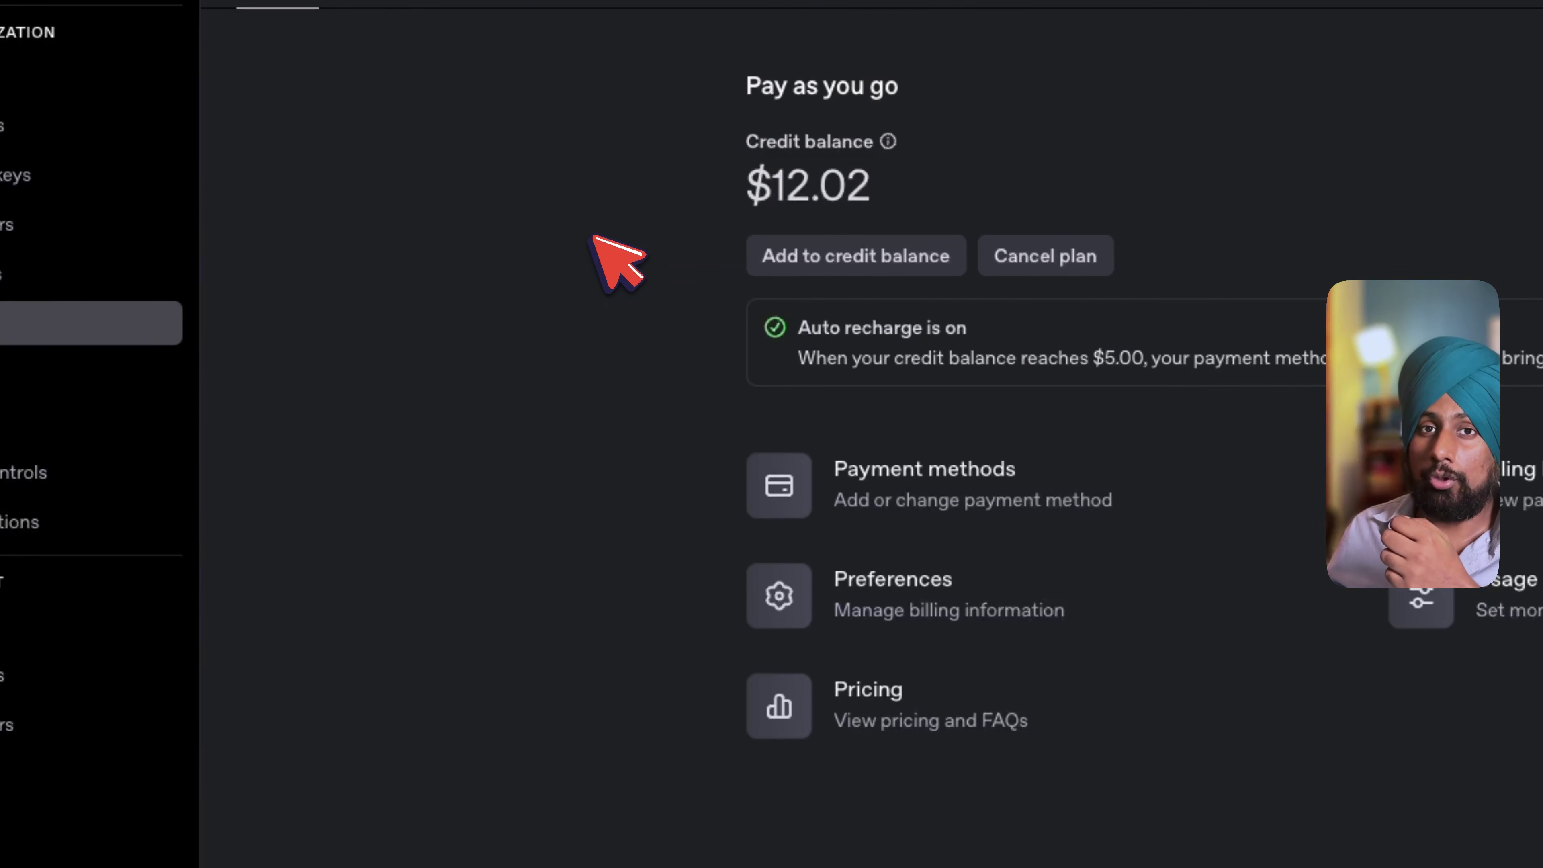
Prompt the agent to find the cheapest flight from toronto to miami on april 13, 2025, and watch its live Browserbase session
click(730, 857)
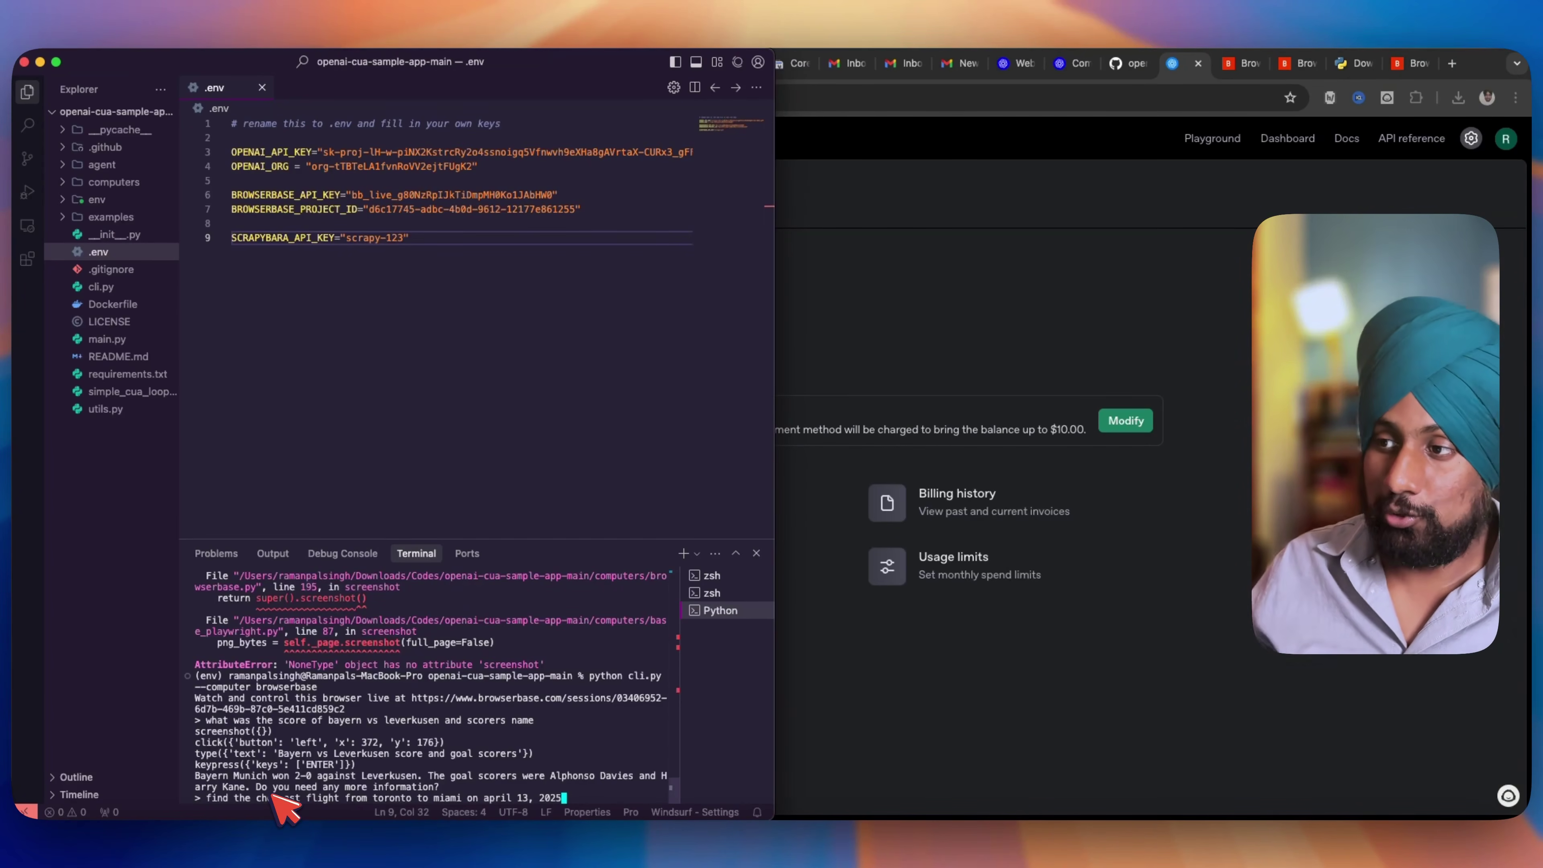
key(Return)
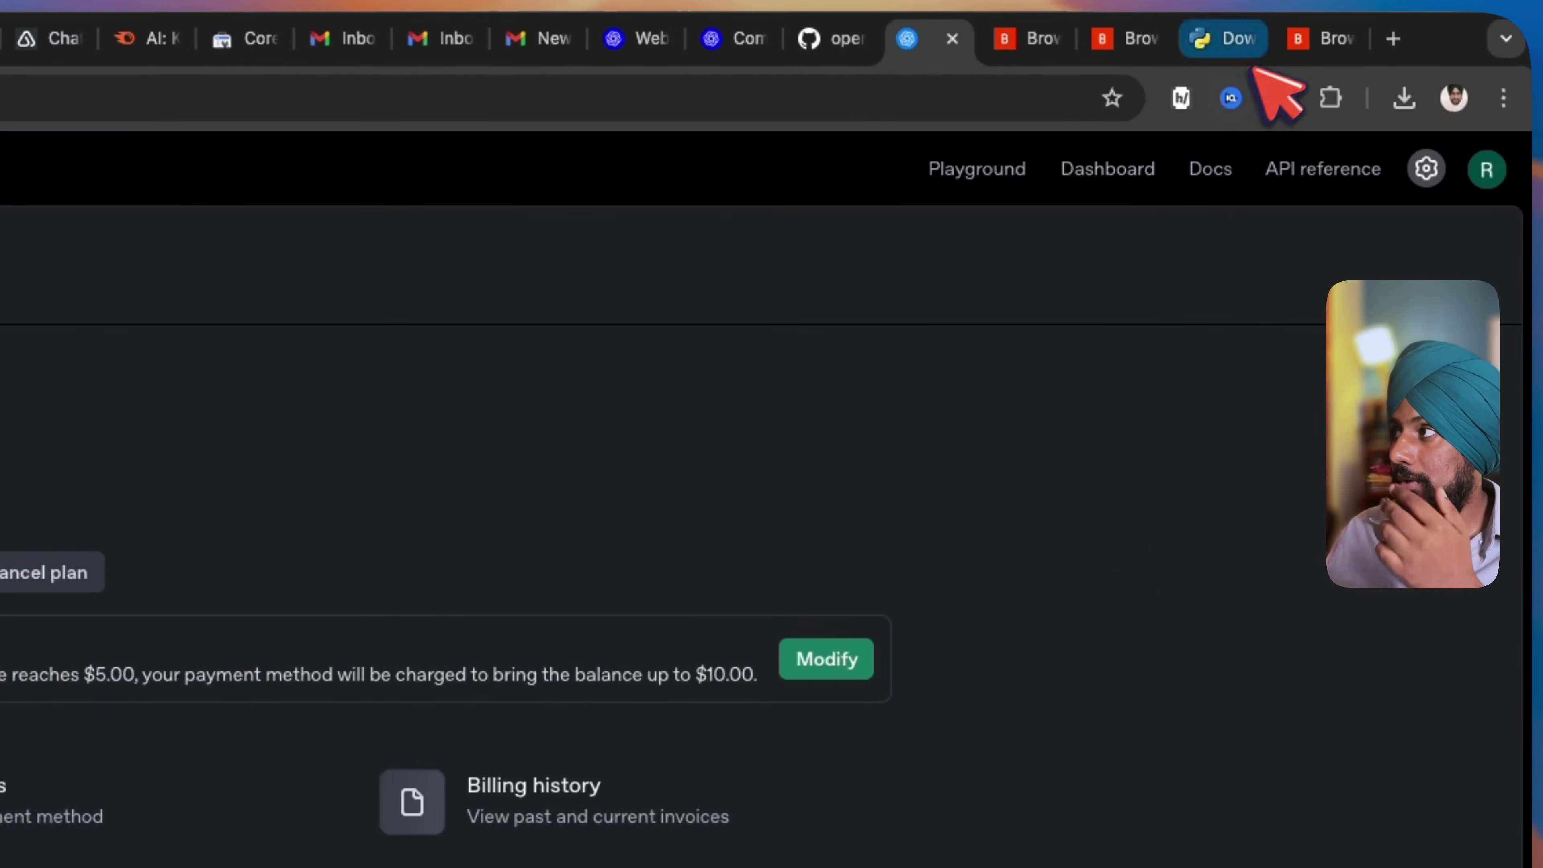
click(1410, 63)
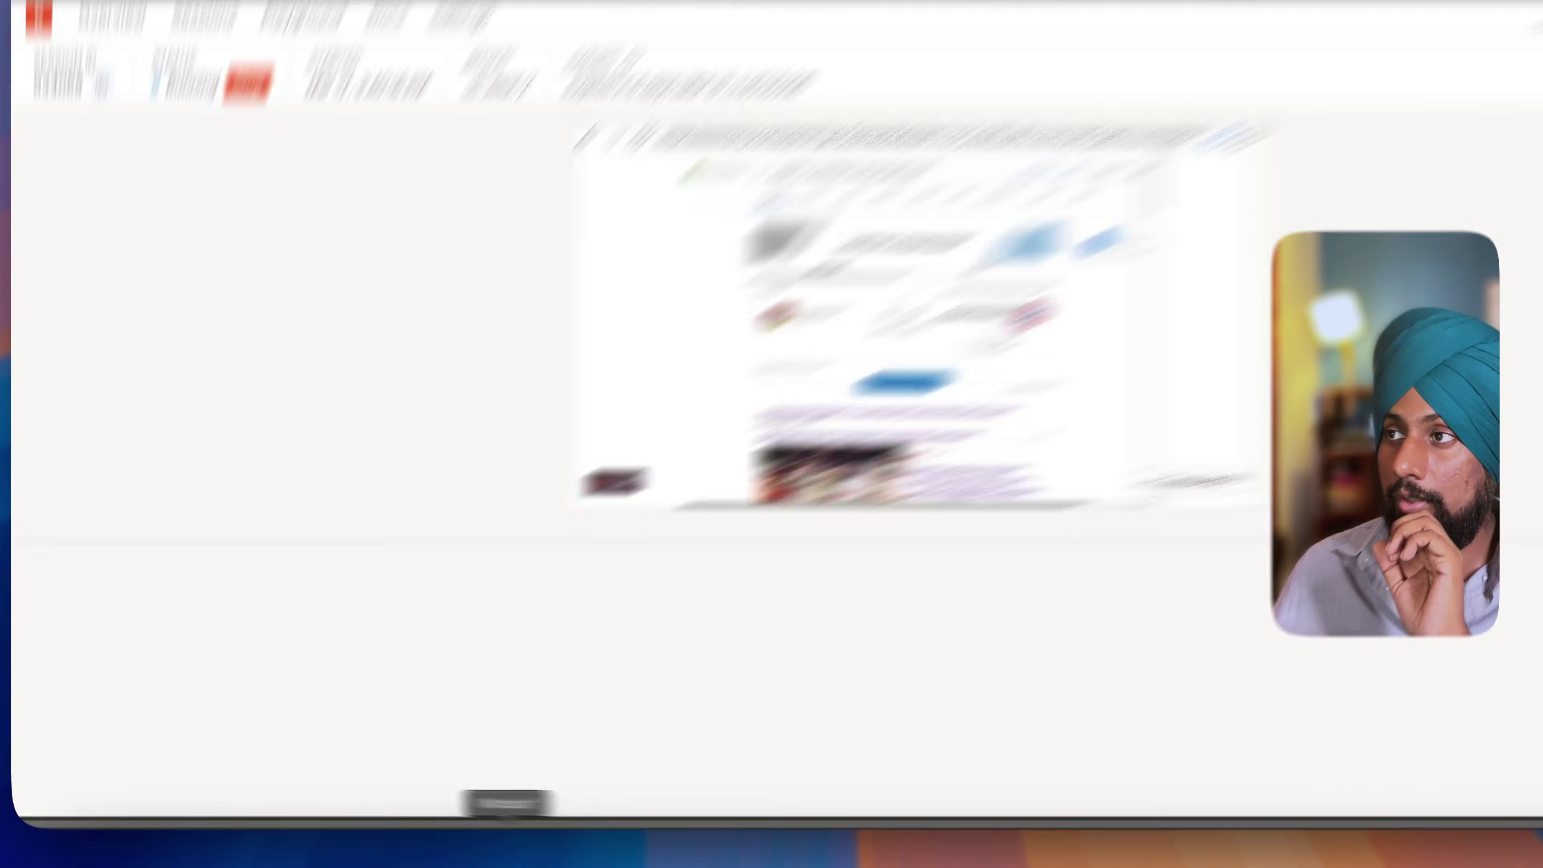
click(428, 858)
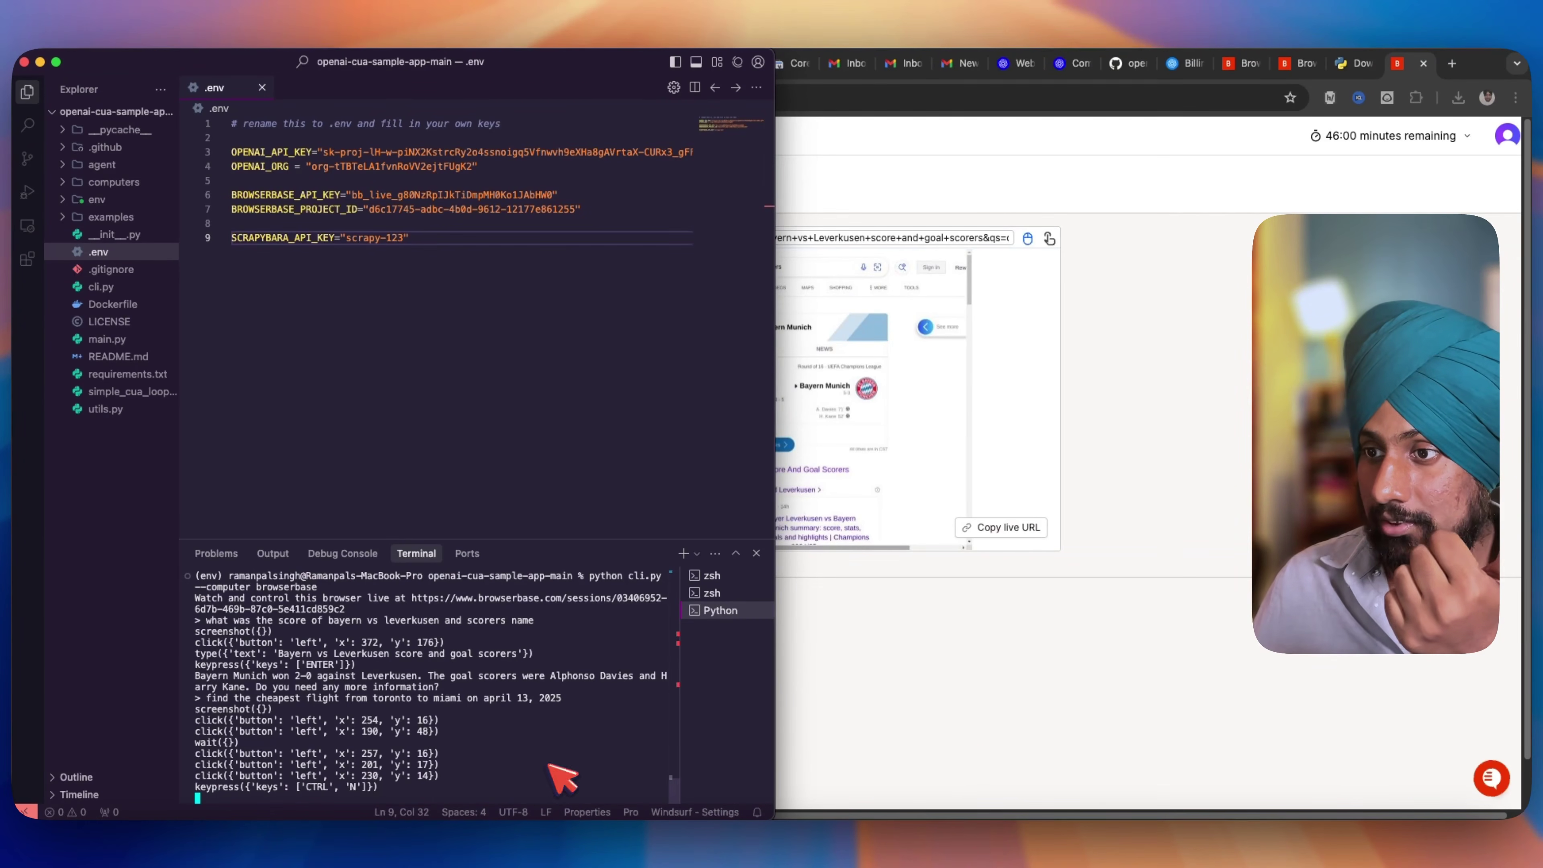
click(862, 595)
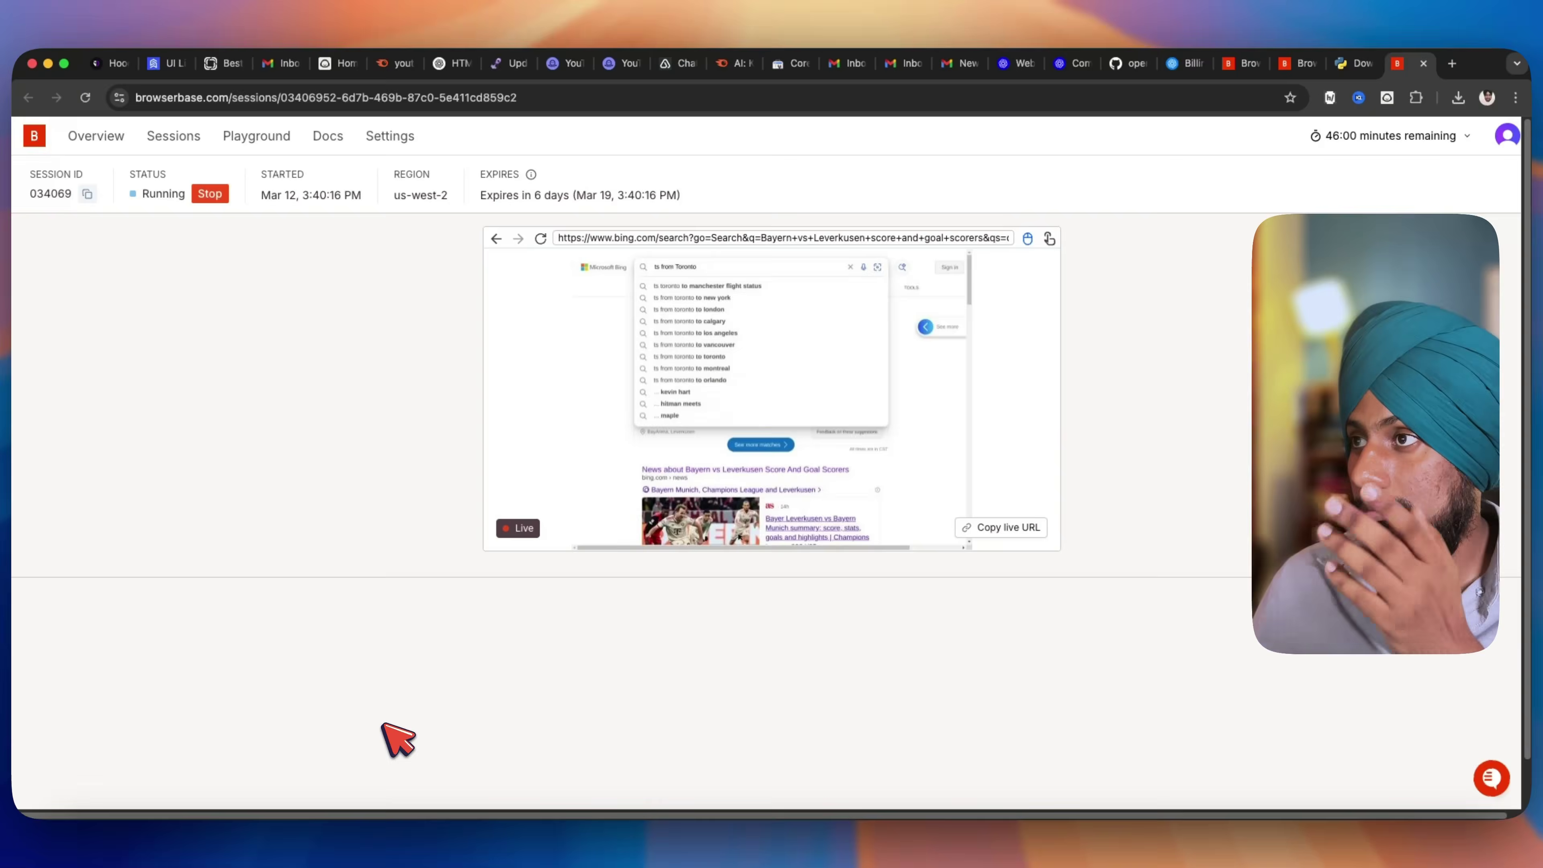
click(428, 851)
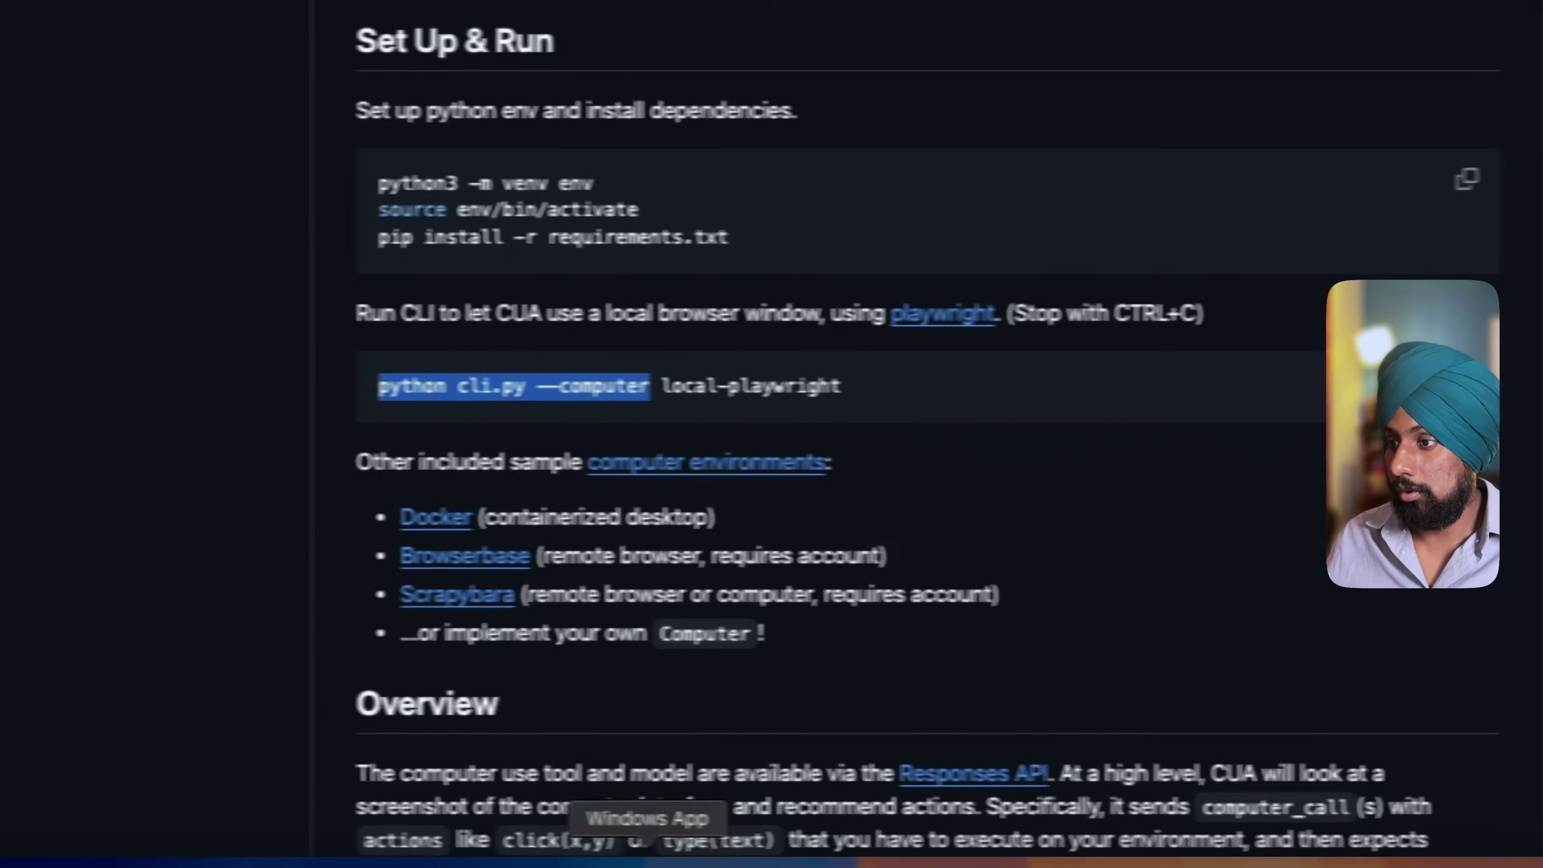
Run python cli.py --computer browserbase again in the Windsurf terminal to restart the agent
click(654, 854)
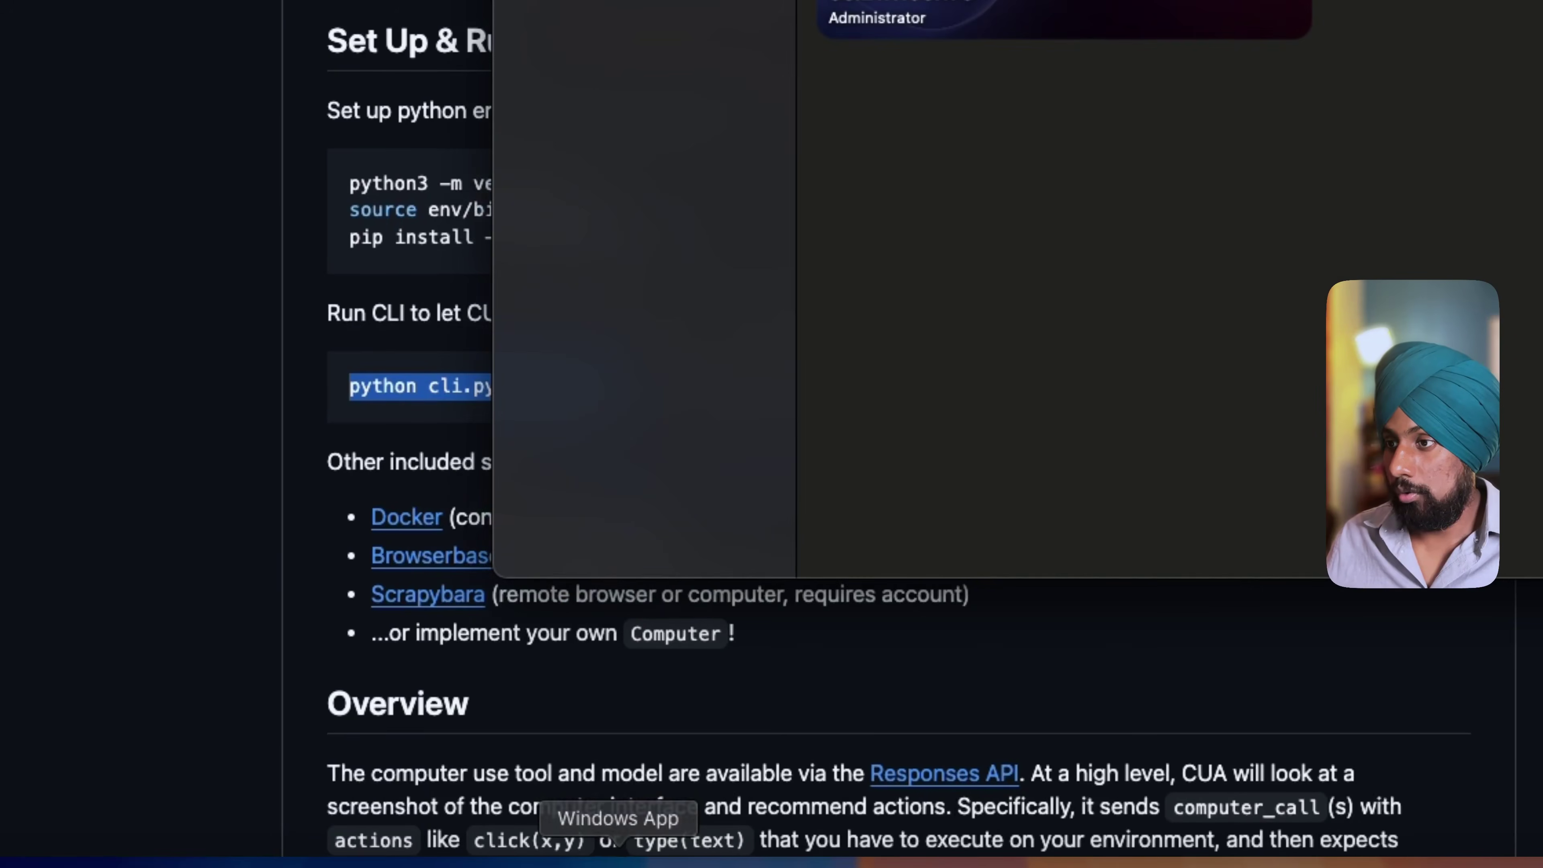
click(579, 854)
text(python cli.py --computer)
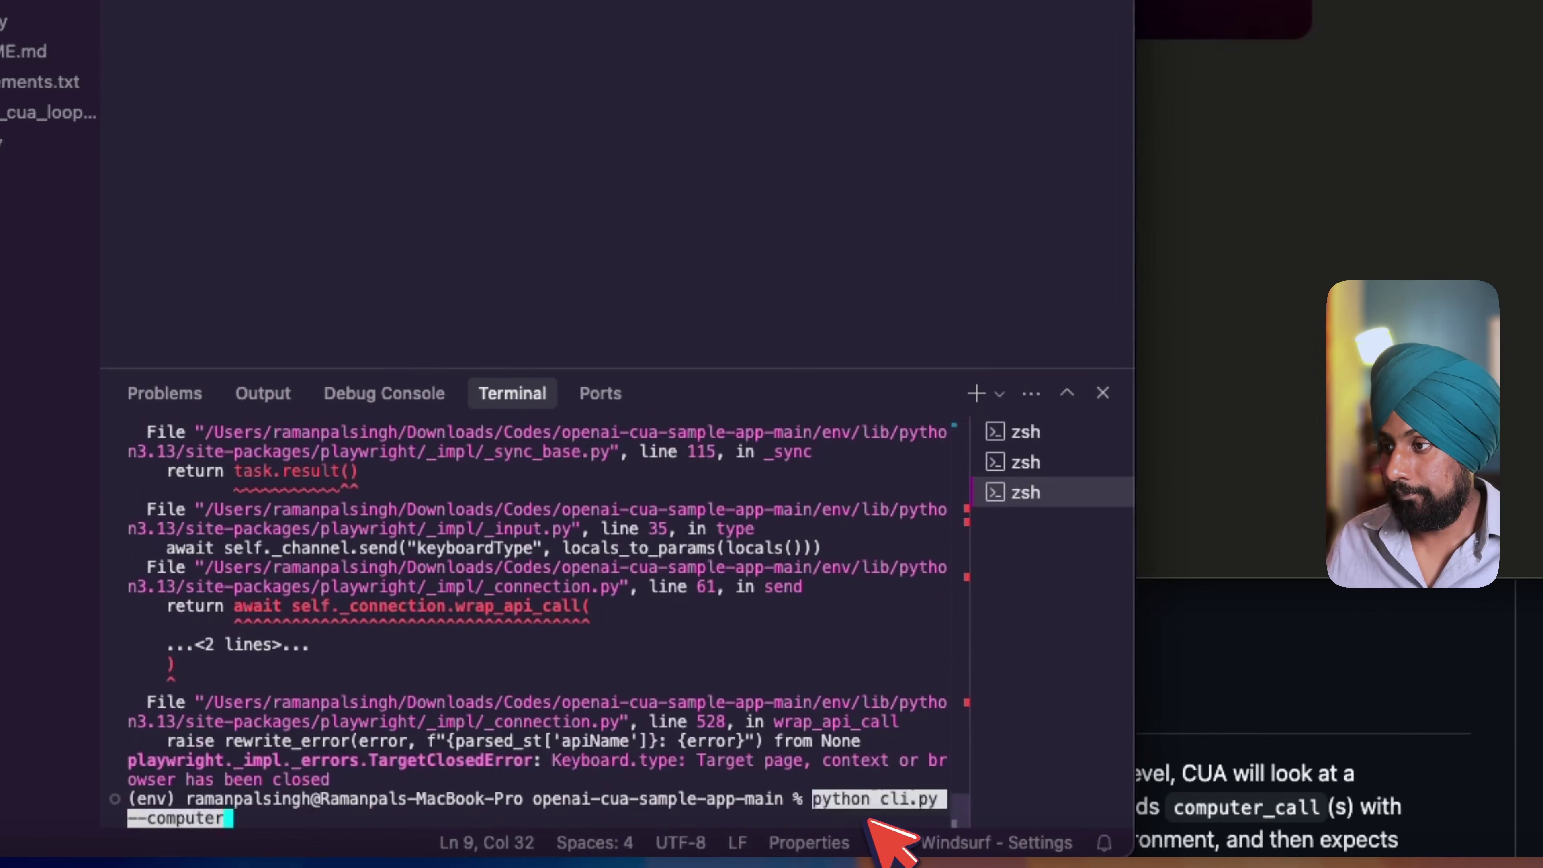
text(browserbase)
key(Return)
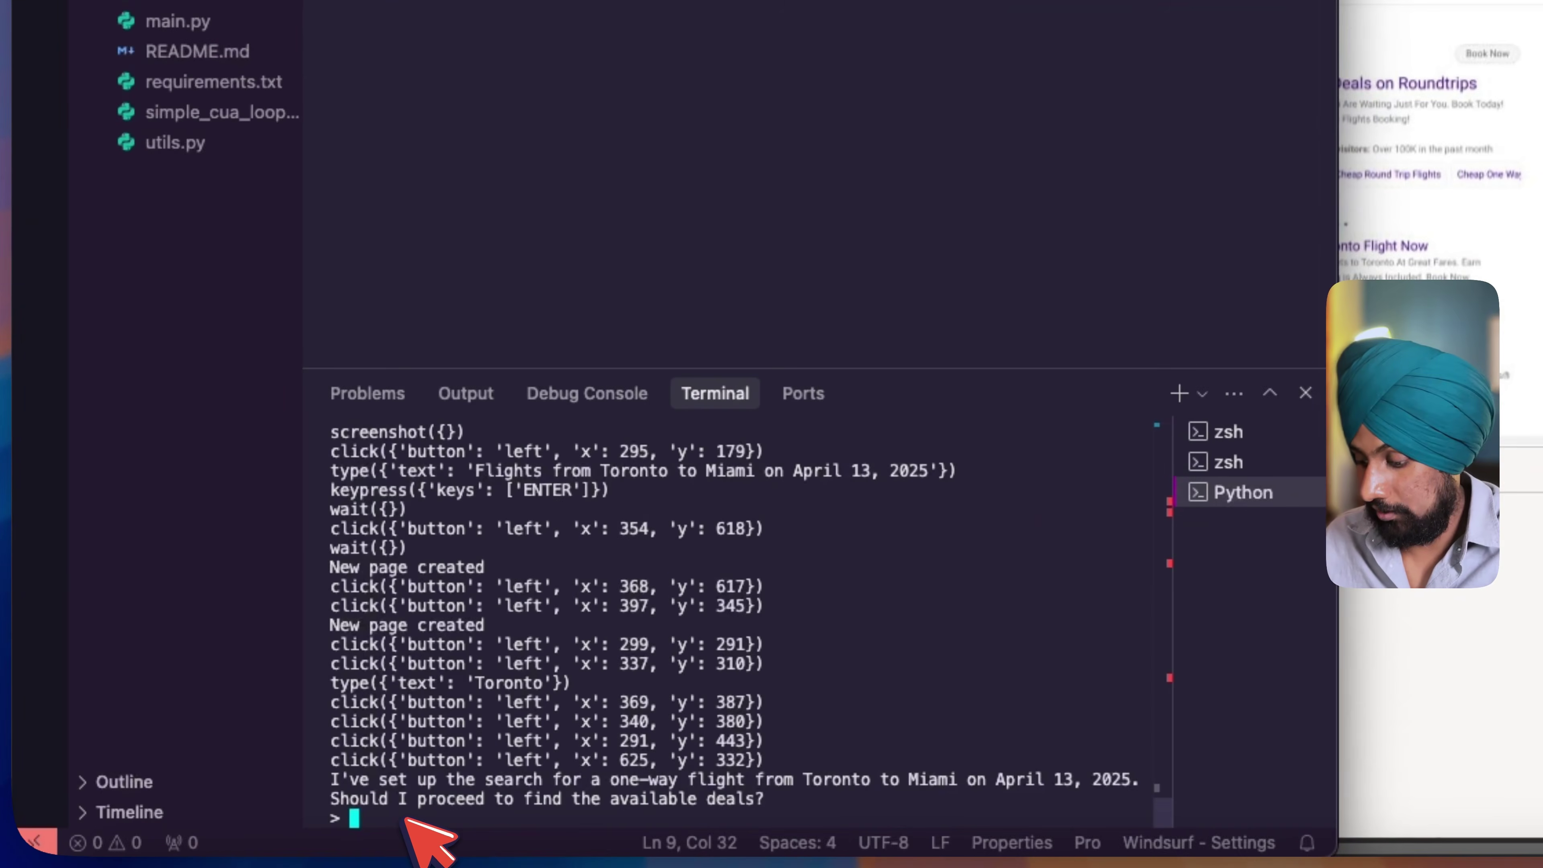
Answer yes to the agent's question about finding flight deals, and reload the OpenAI Billing overview to check the credit balance
text(yes)
key(Return)
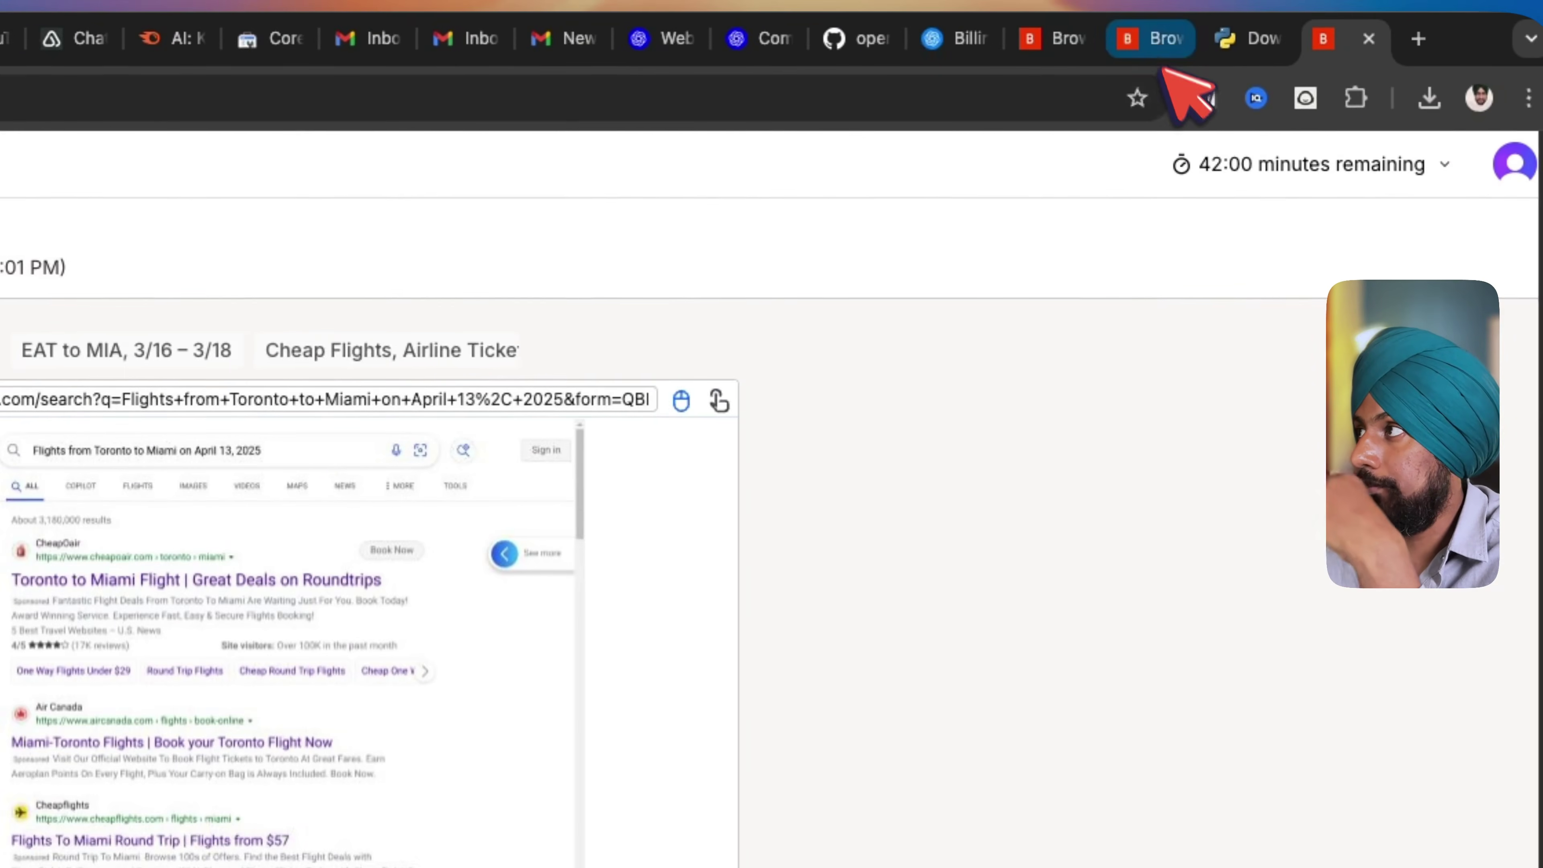
click(972, 46)
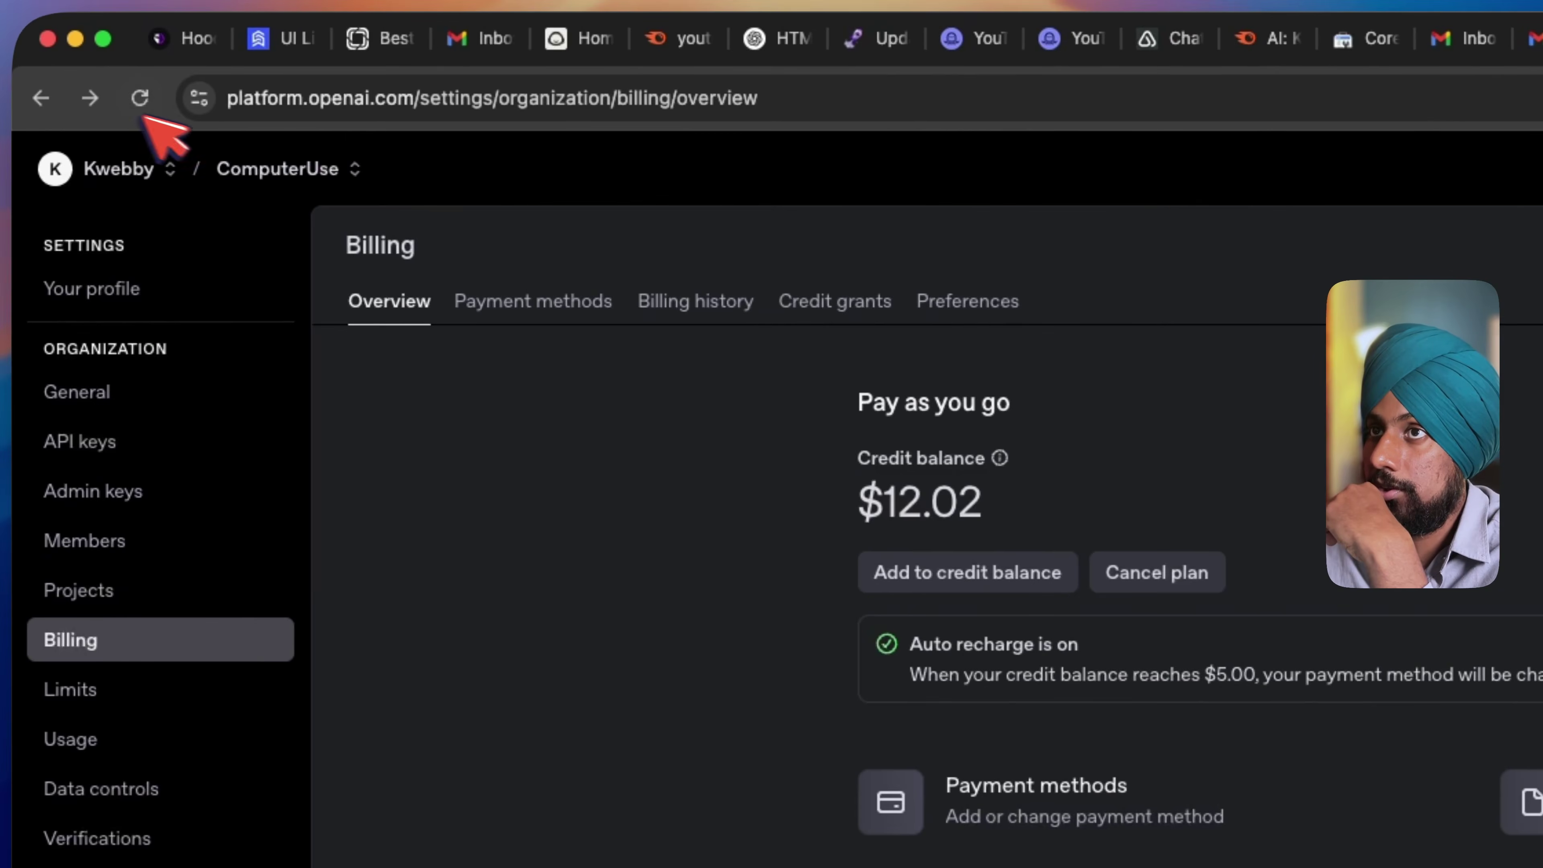
click(74, 97)
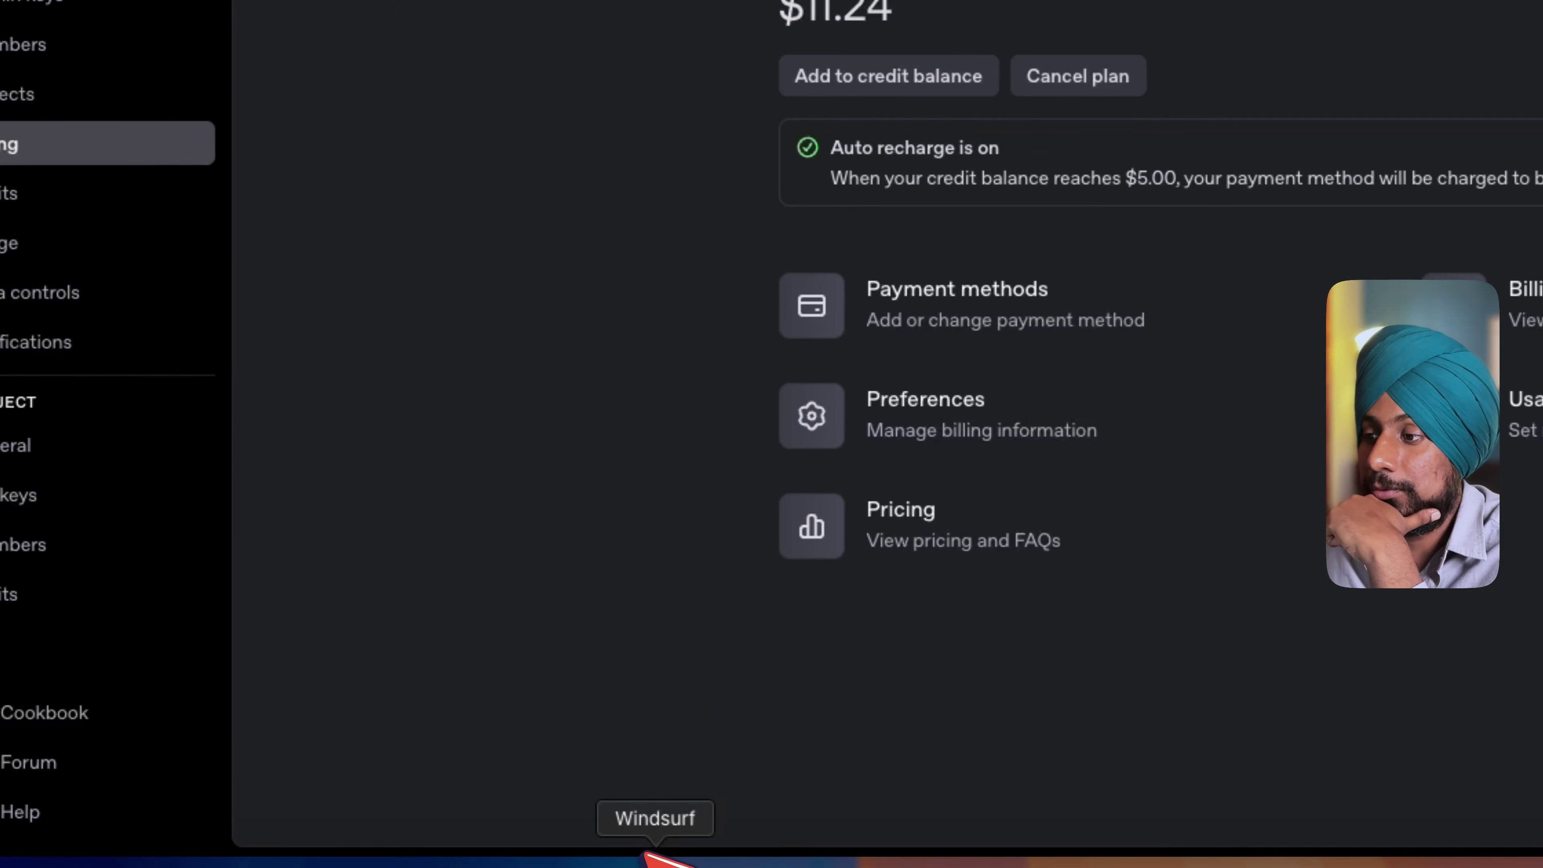
Switch back to Windsurf and examine the agent's flight search actions and the traceback in the terminal output
click(644, 854)
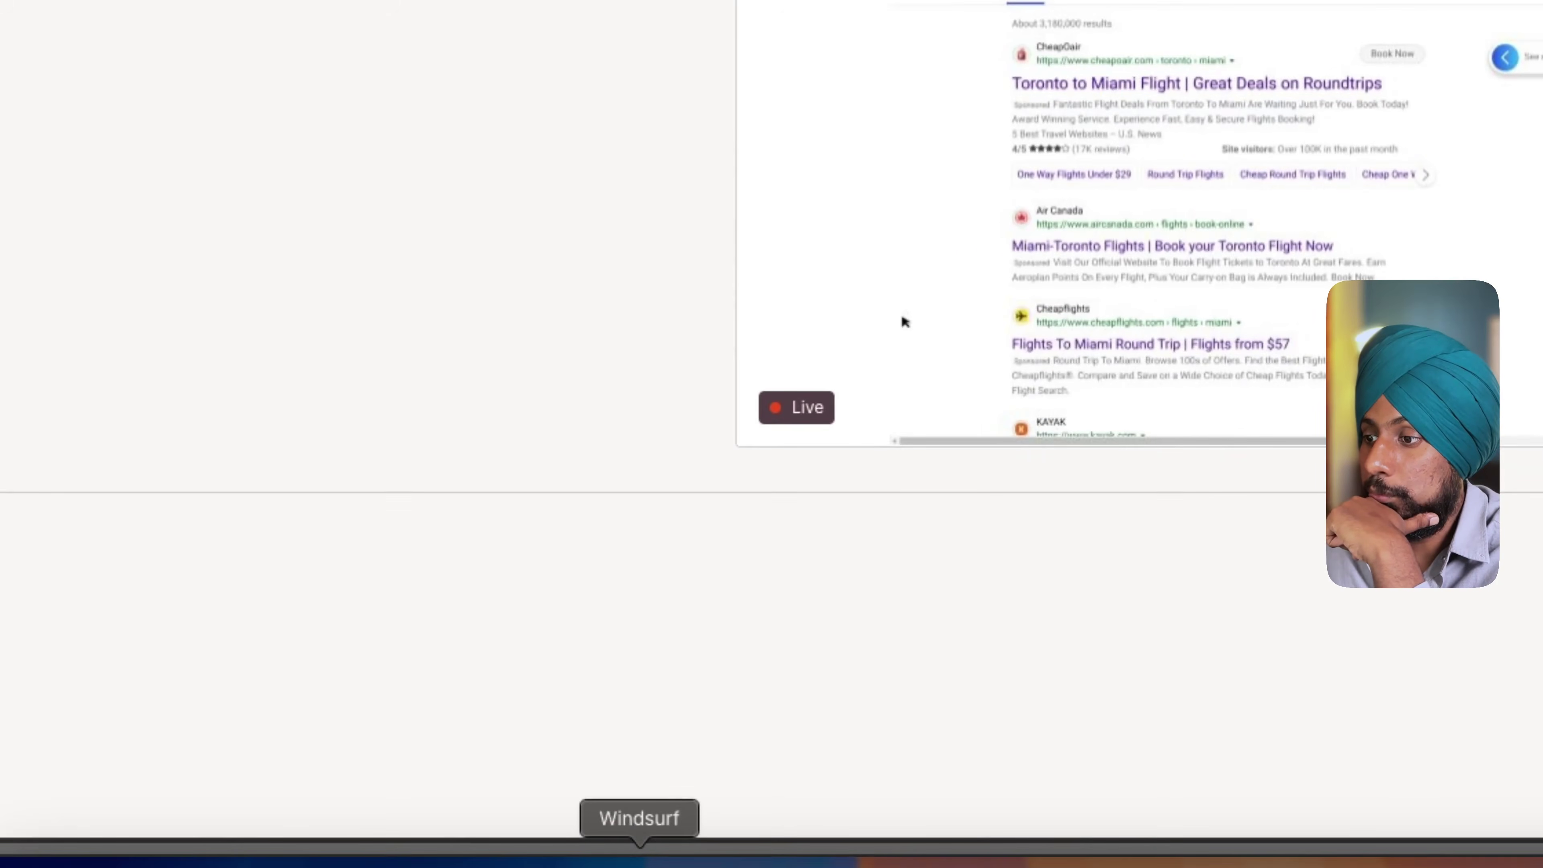
click(639, 853)
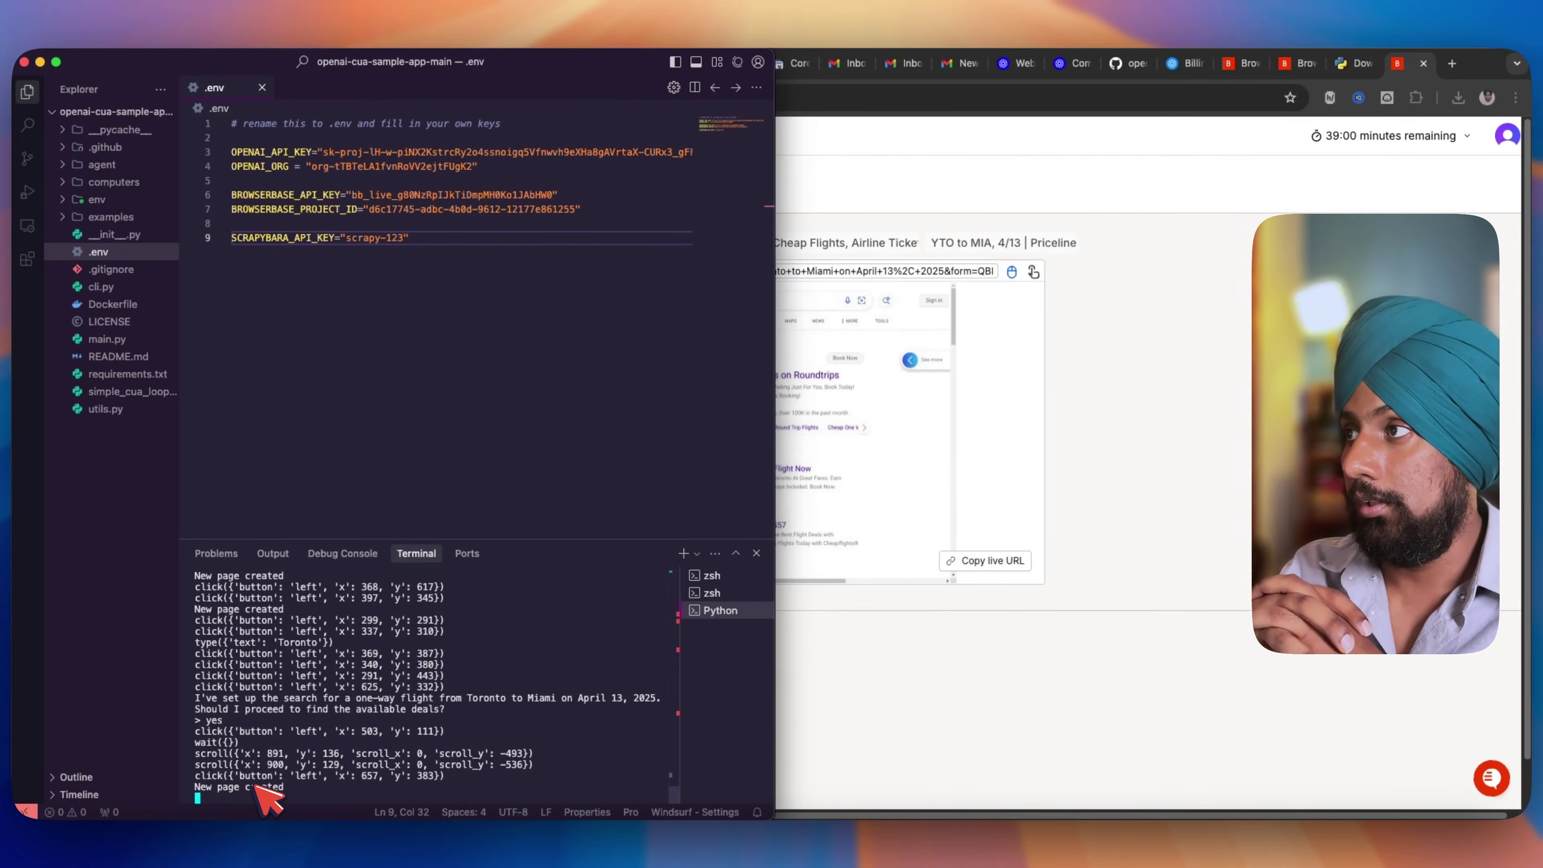
scroll(377, 777, up, 10)
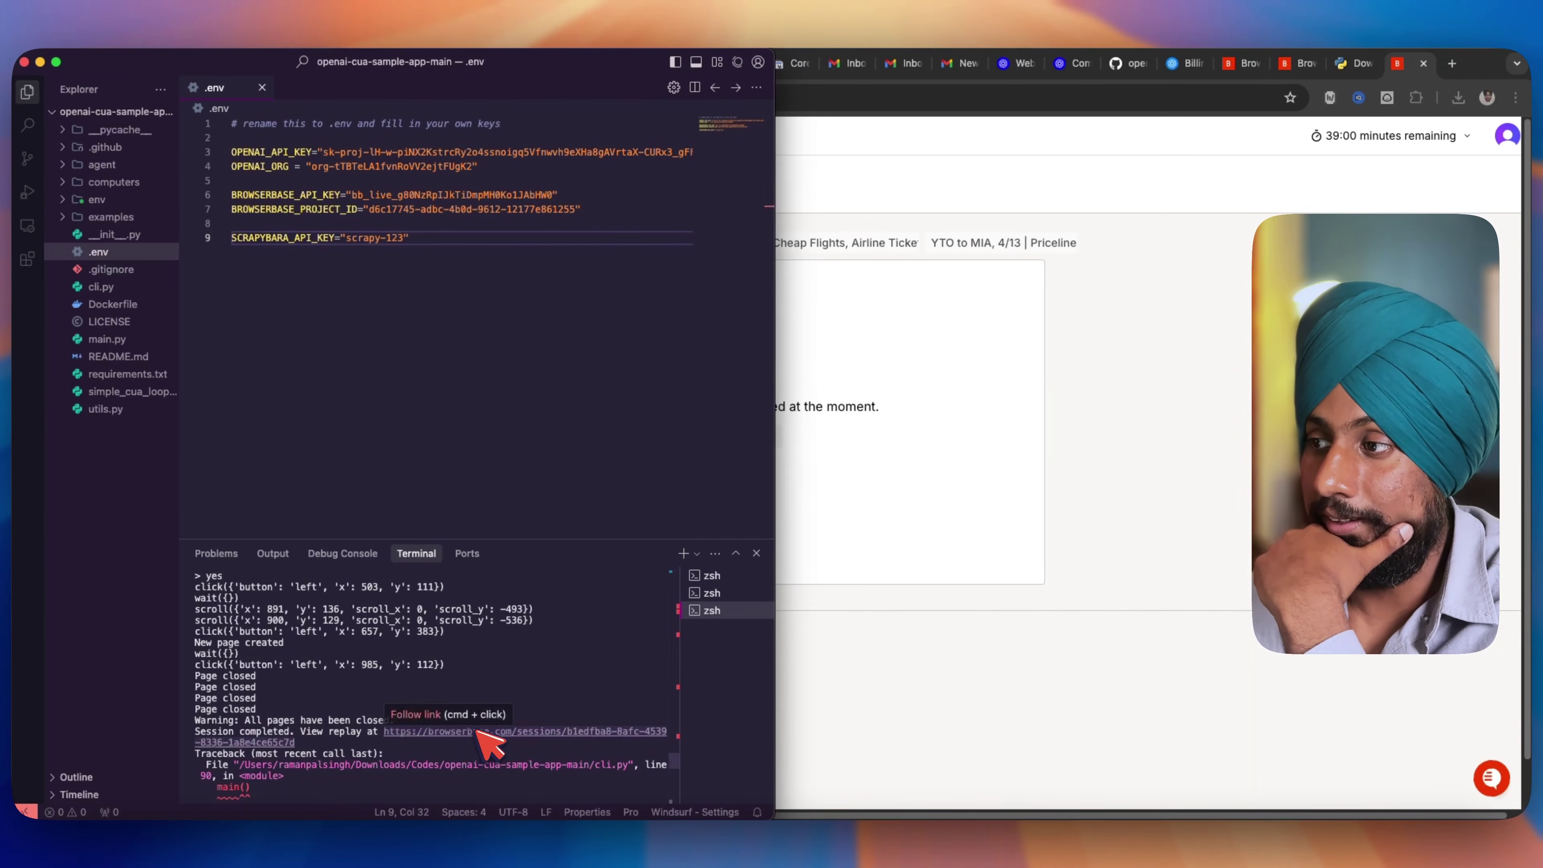
scroll(252, 768, down, 5)
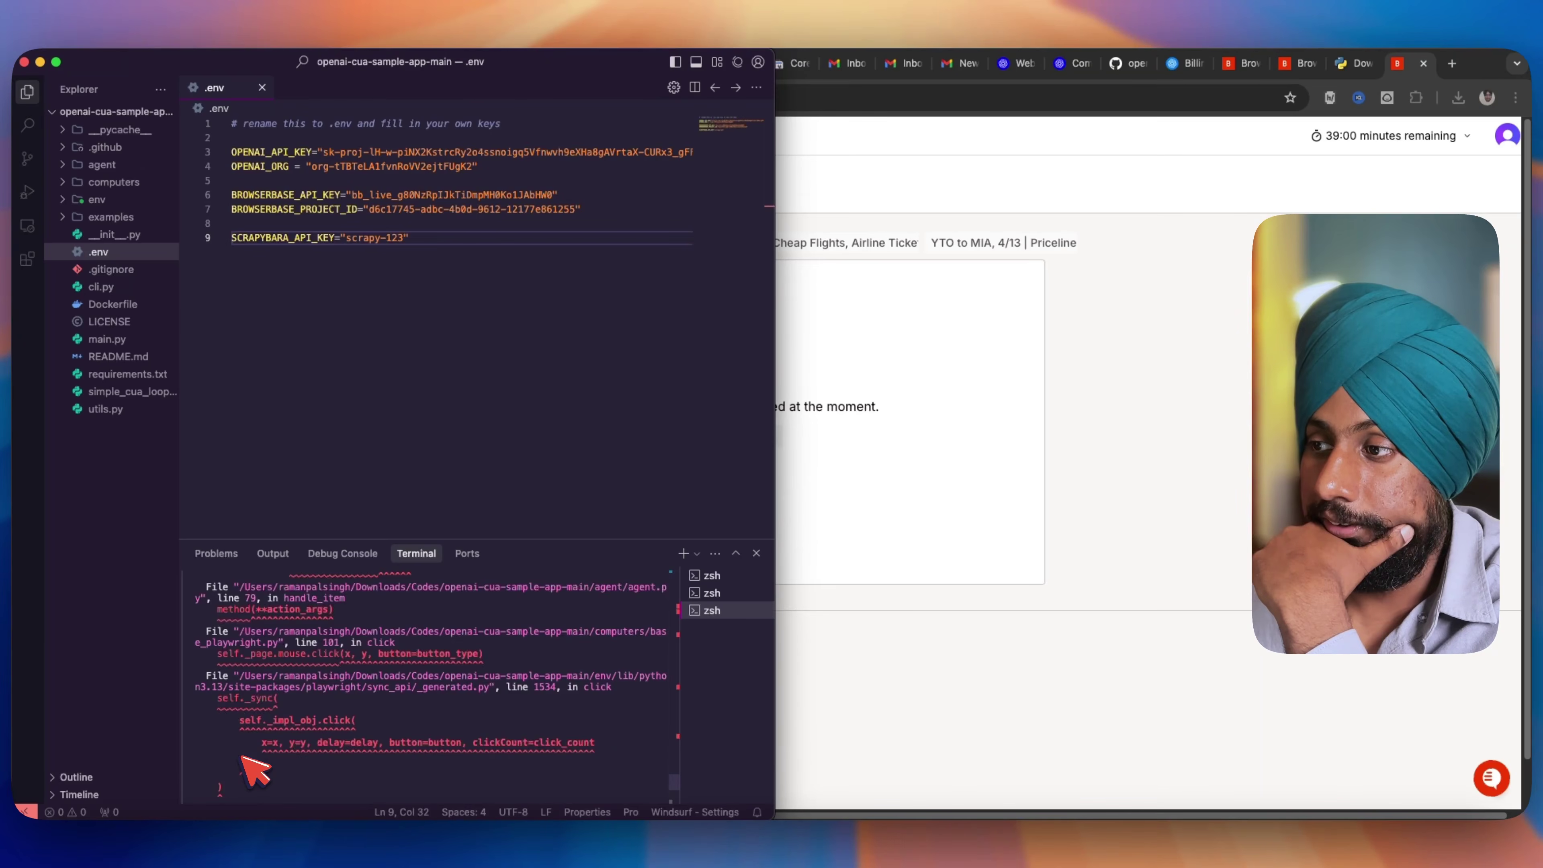
scroll(243, 759, down, 5)
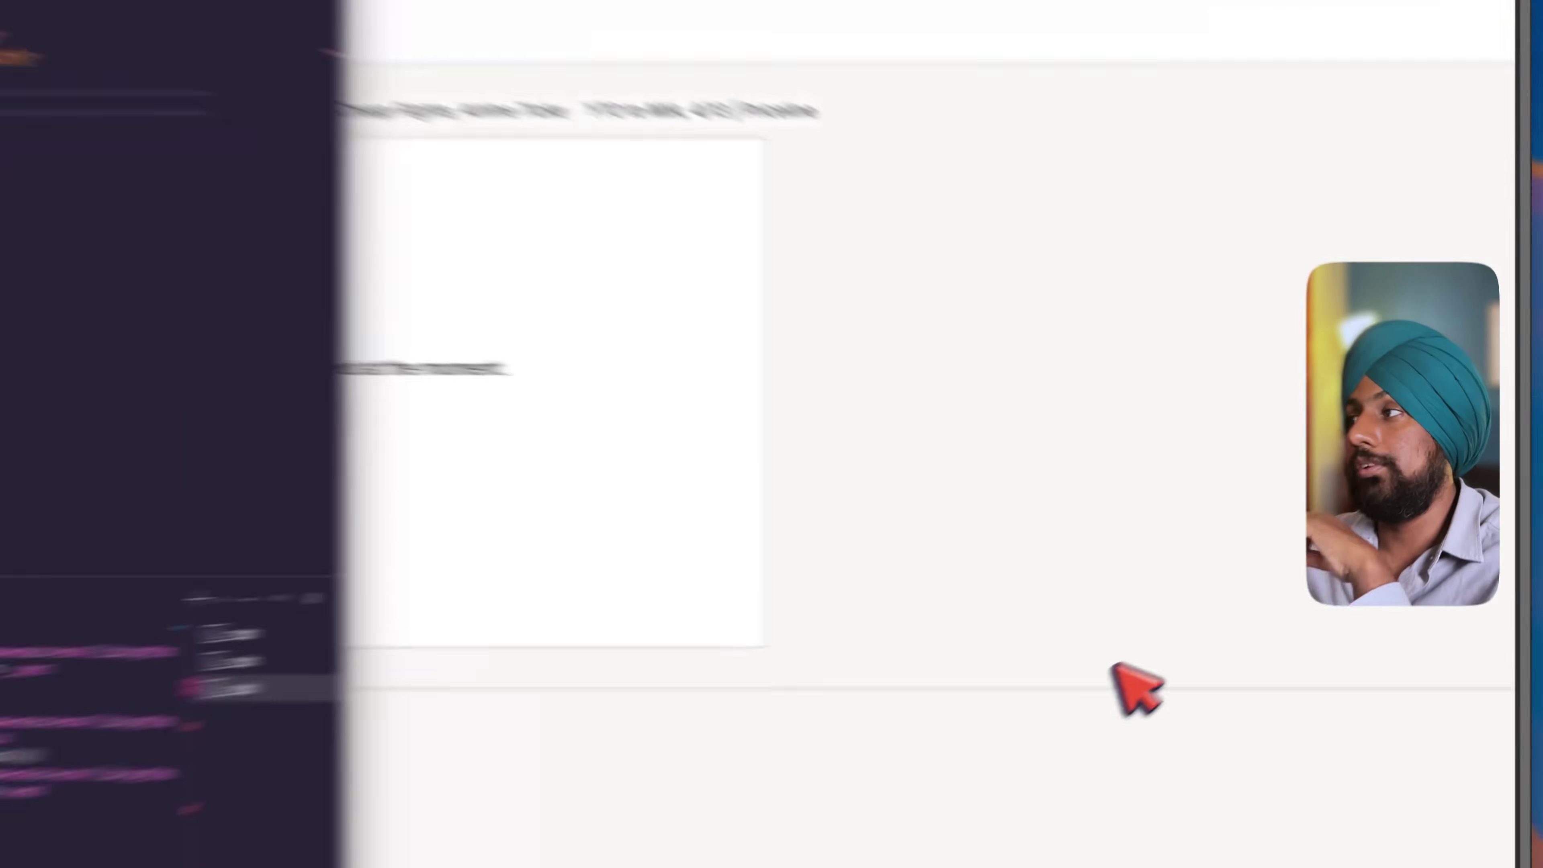
Close the Browserbase session page and reload the OpenAI Billing overview to check the remaining credit balance after the flight search
click(1270, 612)
click(1339, 37)
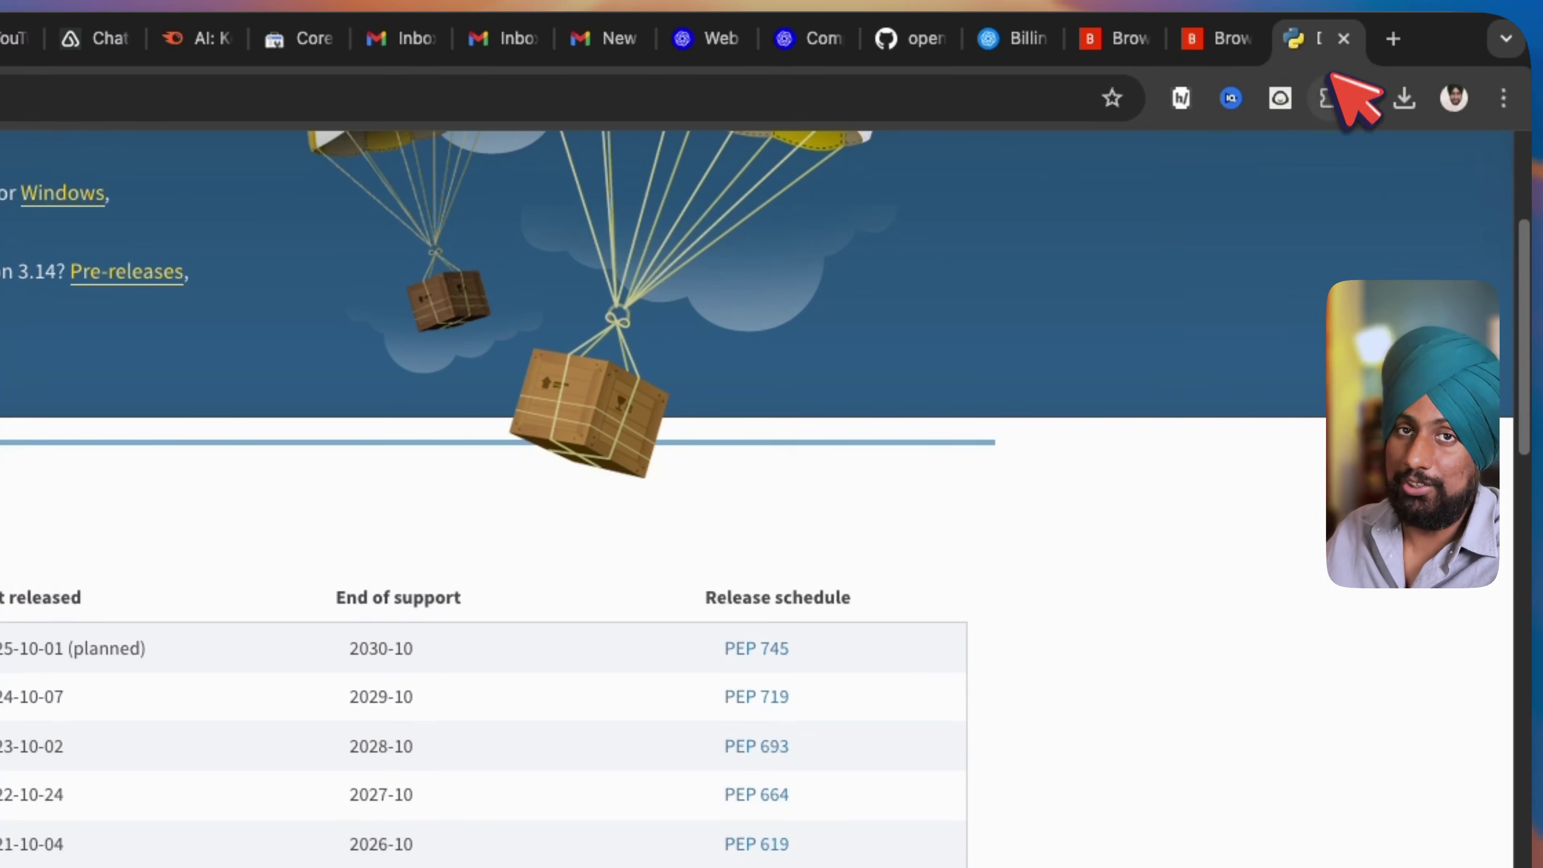
click(1036, 39)
click(1105, 41)
click(139, 99)
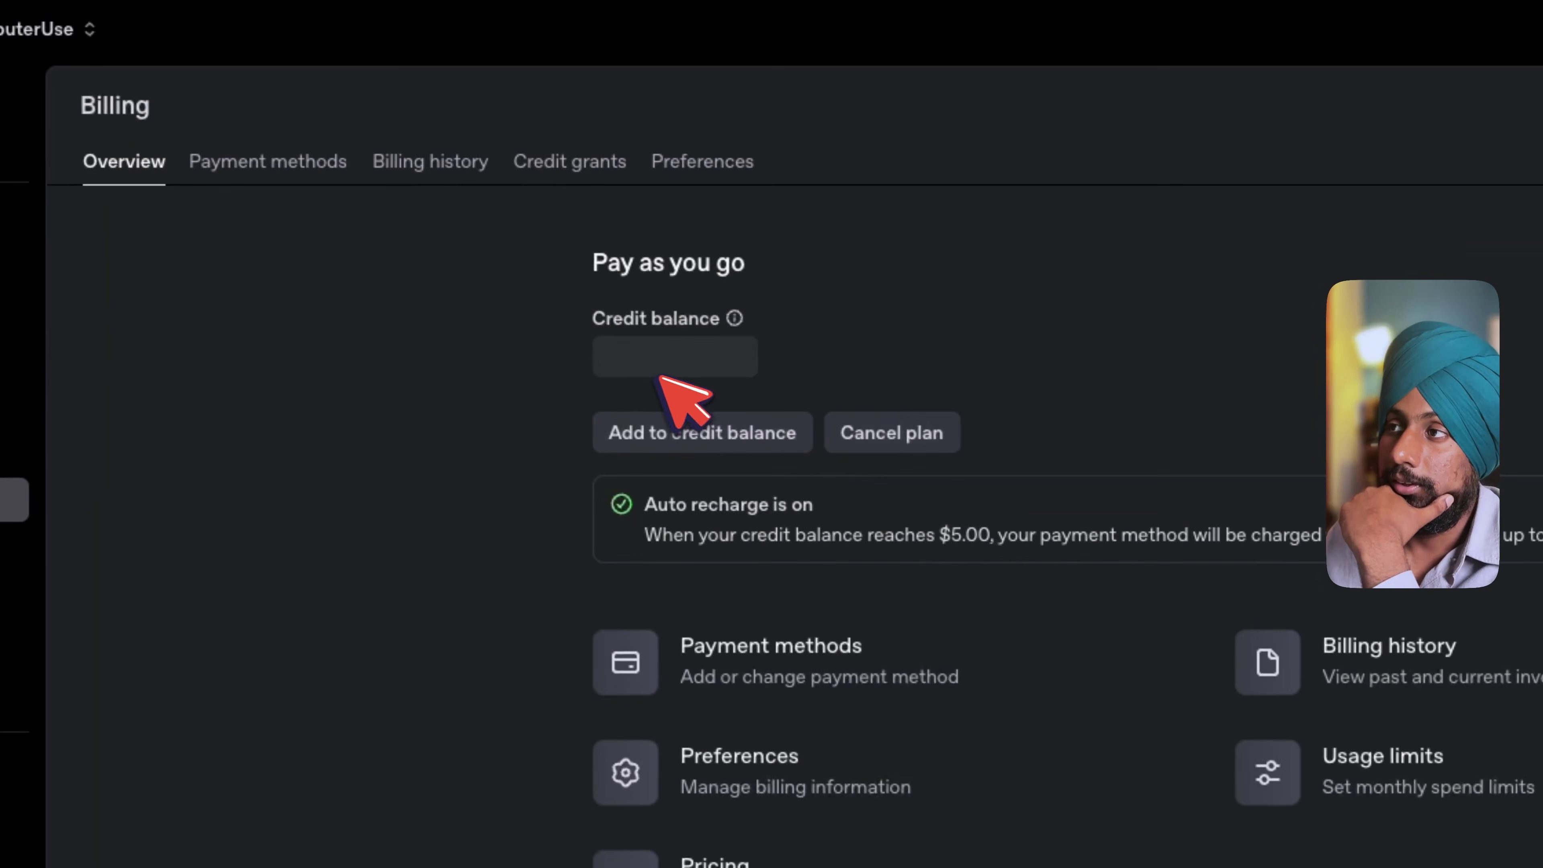
drag(598, 363, 704, 365)
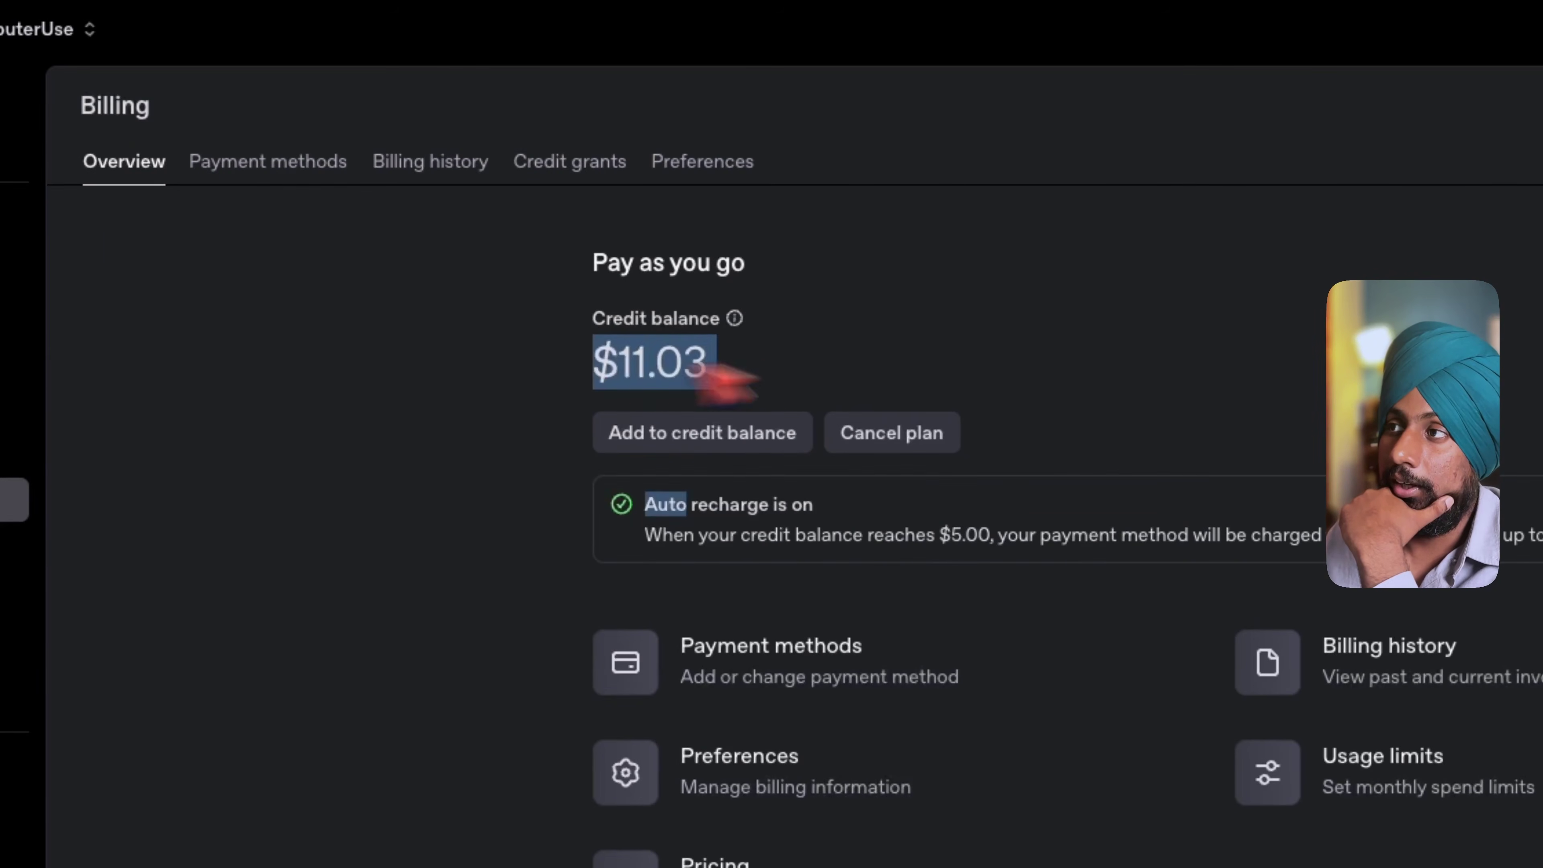
click(849, 357)
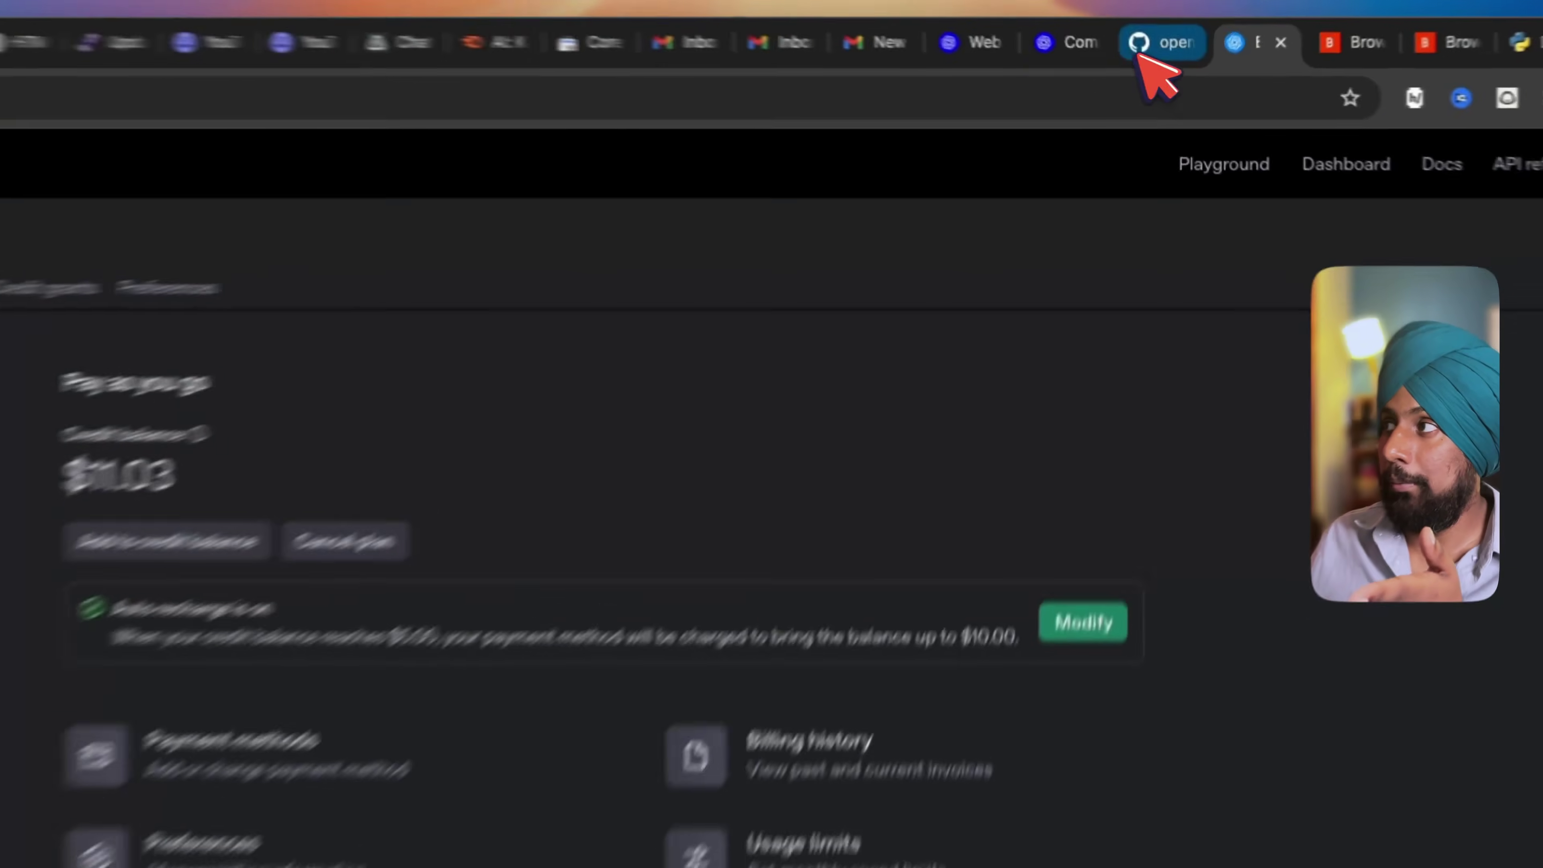
Review the Computer Using Agent Sample App README on GitHub and the environment setup section of OpenAI's Computer use guide
click(1175, 63)
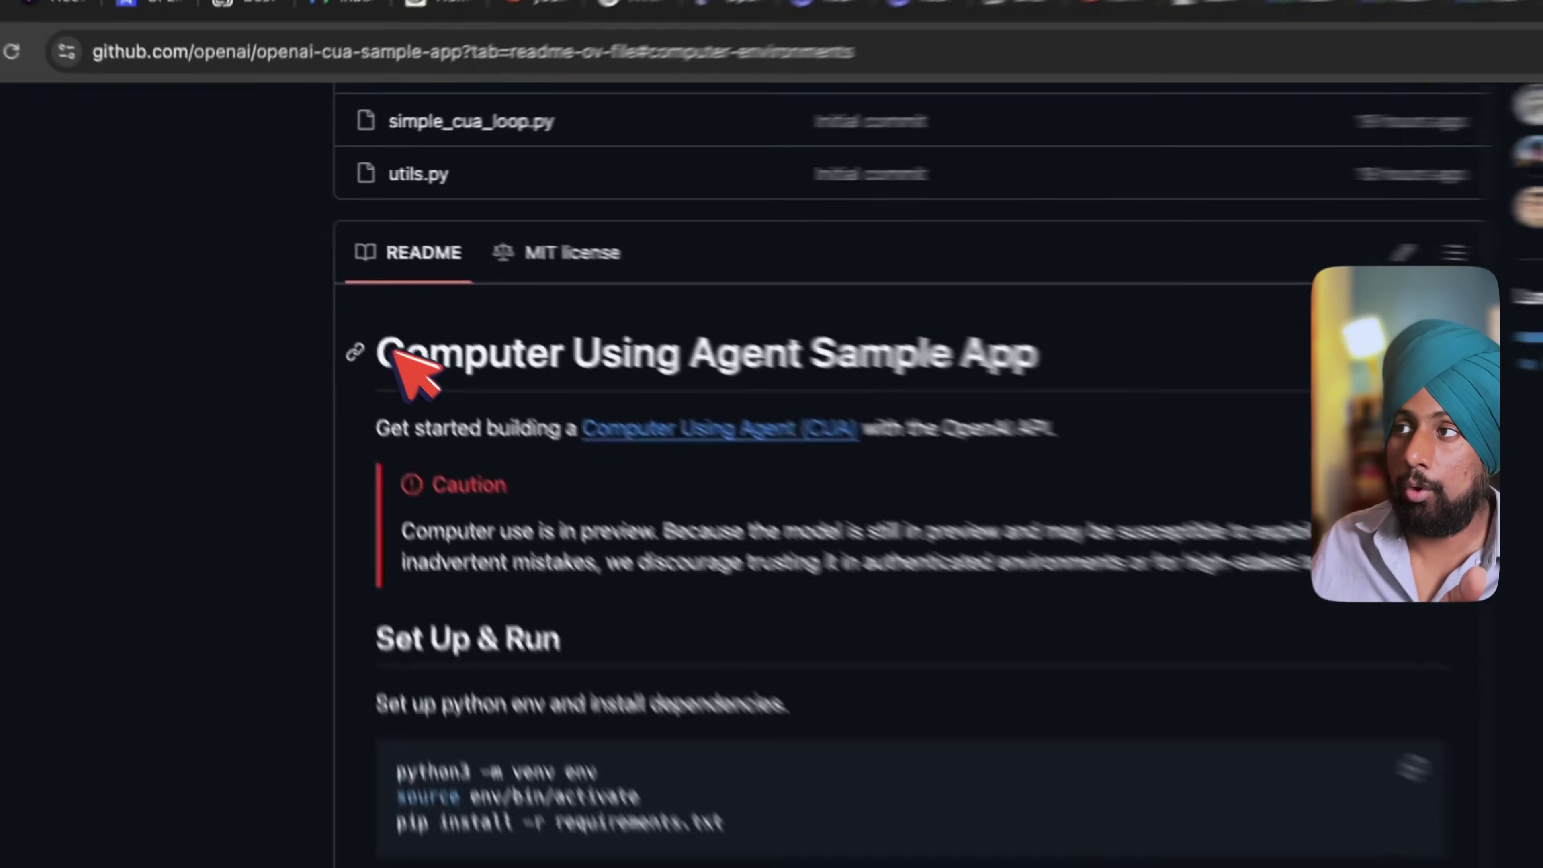
drag(313, 283, 799, 286)
click(724, 411)
click(1260, 28)
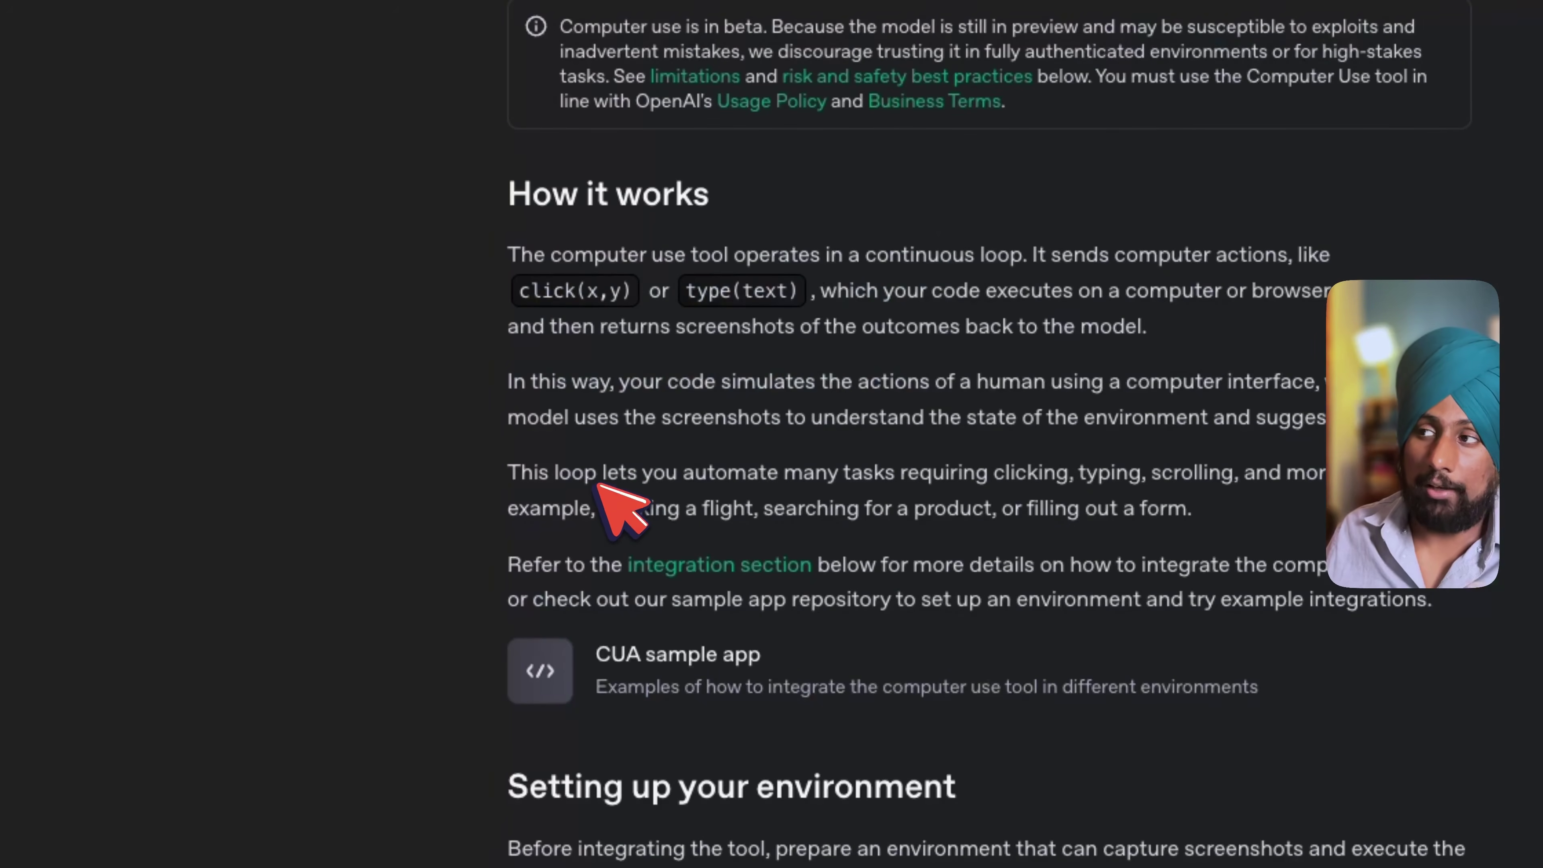
scroll(607, 511, down, 15)
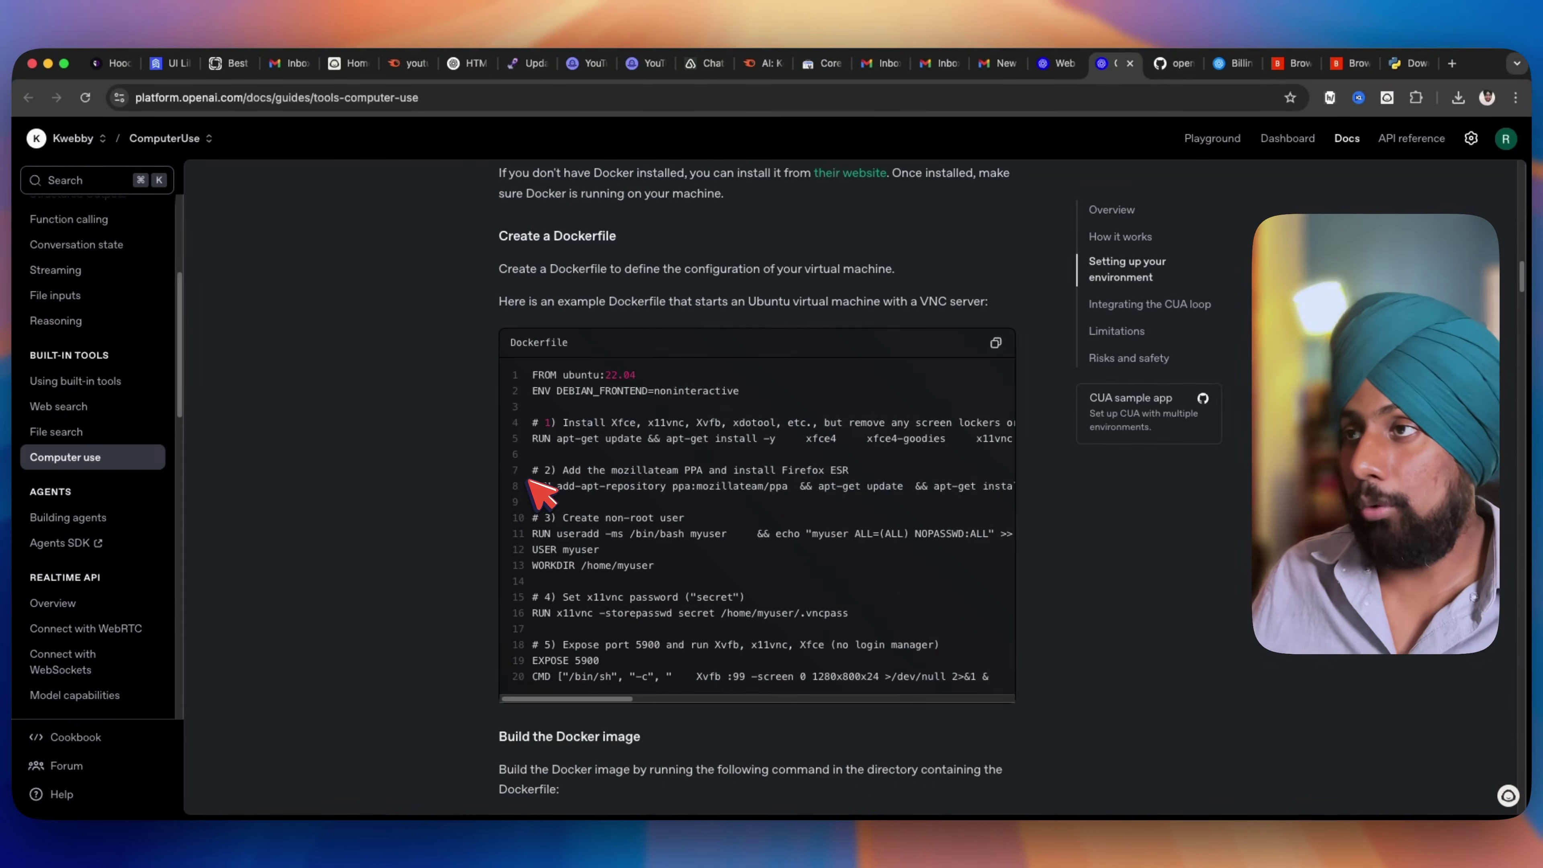
scroll(534, 487, down, 2)
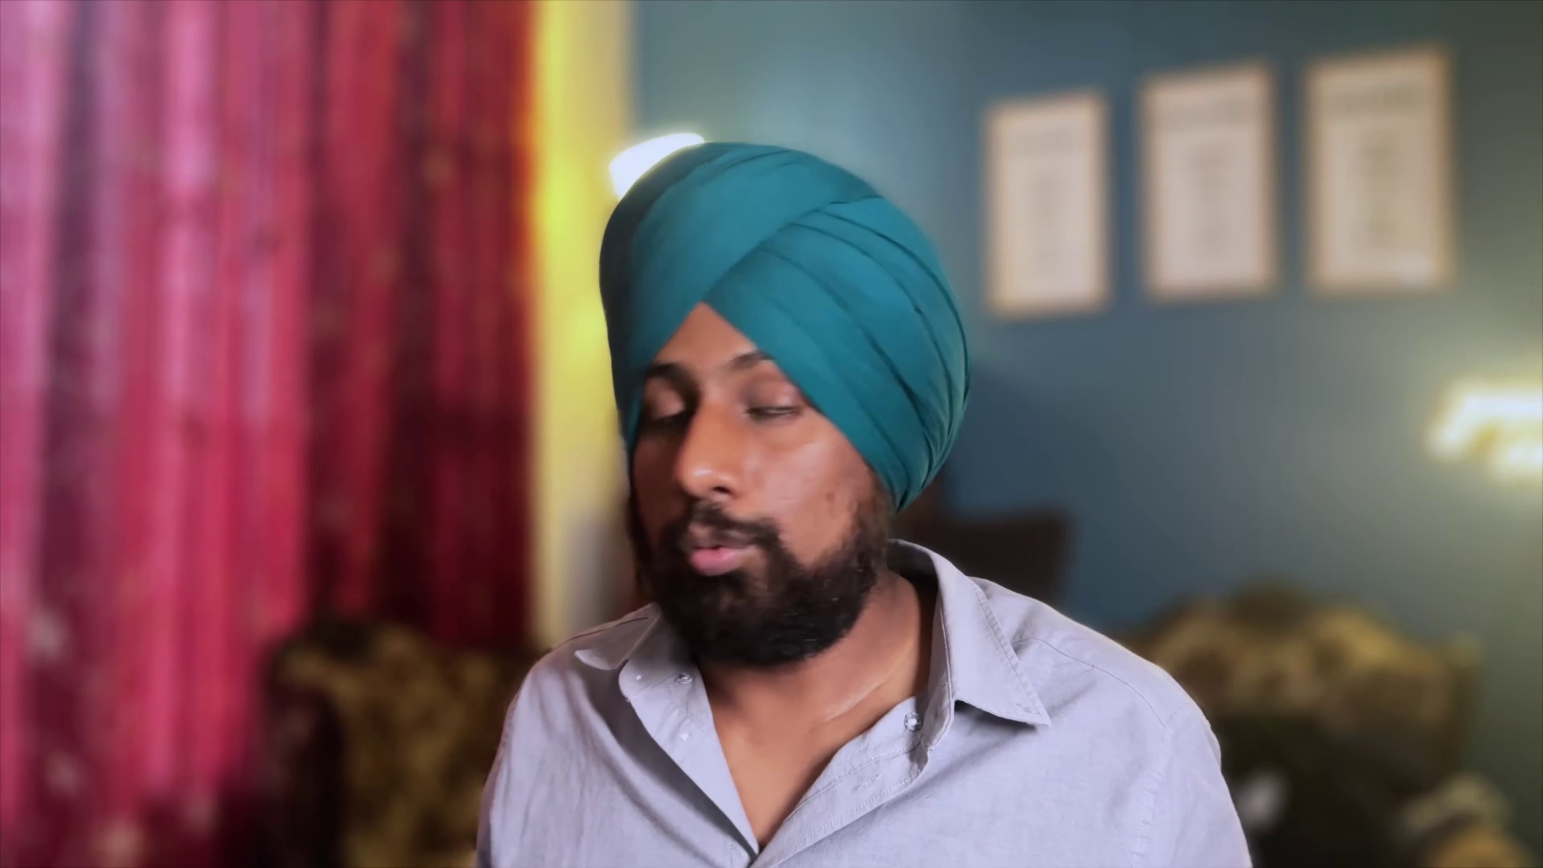